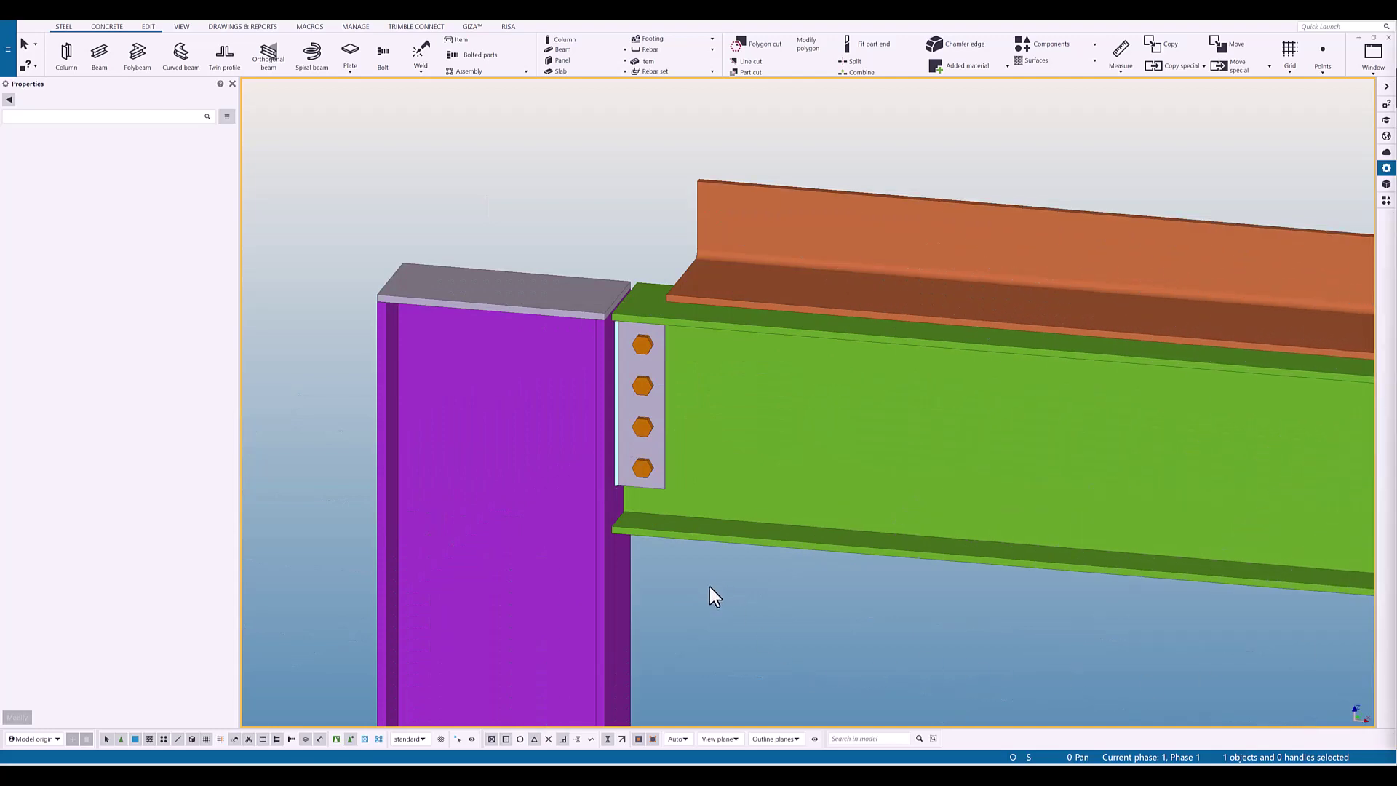
- Open the display settings for object types from the 3D view's properties
middle_drag(710, 588, 645, 590)
scroll(680, 623, up, 4)
scroll(682, 623, down, 4)
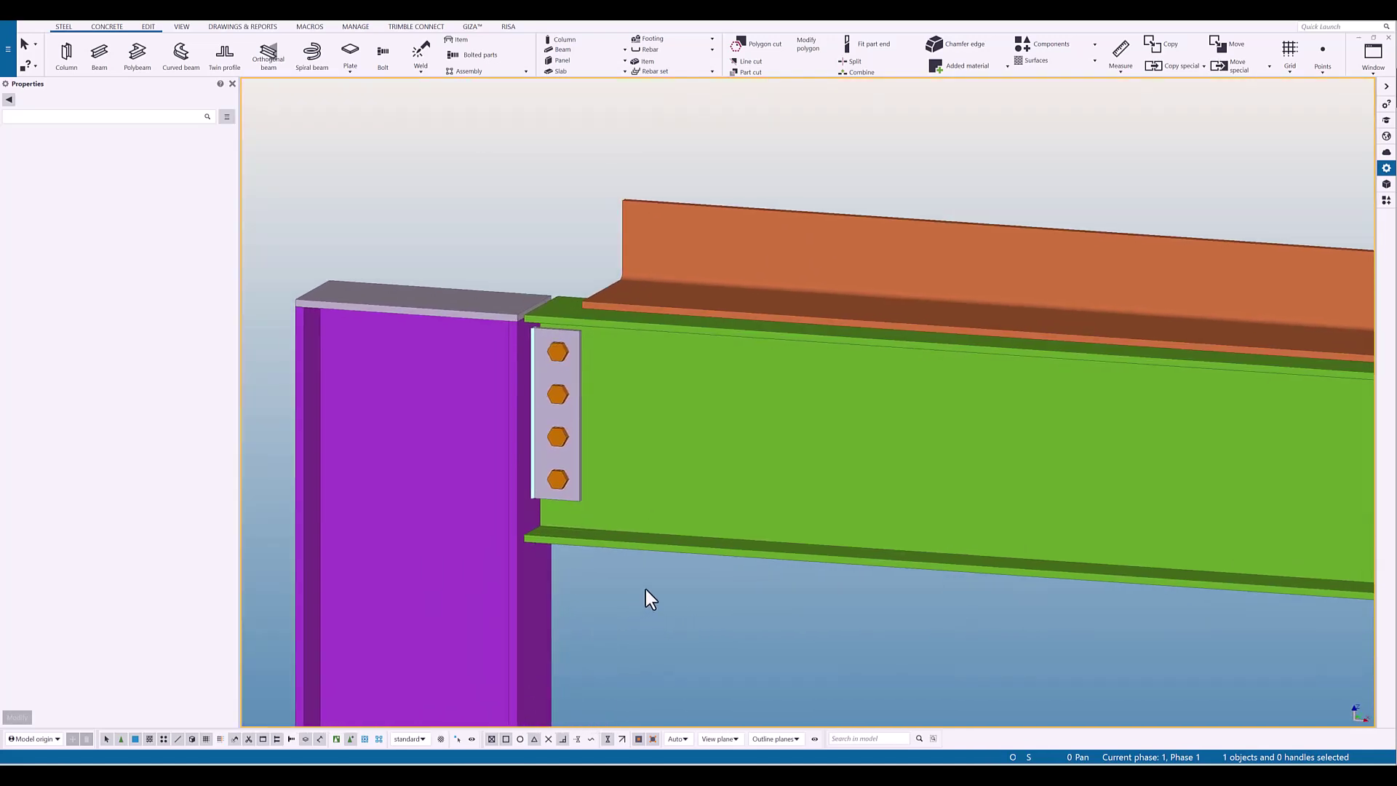
double_click(725, 595)
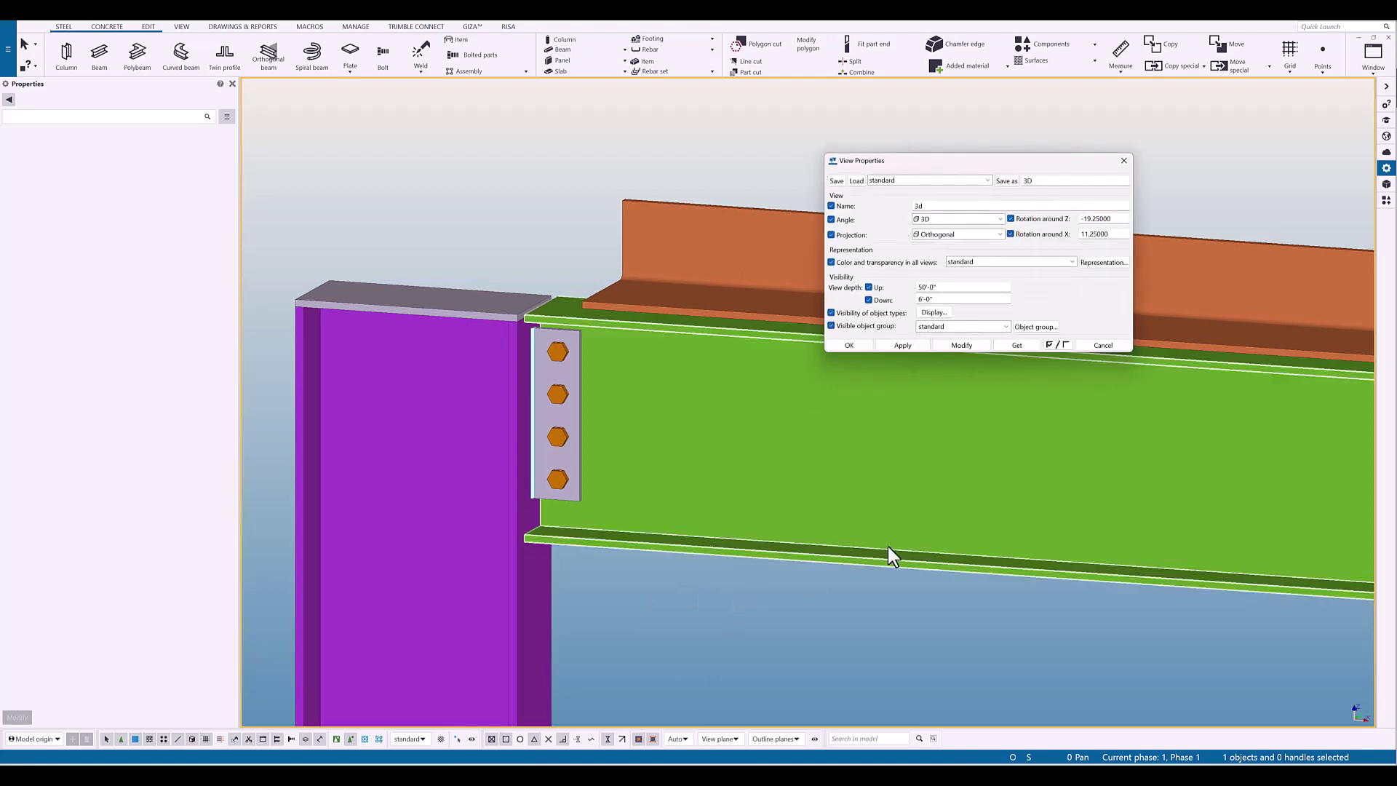
click(934, 312)
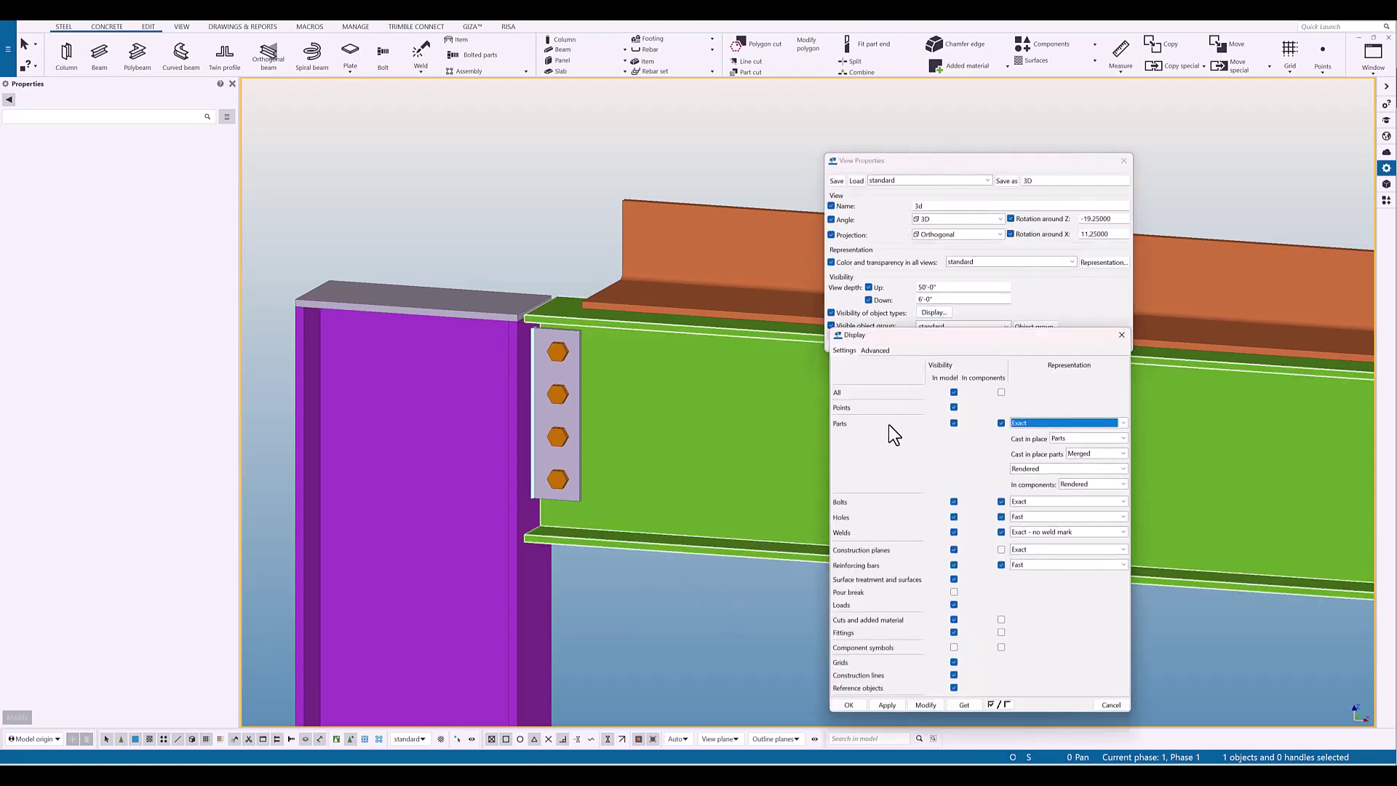
- Toggle the visibility of welds off and back on, both in the model and in components, and apply it to the view
click(954, 532)
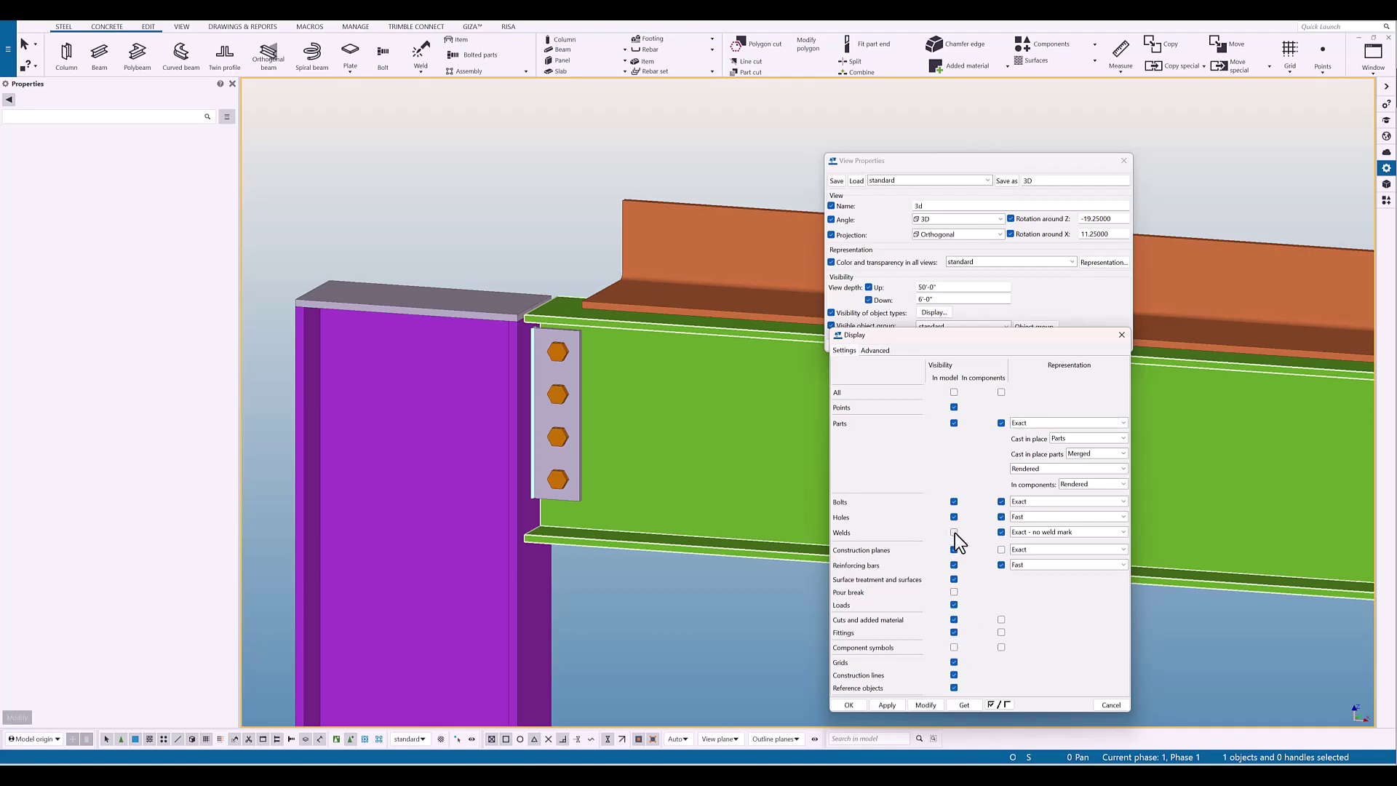
click(1001, 532)
click(931, 708)
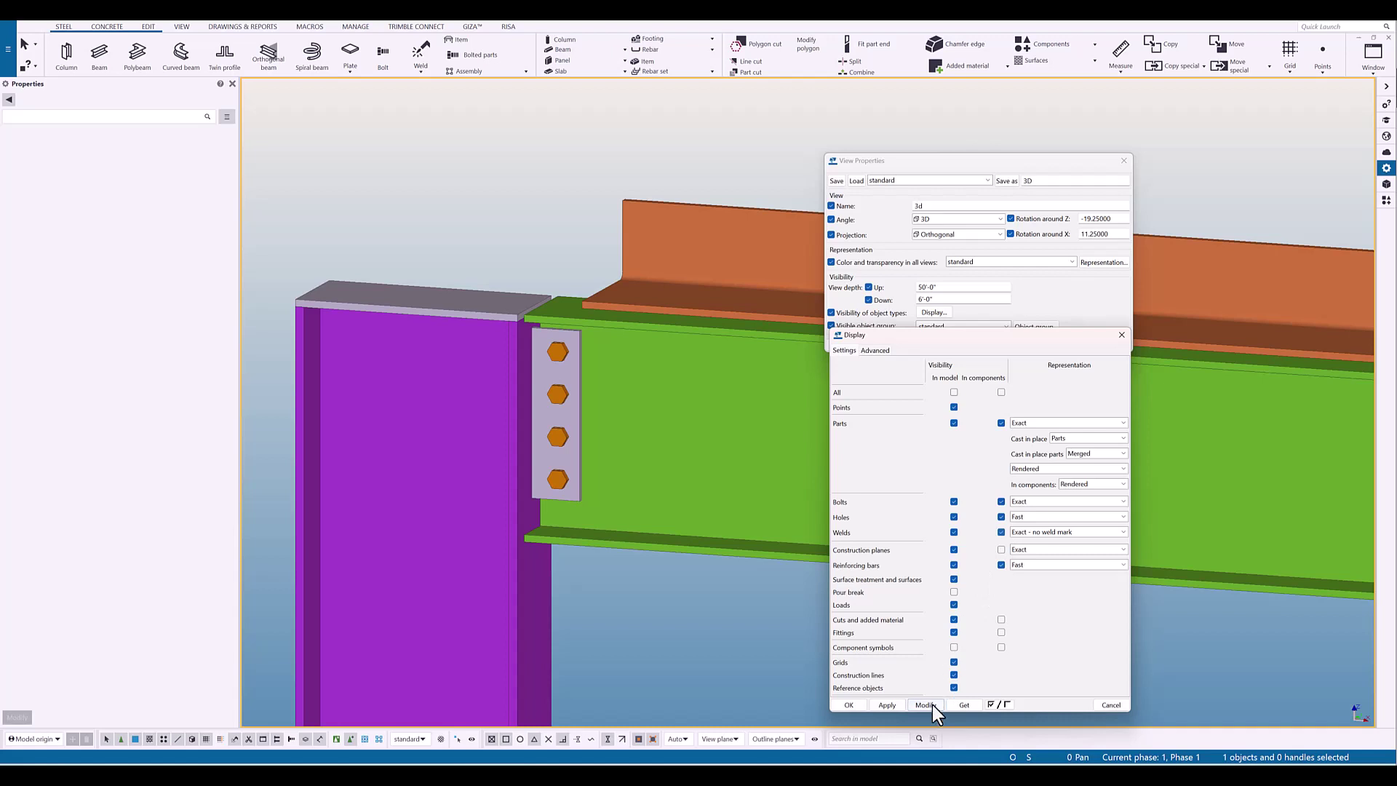
click(932, 704)
- Apply the Fast representation to welds and select the shear plate weld to check its above-line size
click(1066, 530)
click(1057, 542)
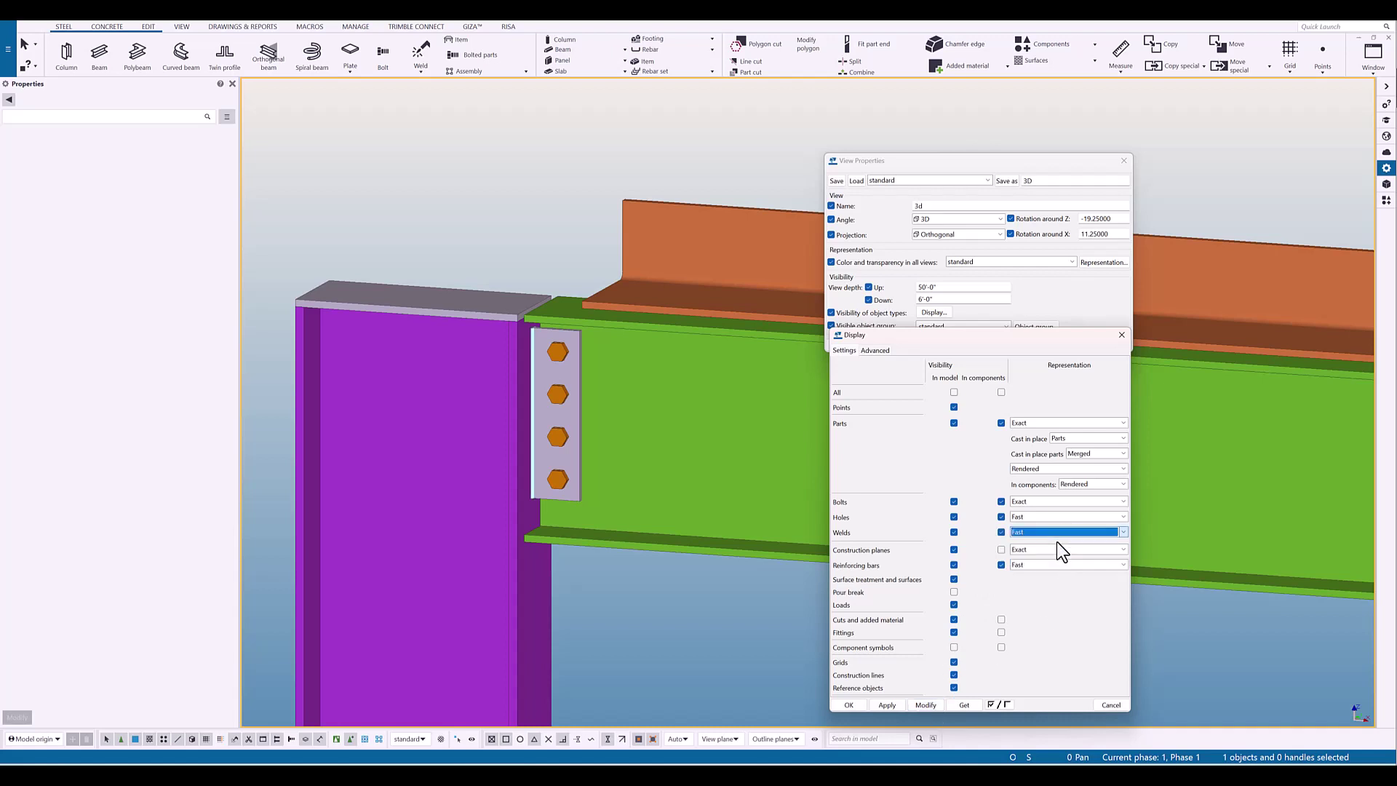
click(932, 705)
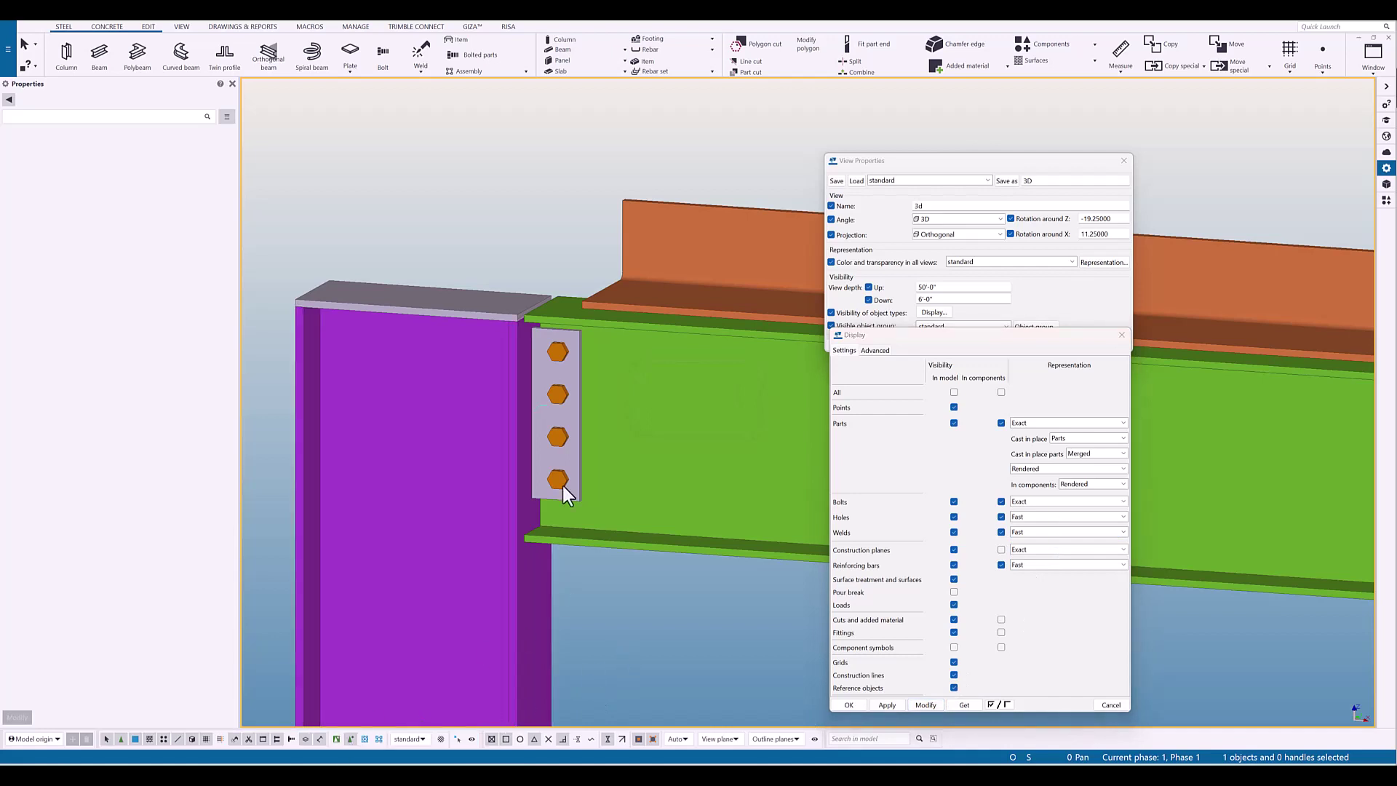
click(536, 410)
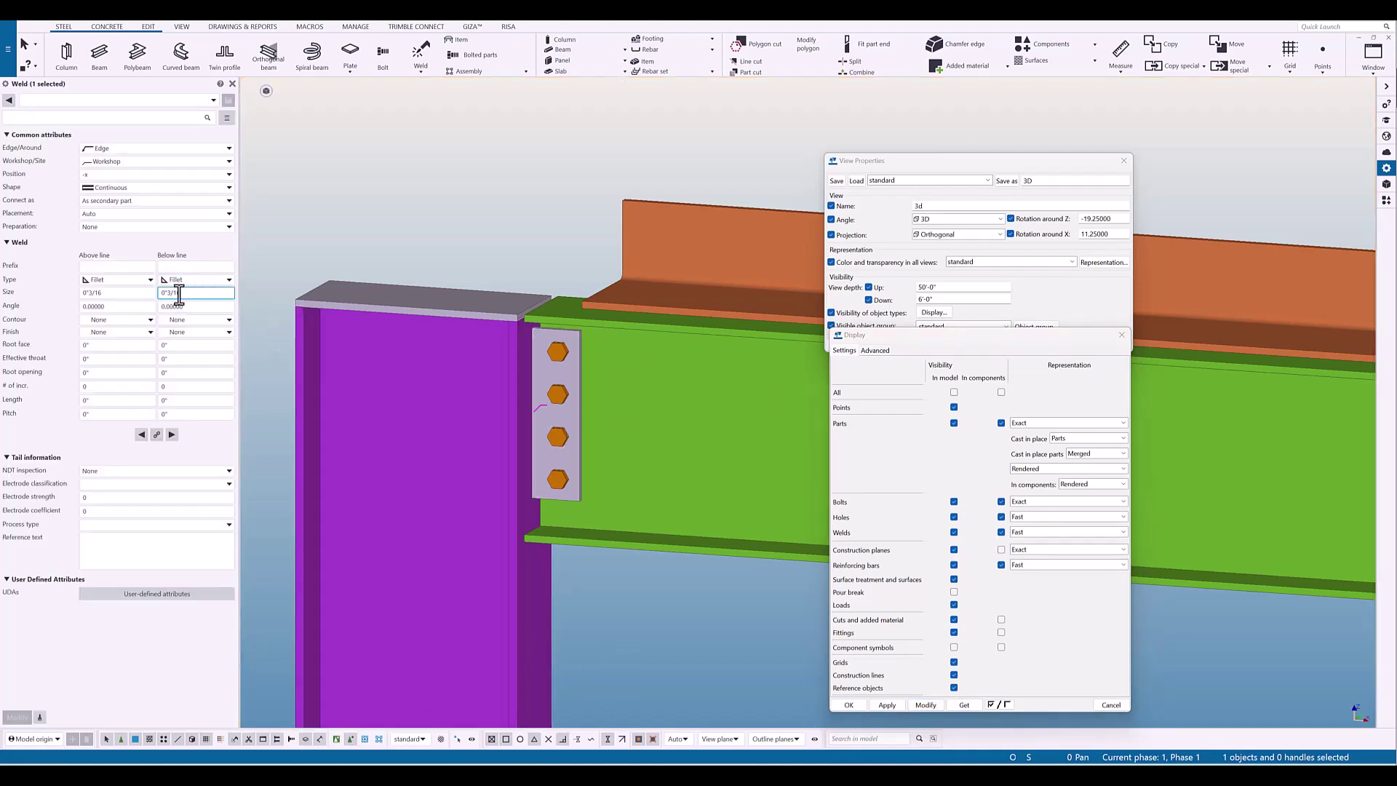
click(98, 292)
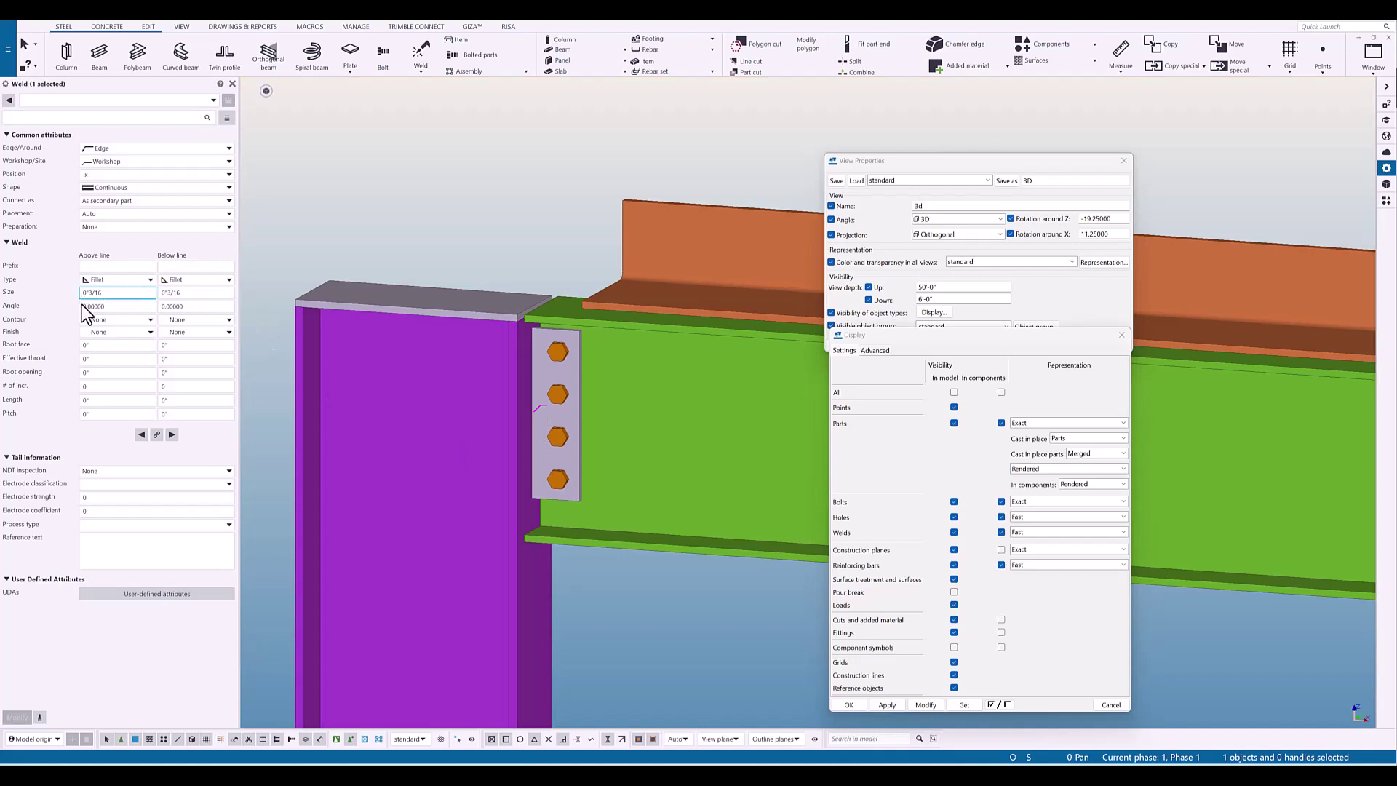
- Change the weld representation to Exact, apply it to the view and deselect the weld
click(1054, 532)
click(1042, 557)
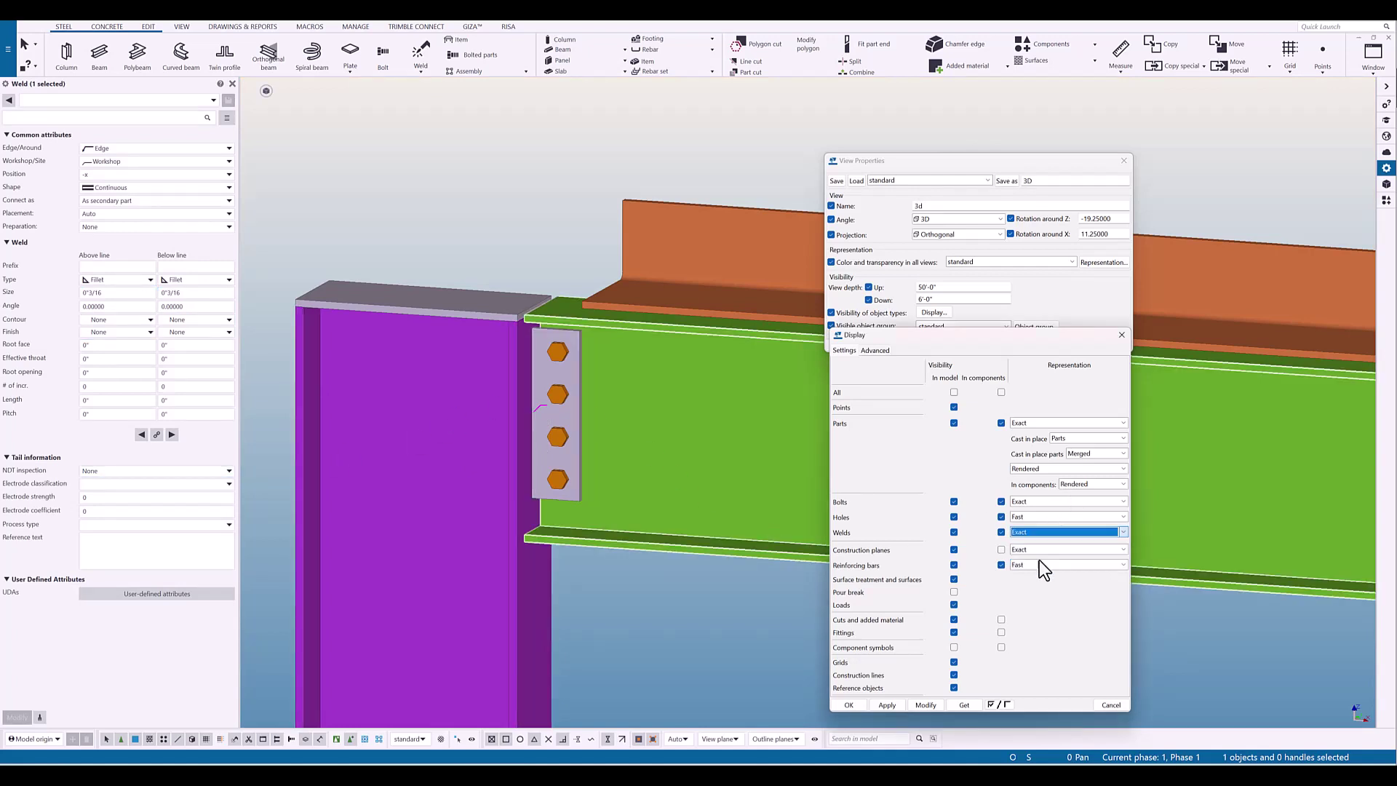
click(927, 704)
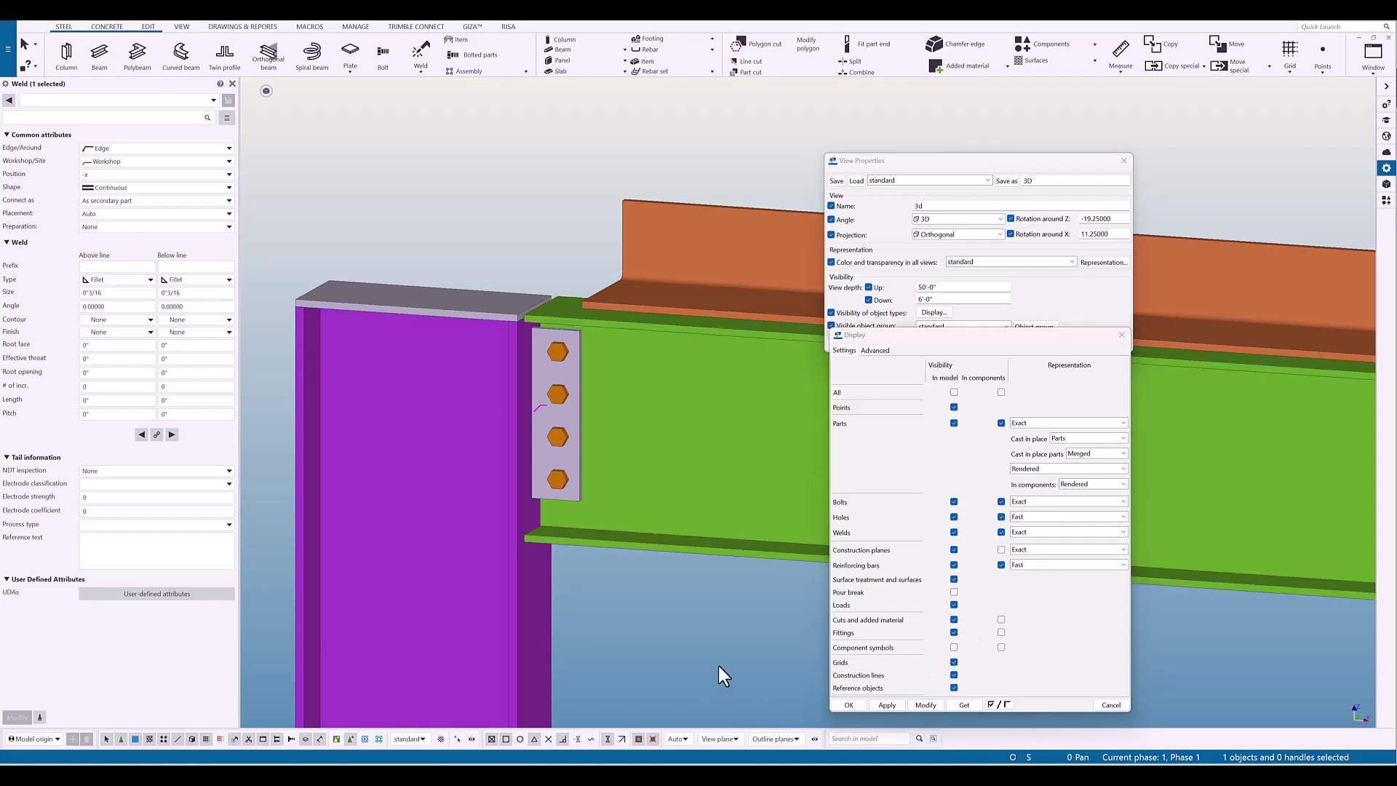
click(719, 666)
click(933, 706)
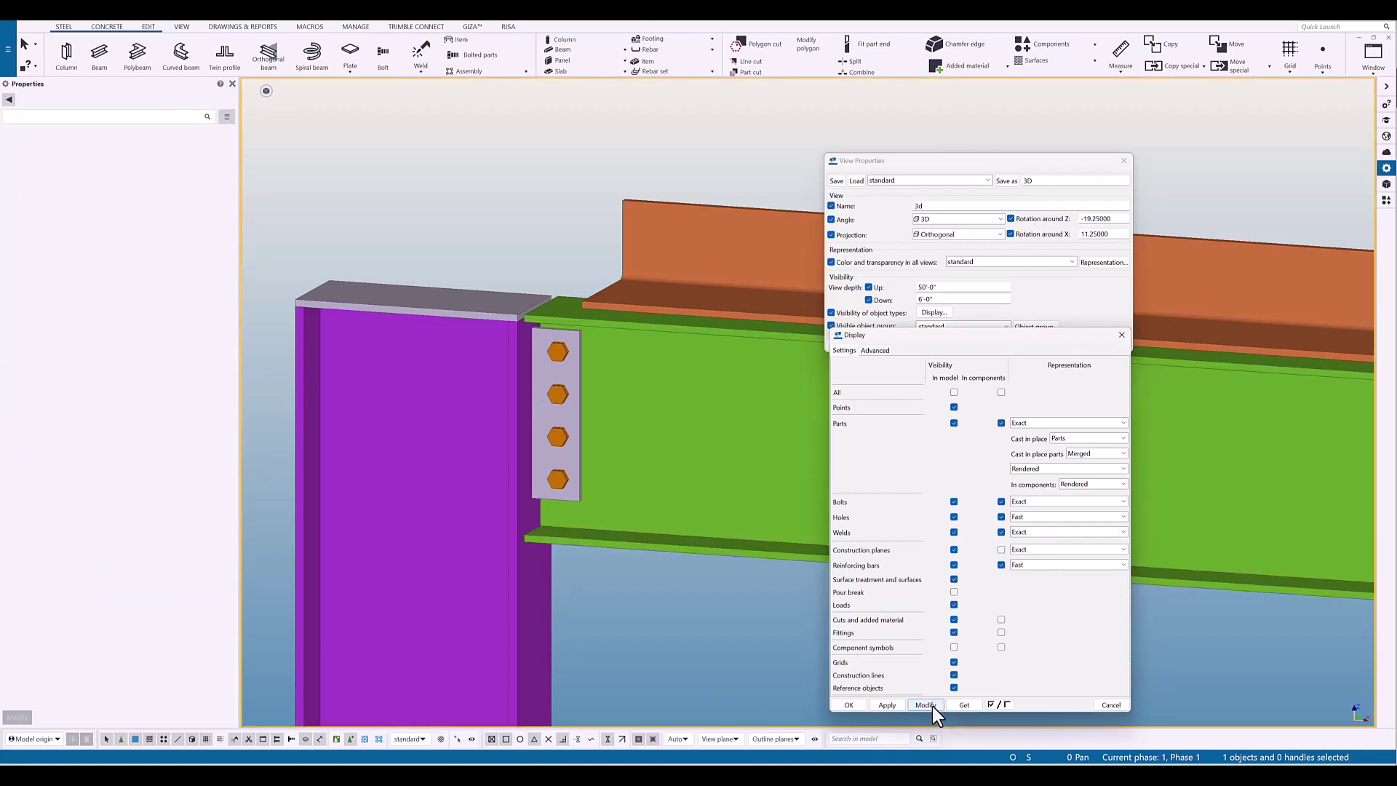
- Set the weld representation to Exact - no weld mark and apply it to the view
click(638, 618)
click(1060, 532)
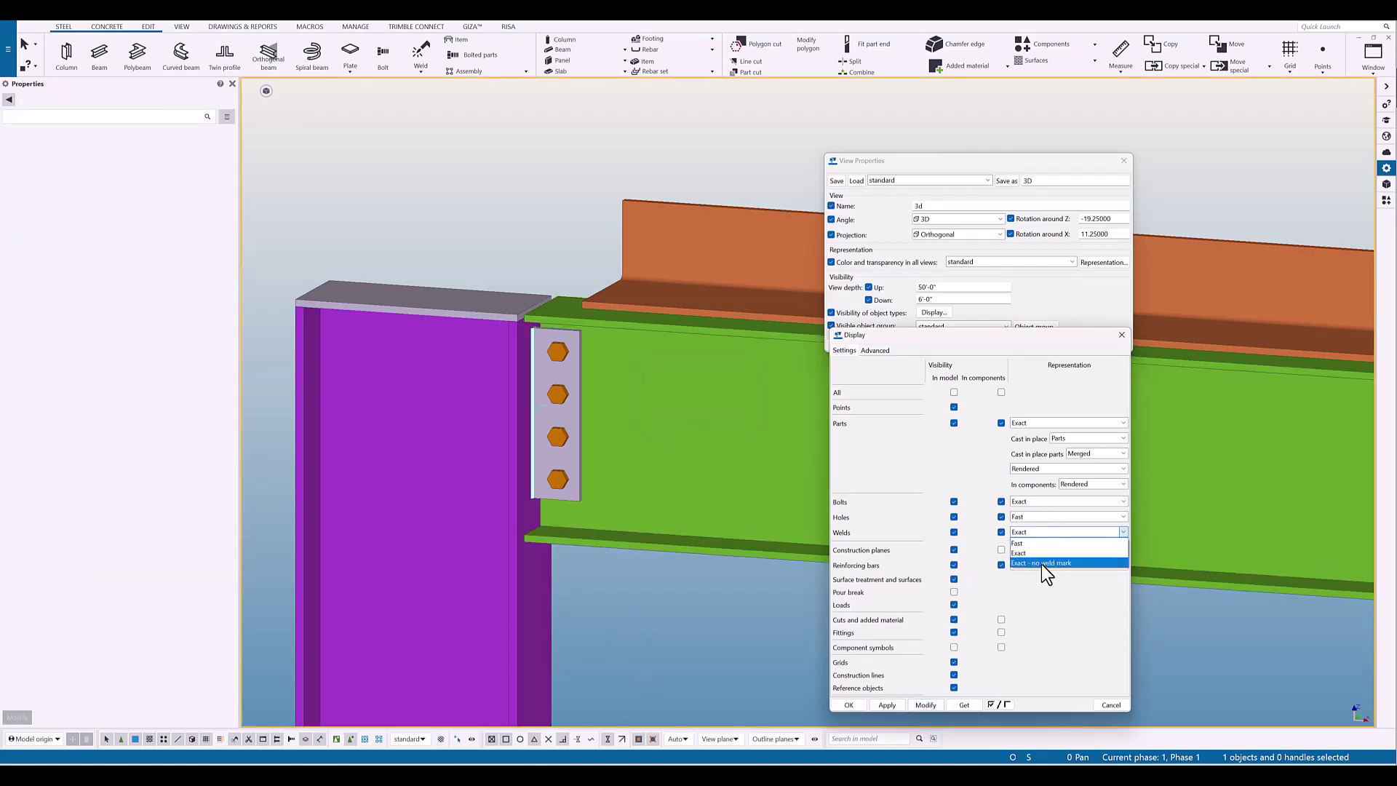
click(1042, 562)
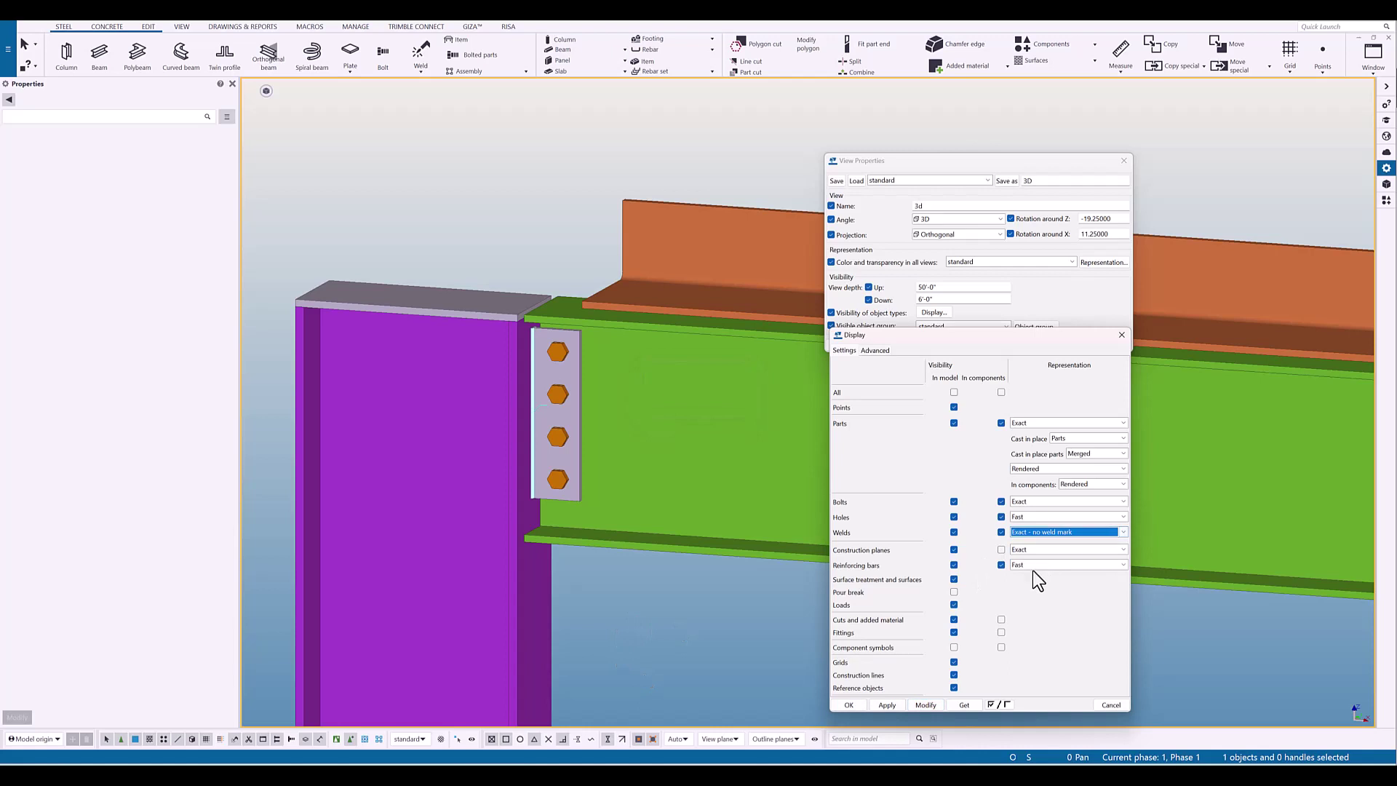
click(928, 706)
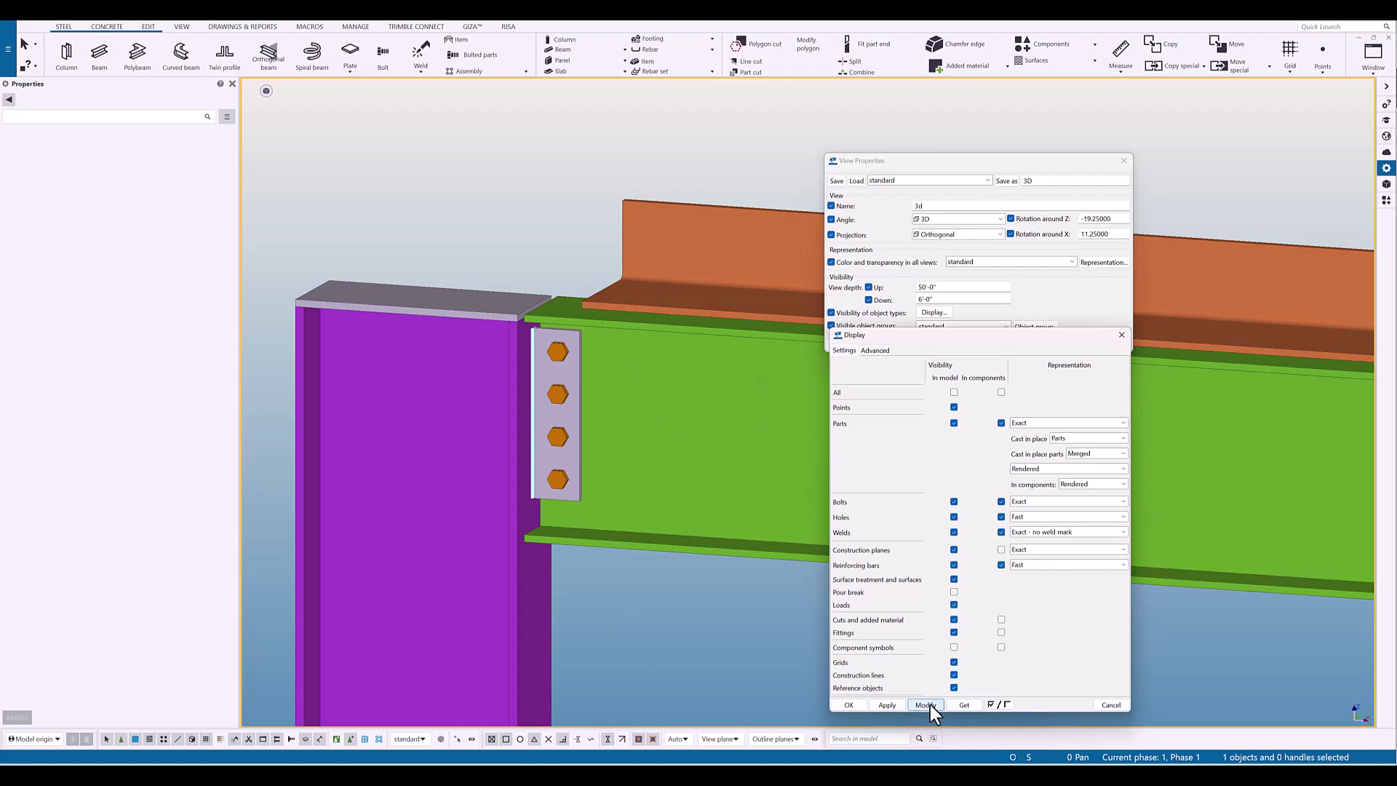
- Select the shear plate weld to check its below-line size, and deselect it
click(532, 415)
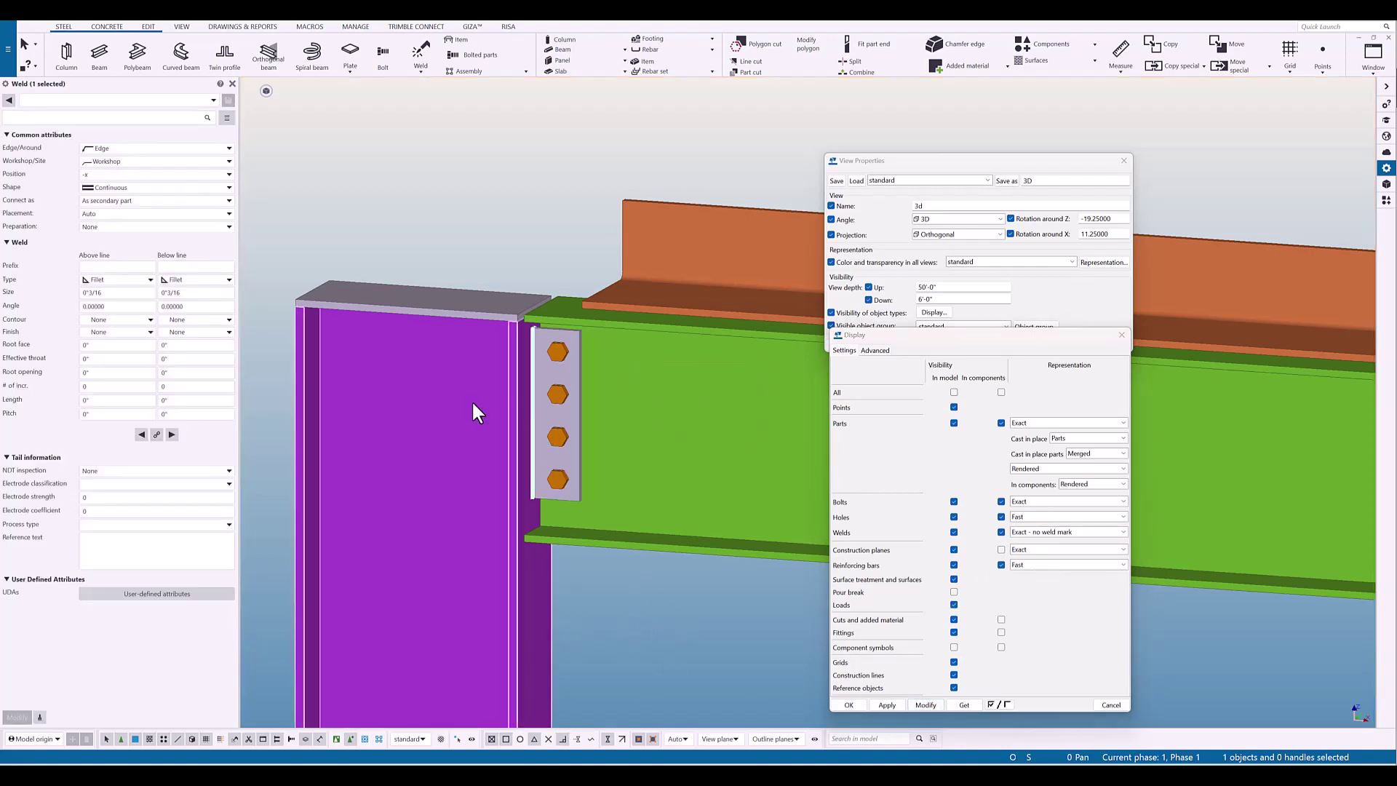
click(190, 293)
click(597, 600)
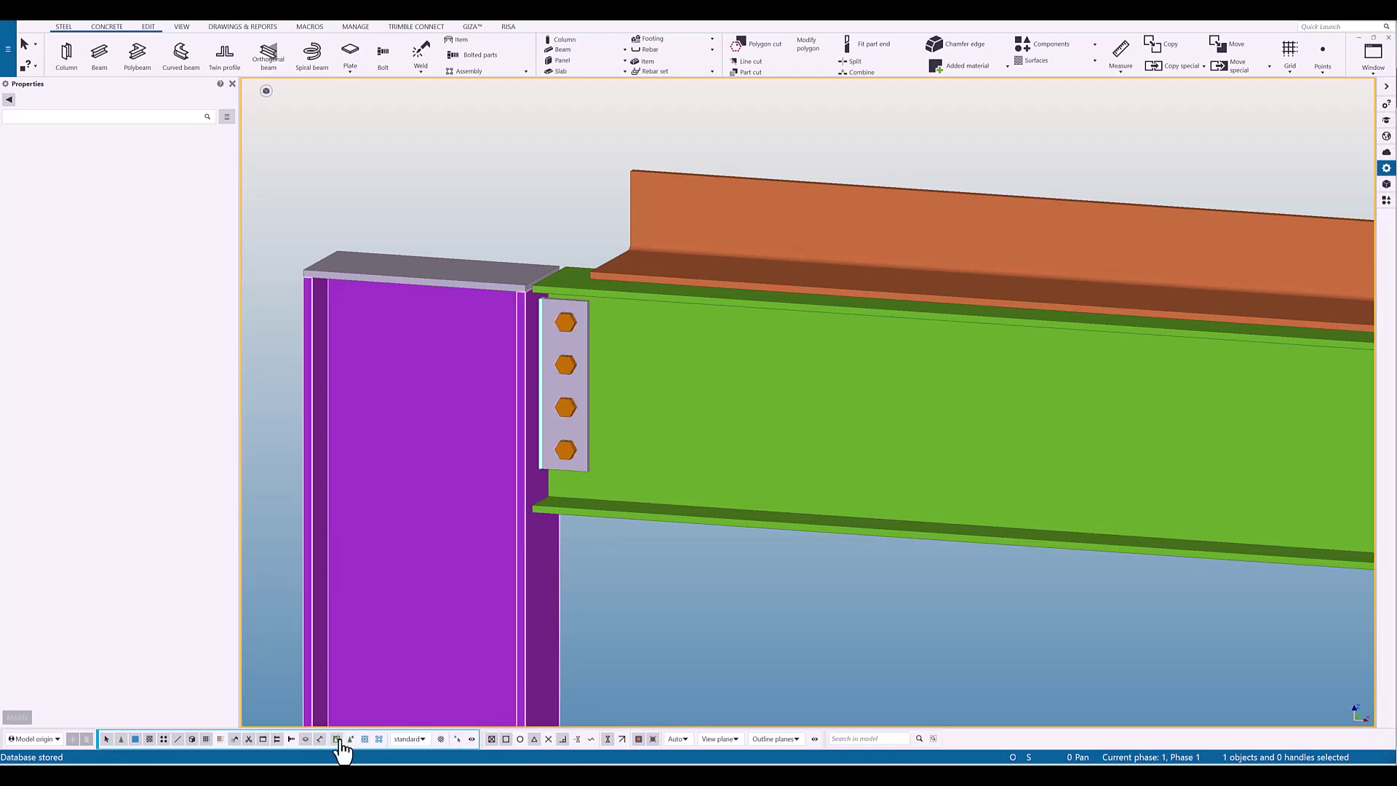
- Examine the shear plate connection between column and beam from different angles, centring the rotation on its weld
middle_drag(559, 430, 556, 446)
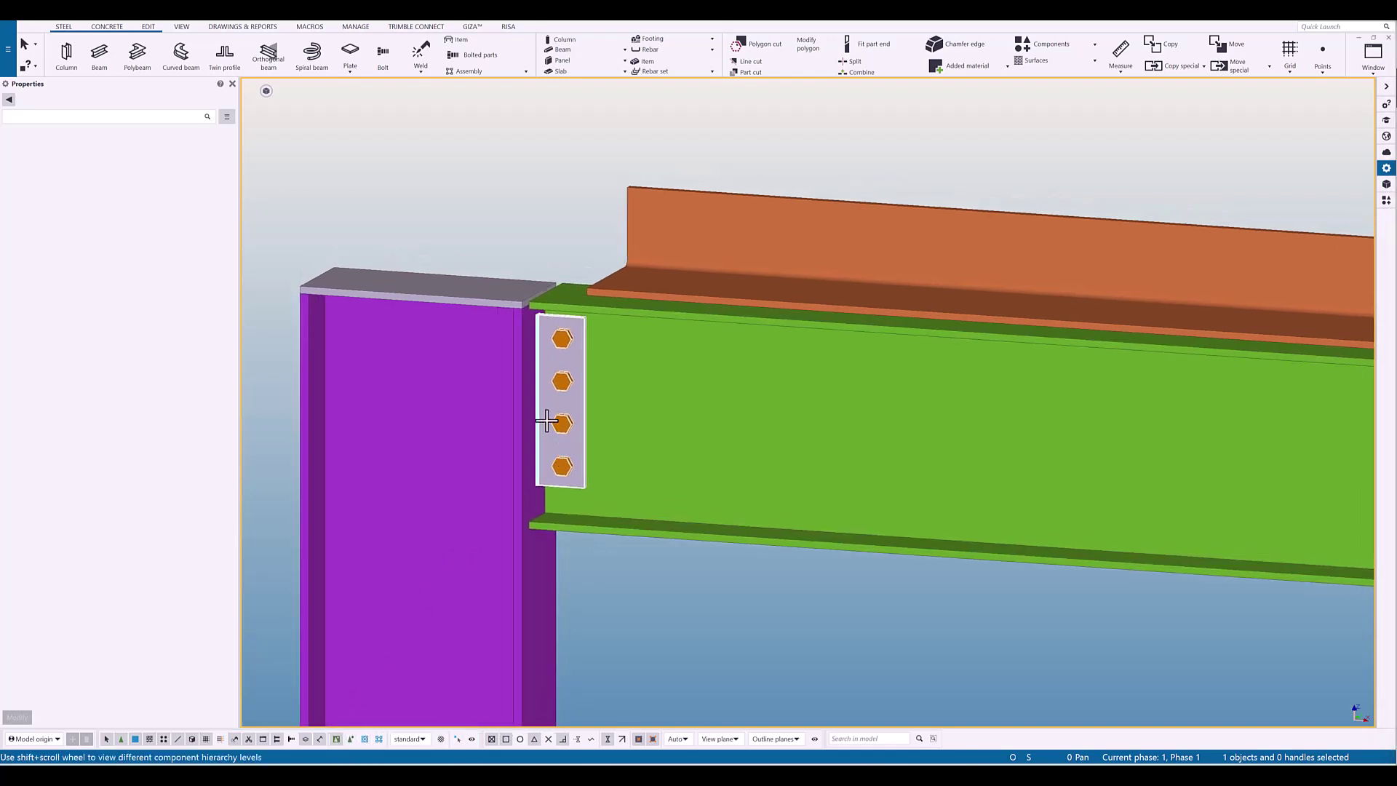
key(v)
click(537, 410)
ctrl+middle_drag(641, 460, 638, 571)
scroll(627, 466, down, 5)
scroll(603, 539, up, 2)
scroll(604, 551, up, 2)
scroll(591, 626, down, 5)
scroll(604, 509, up, 5)
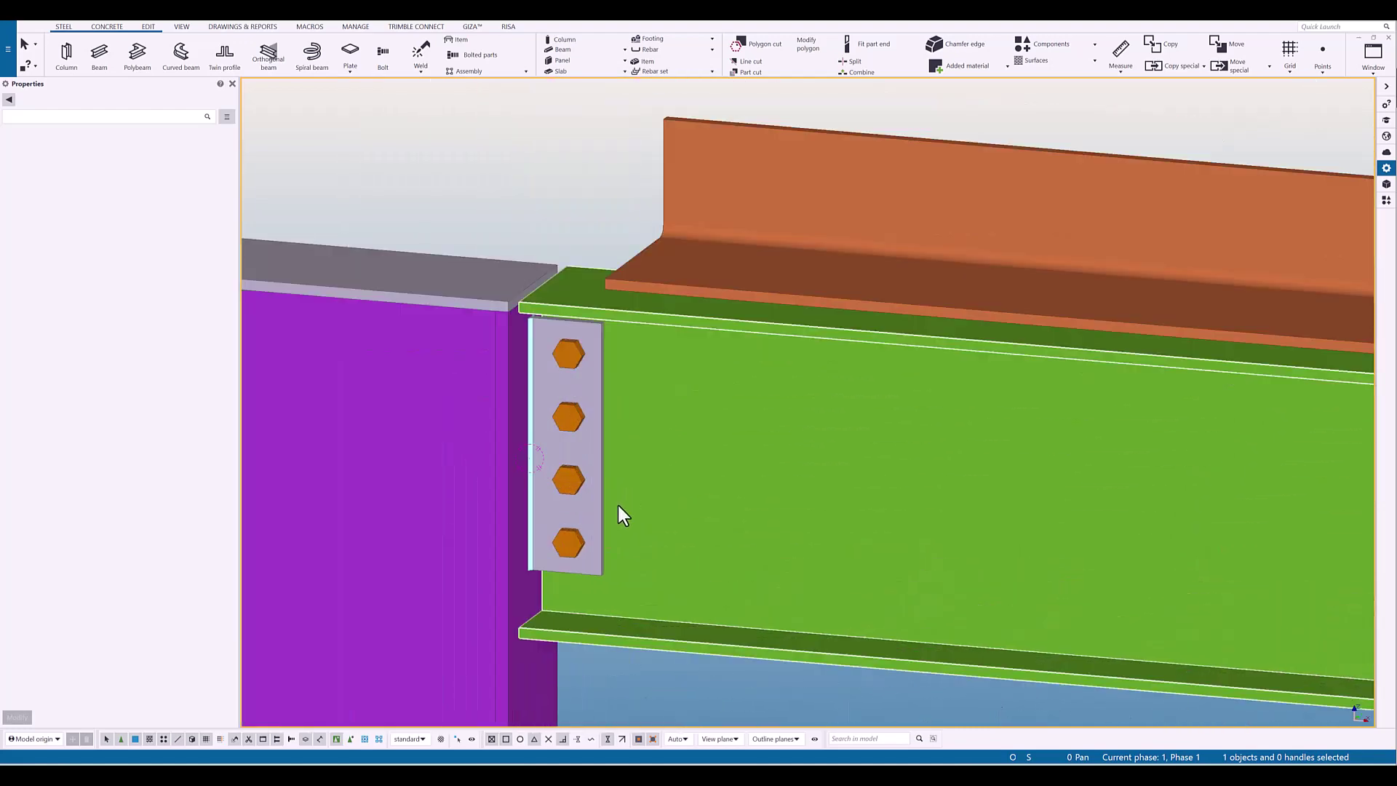
middle_drag(619, 504, 601, 499)
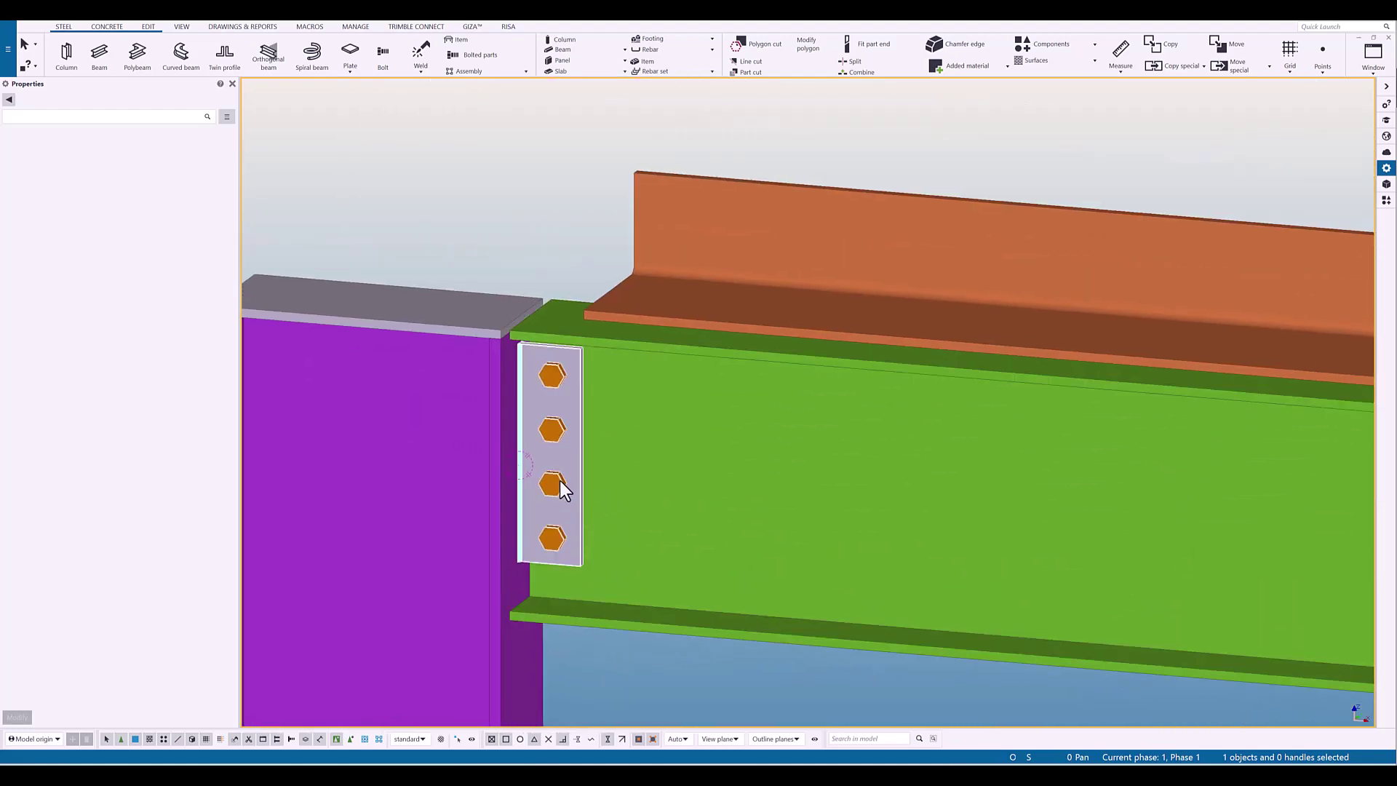
middle_drag(537, 666, 560, 559)
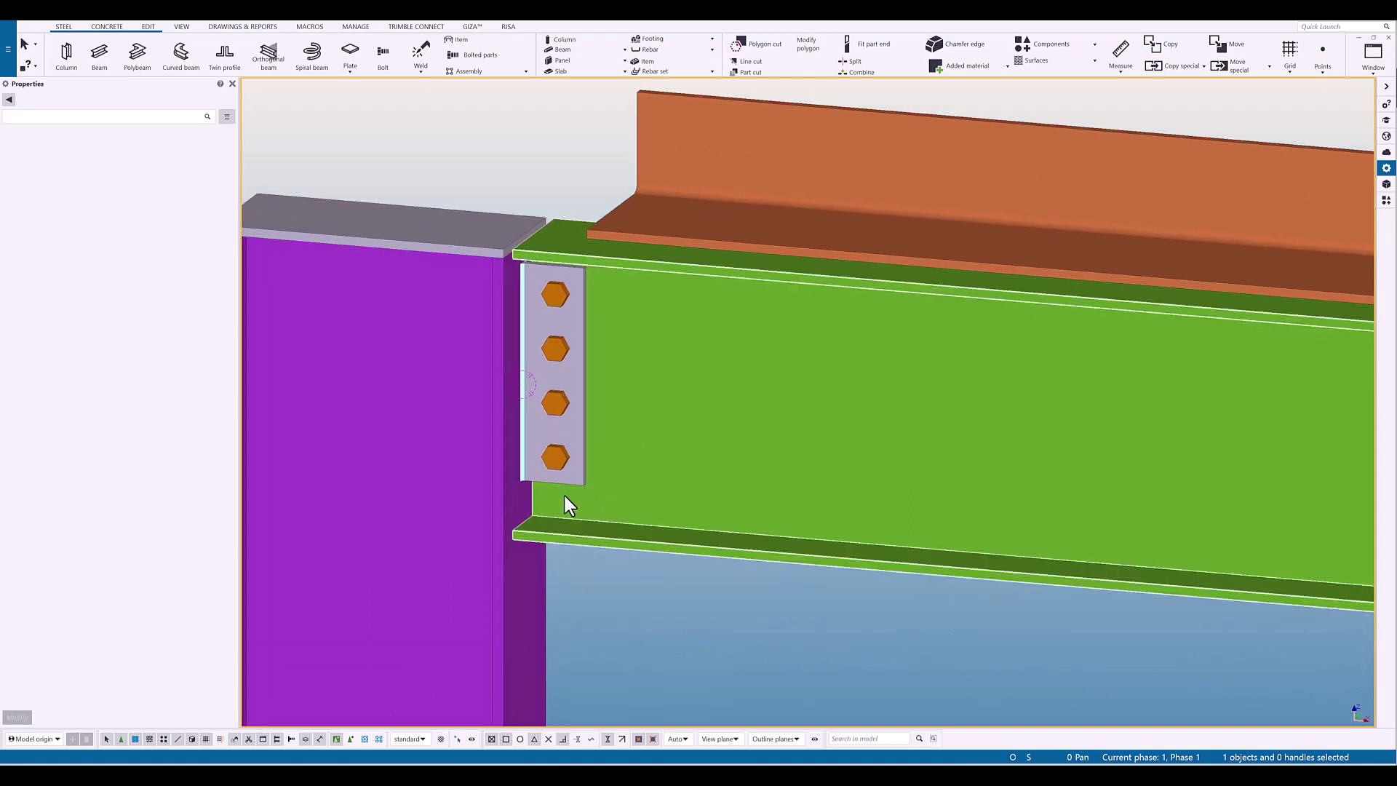
- Open the properties of the Shear plate simple component and bring up its weld settings
click(570, 403)
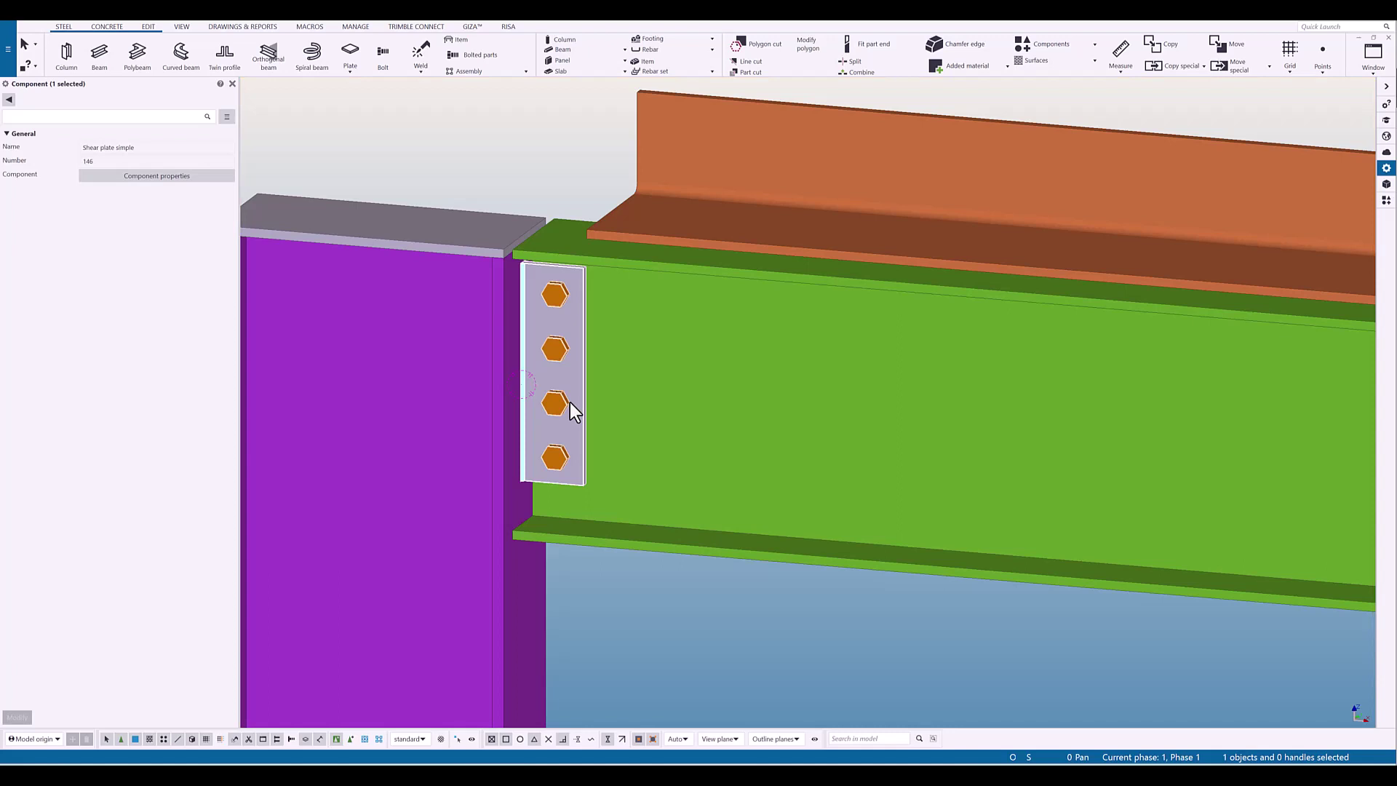
double_click(570, 403)
drag(766, 283, 952, 209)
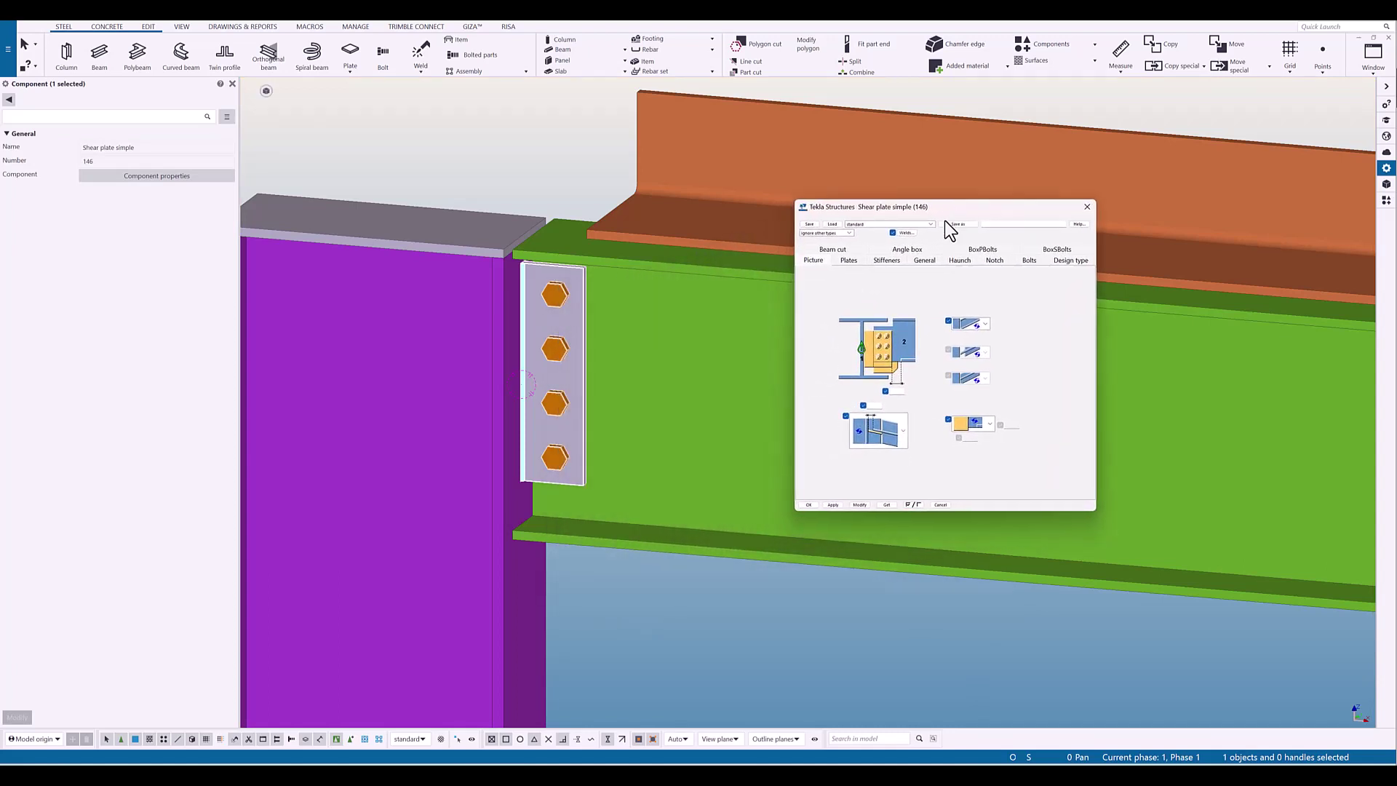
click(906, 233)
drag(764, 266, 937, 303)
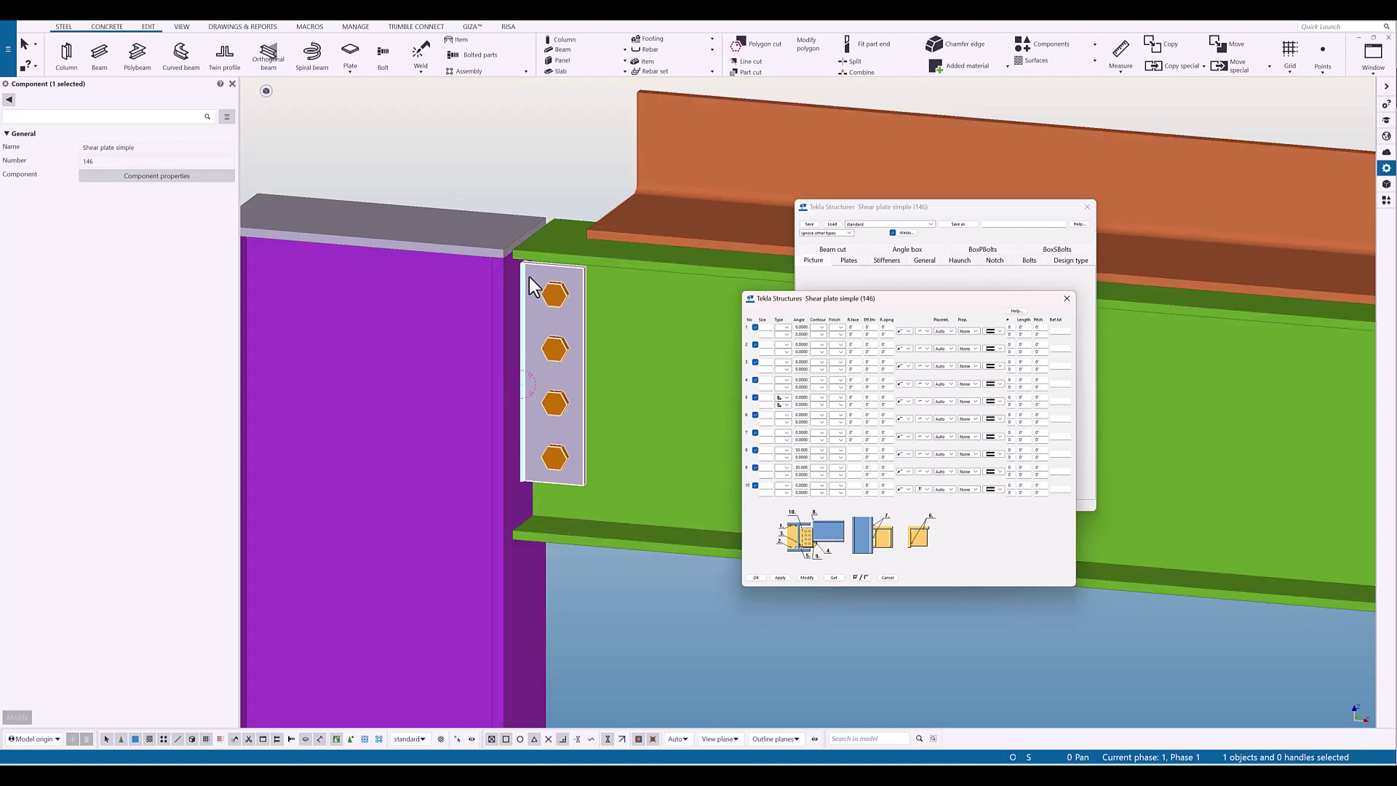
- Set both sizes of weld 5 in the shear plate component to 5/16
scroll(540, 315, up, 5)
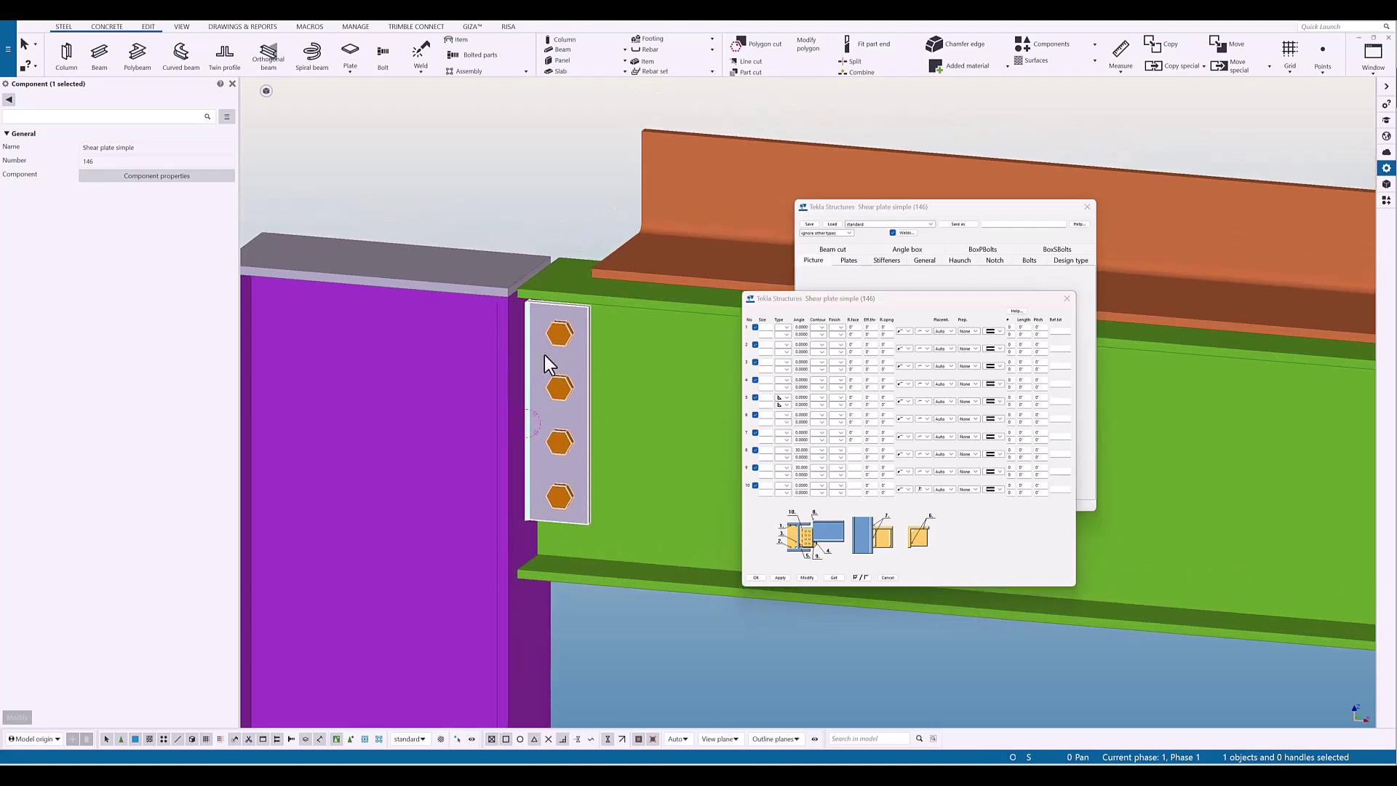
scroll(618, 434, down, 2)
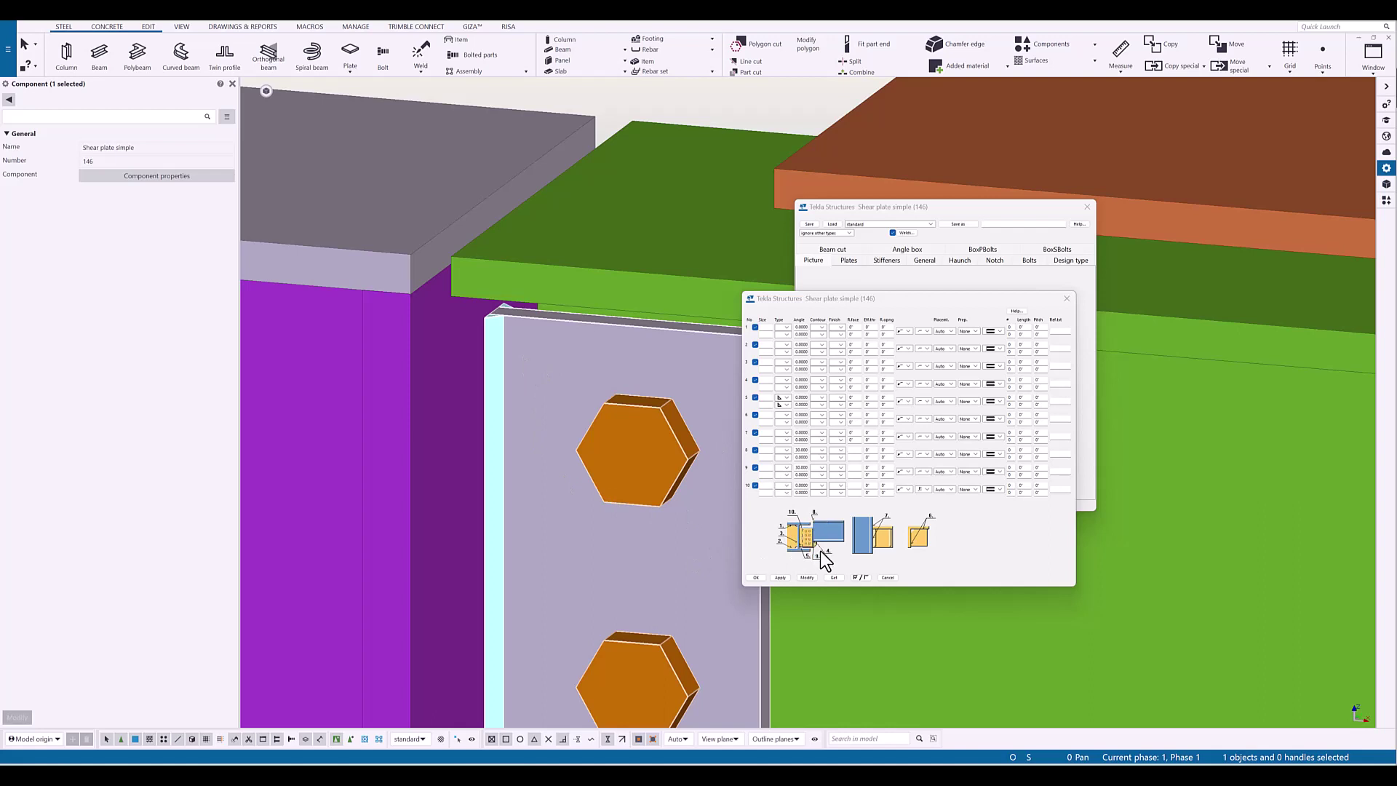
click(767, 400)
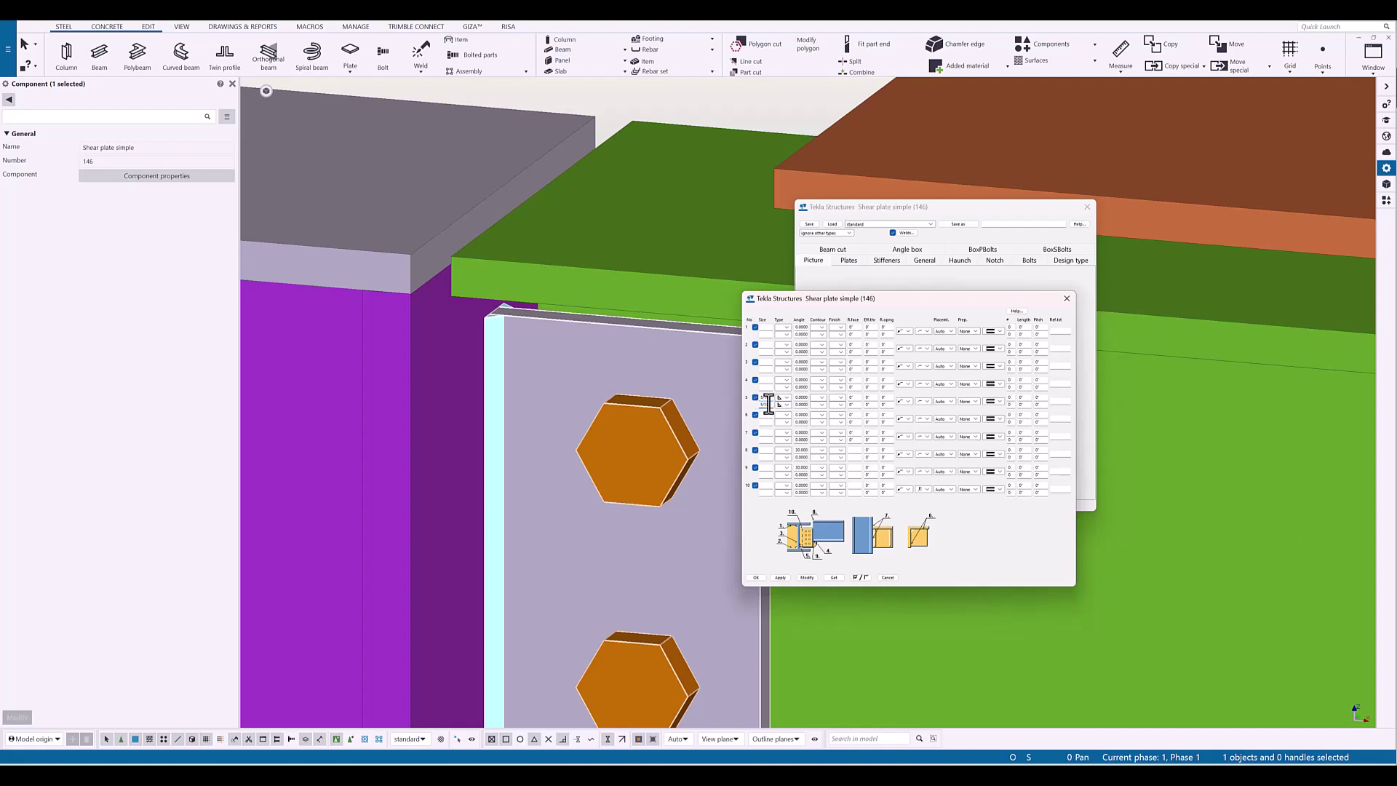
scroll(569, 425, down, 3)
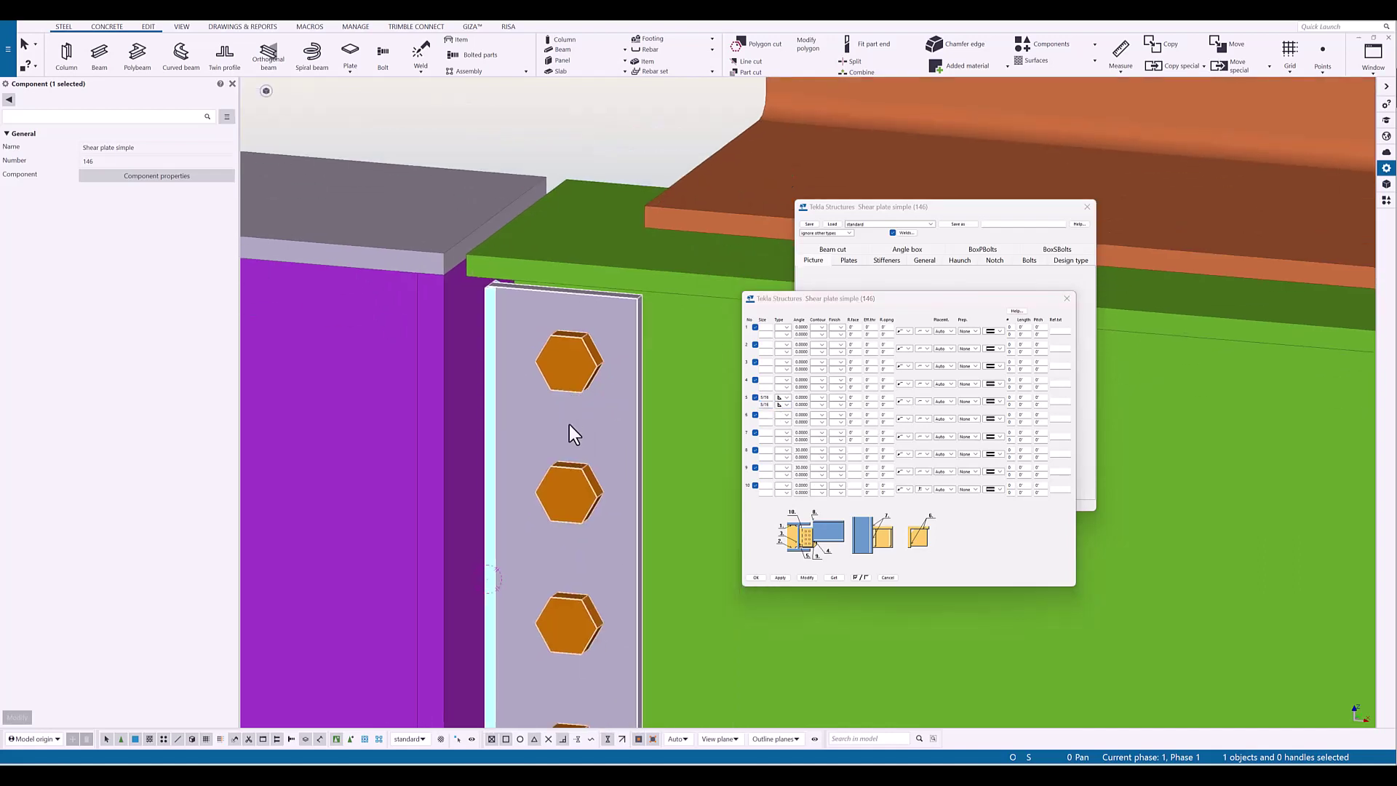
scroll(504, 329, up, 4)
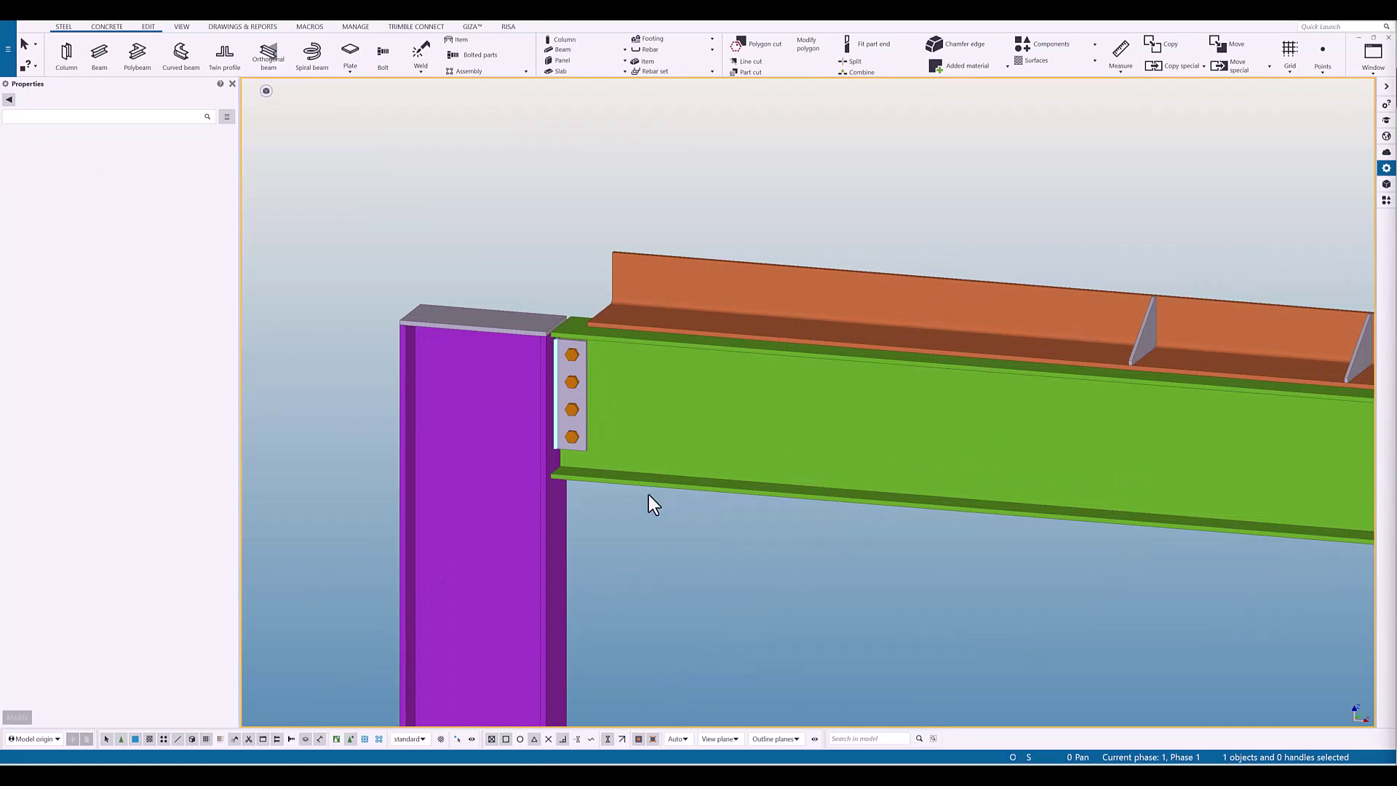
- Create a weld between parts, with the green beam as the main part and the orange bent plate as the secondary part
middle_drag(648, 499, 713, 558)
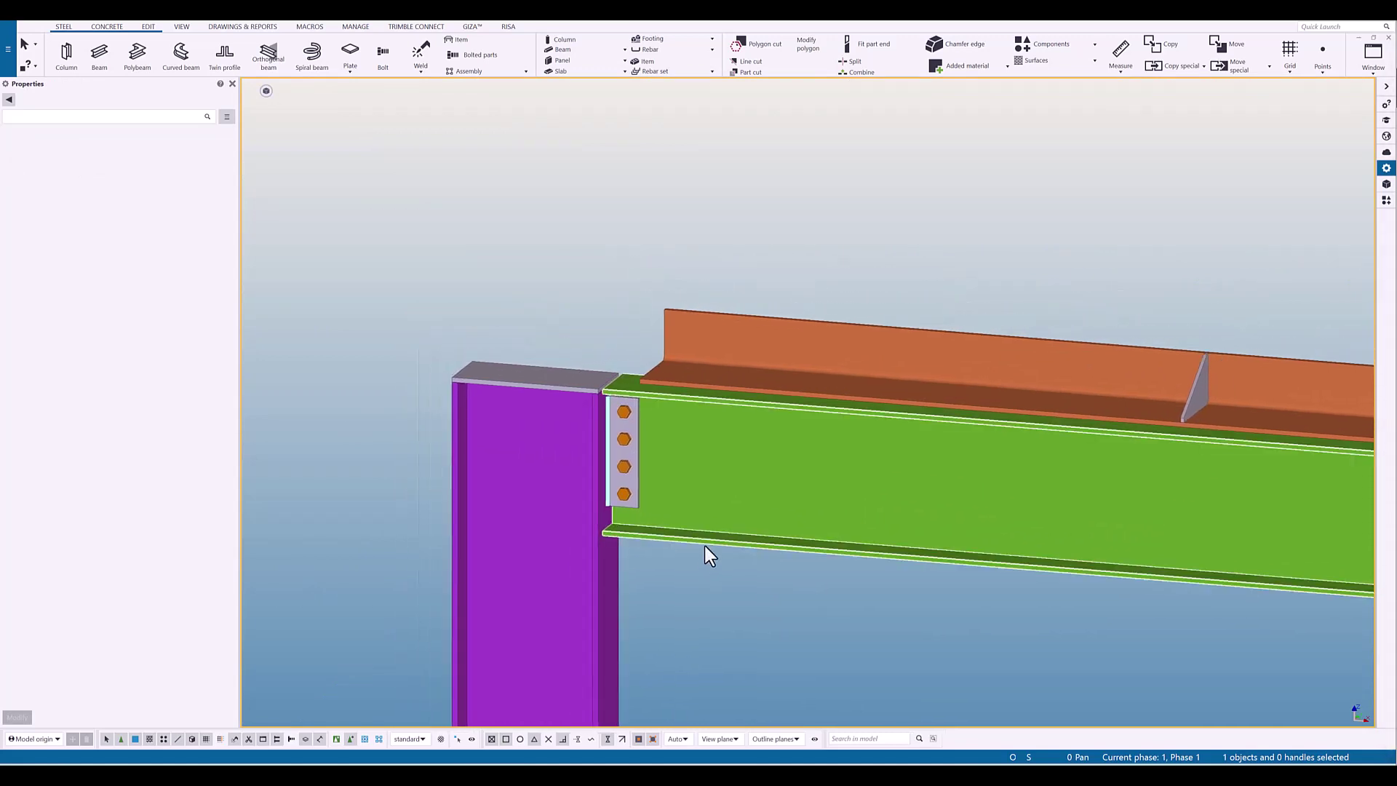
scroll(635, 457, up, 1)
scroll(627, 439, up, 1)
scroll(627, 440, down, 1)
ctrl+middle_drag(627, 439, 698, 468)
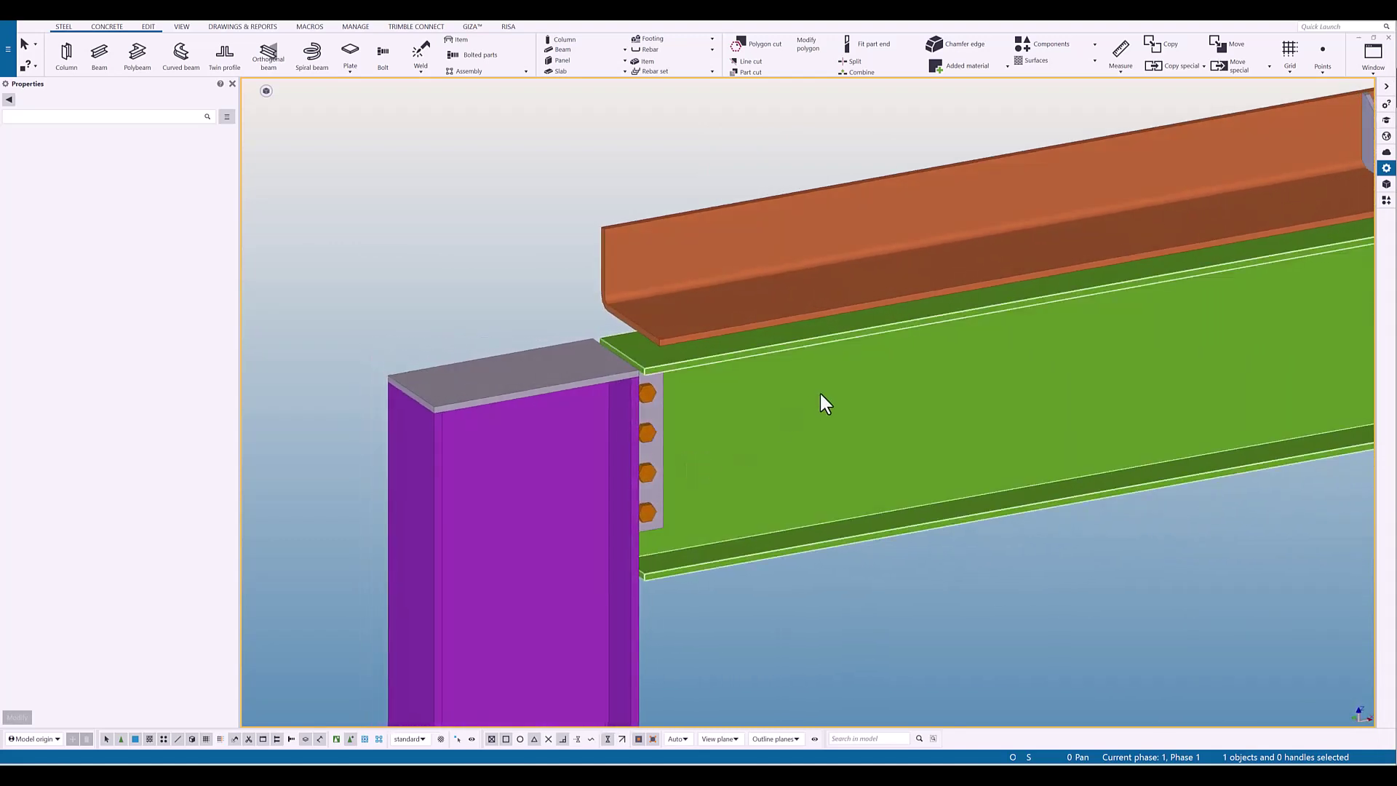
middle_drag(820, 391, 750, 481)
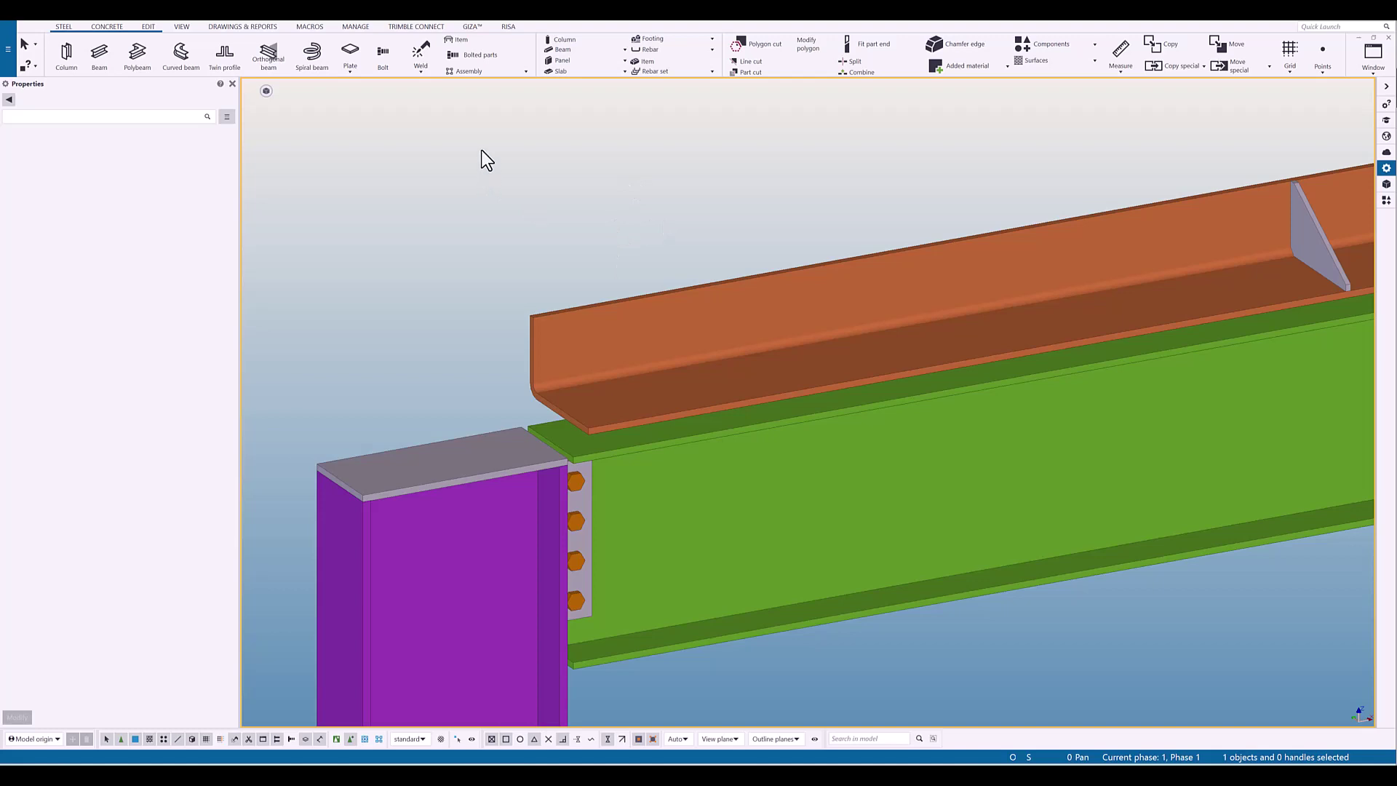
click(423, 70)
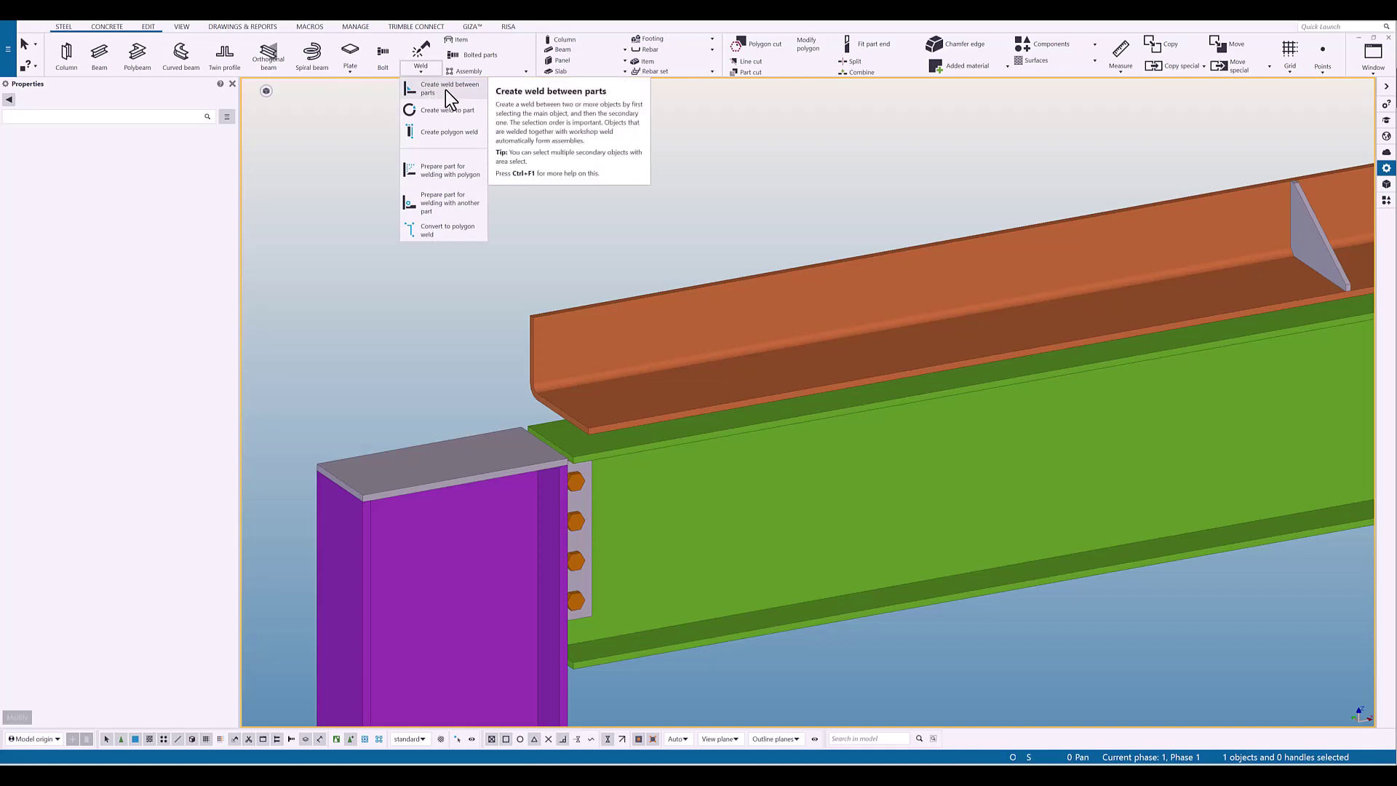
click(445, 89)
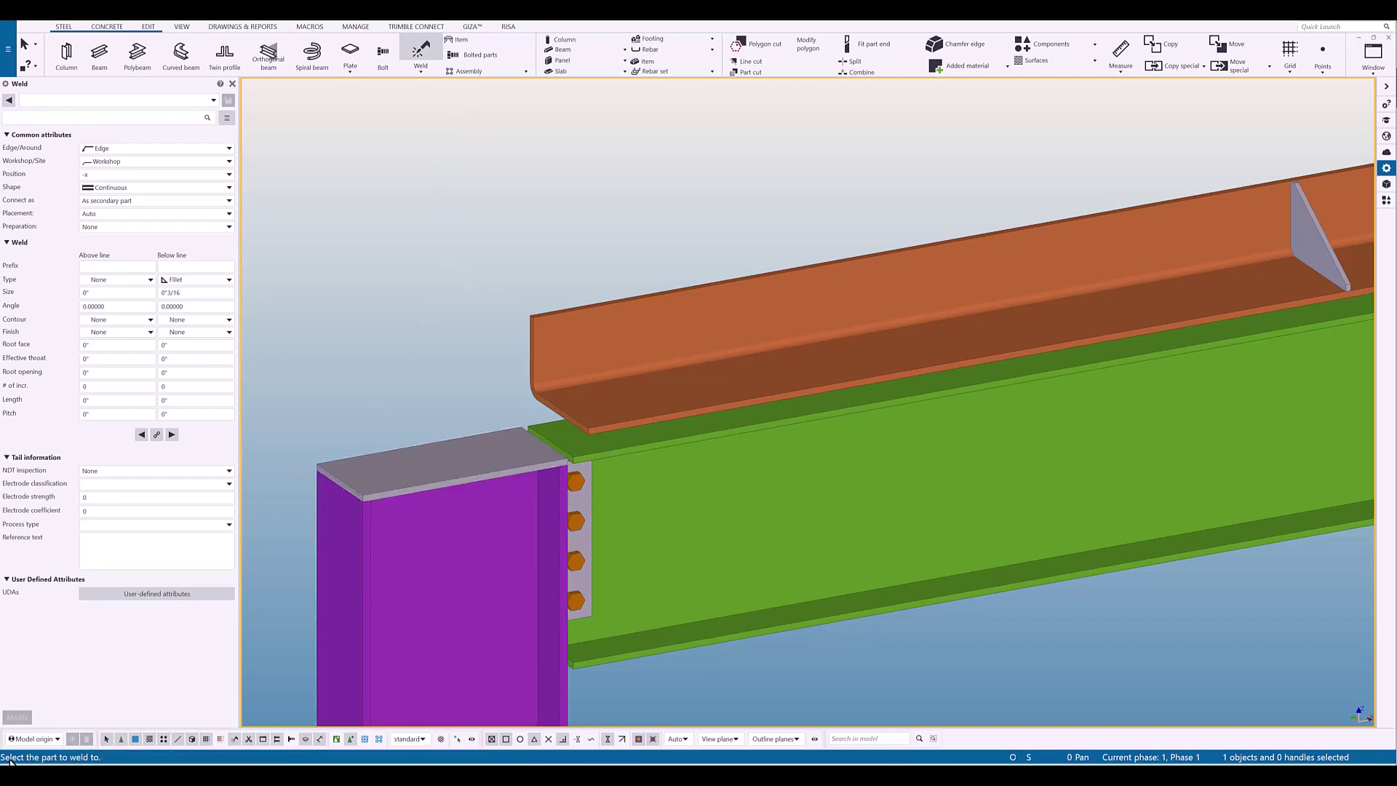
click(621, 441)
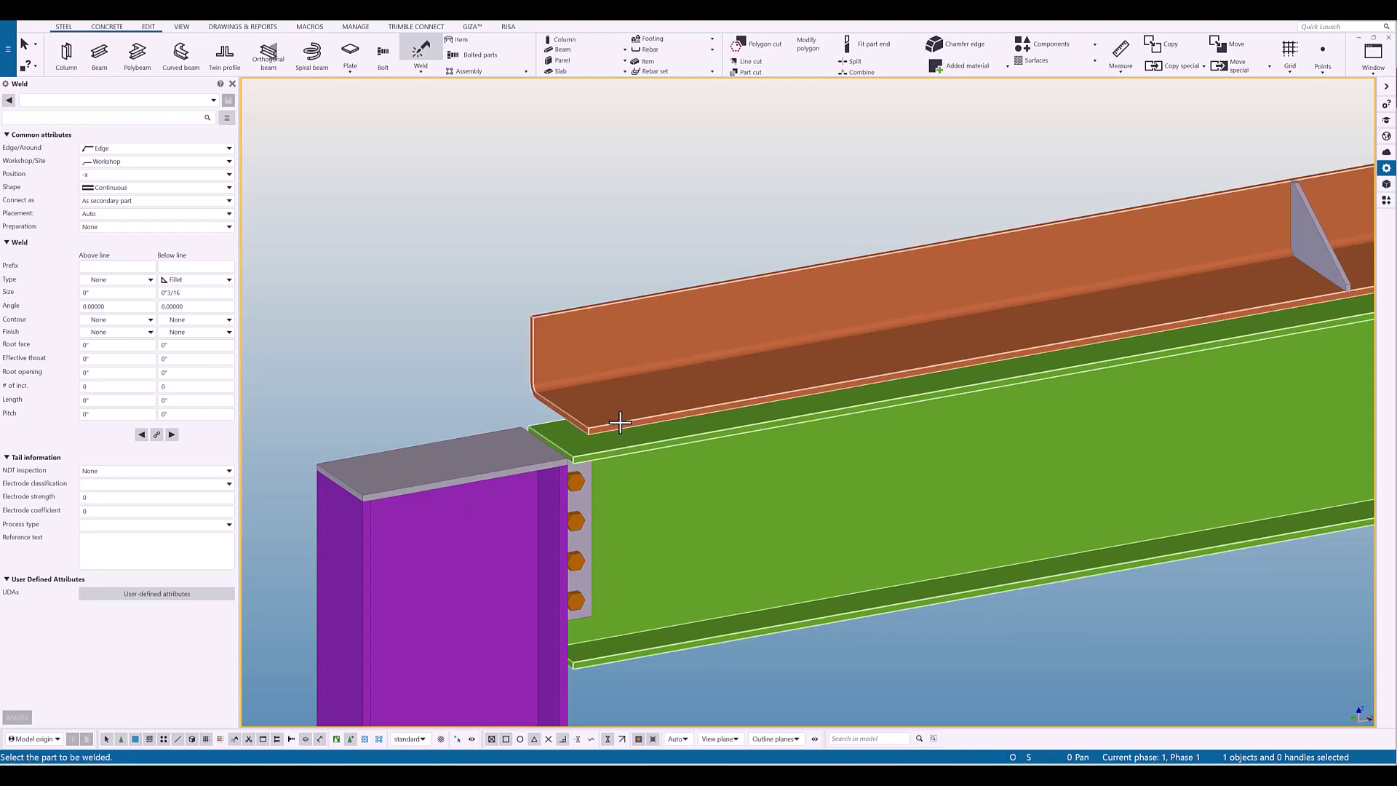
click(617, 408)
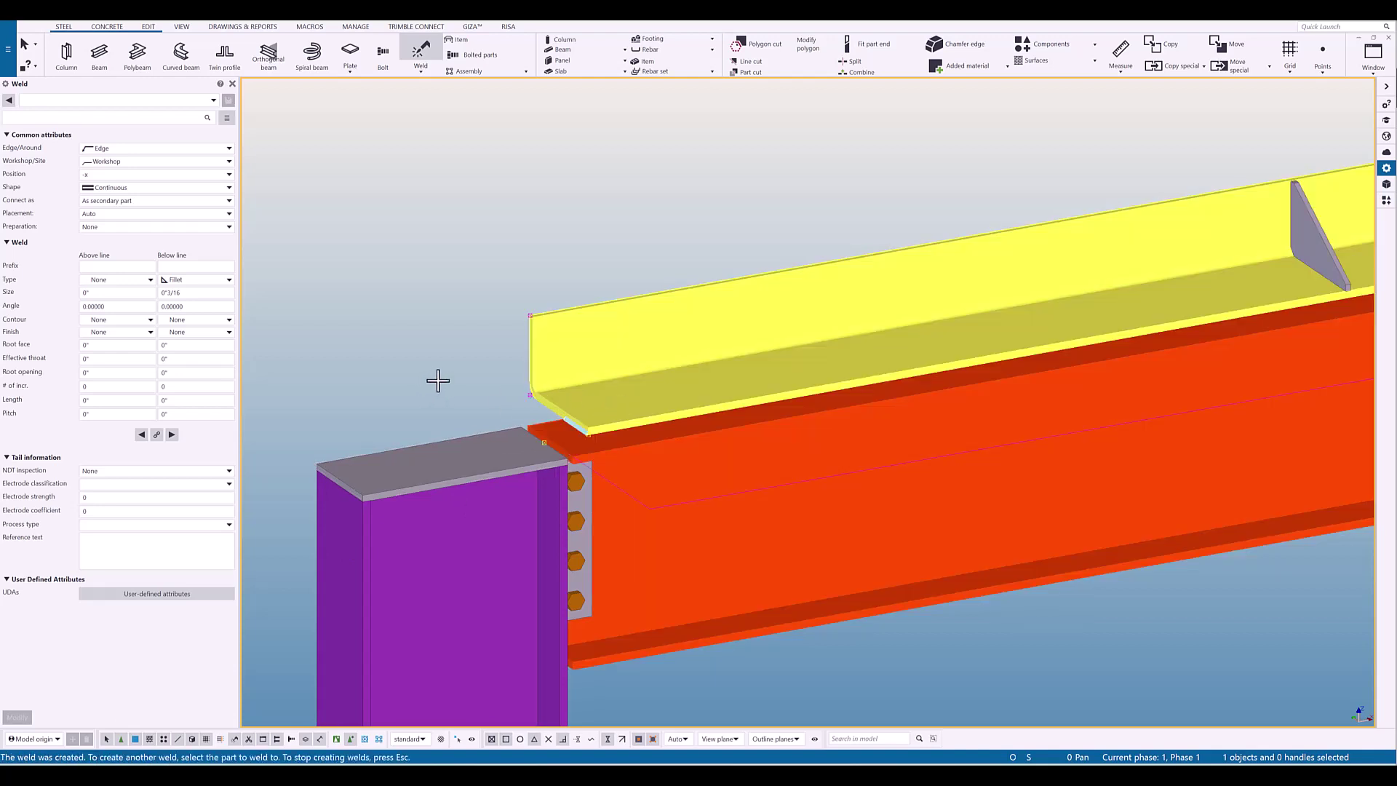
middle_drag(476, 398, 460, 352)
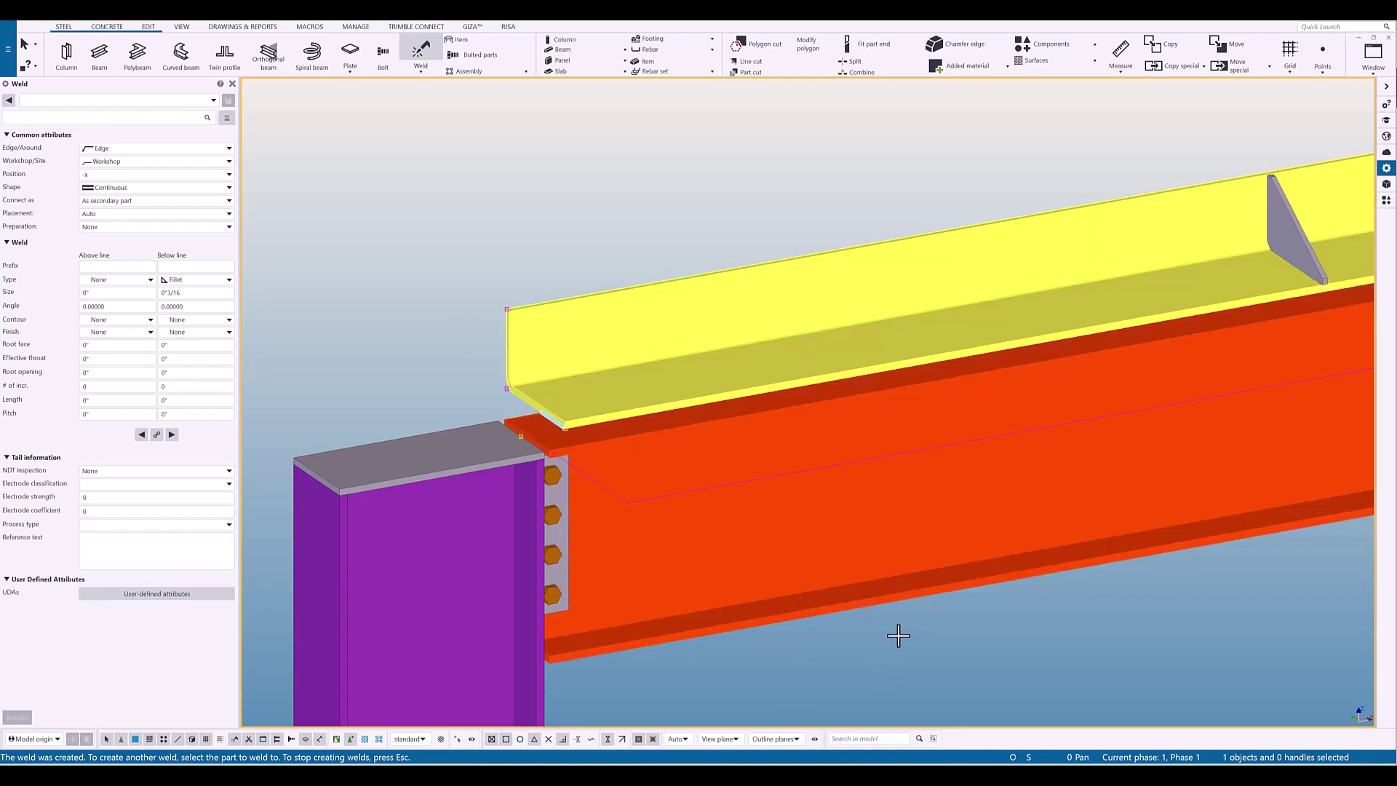
middle_drag(898, 633, 908, 580)
middle_drag(748, 600, 818, 646)
key(Escape)
click(760, 646)
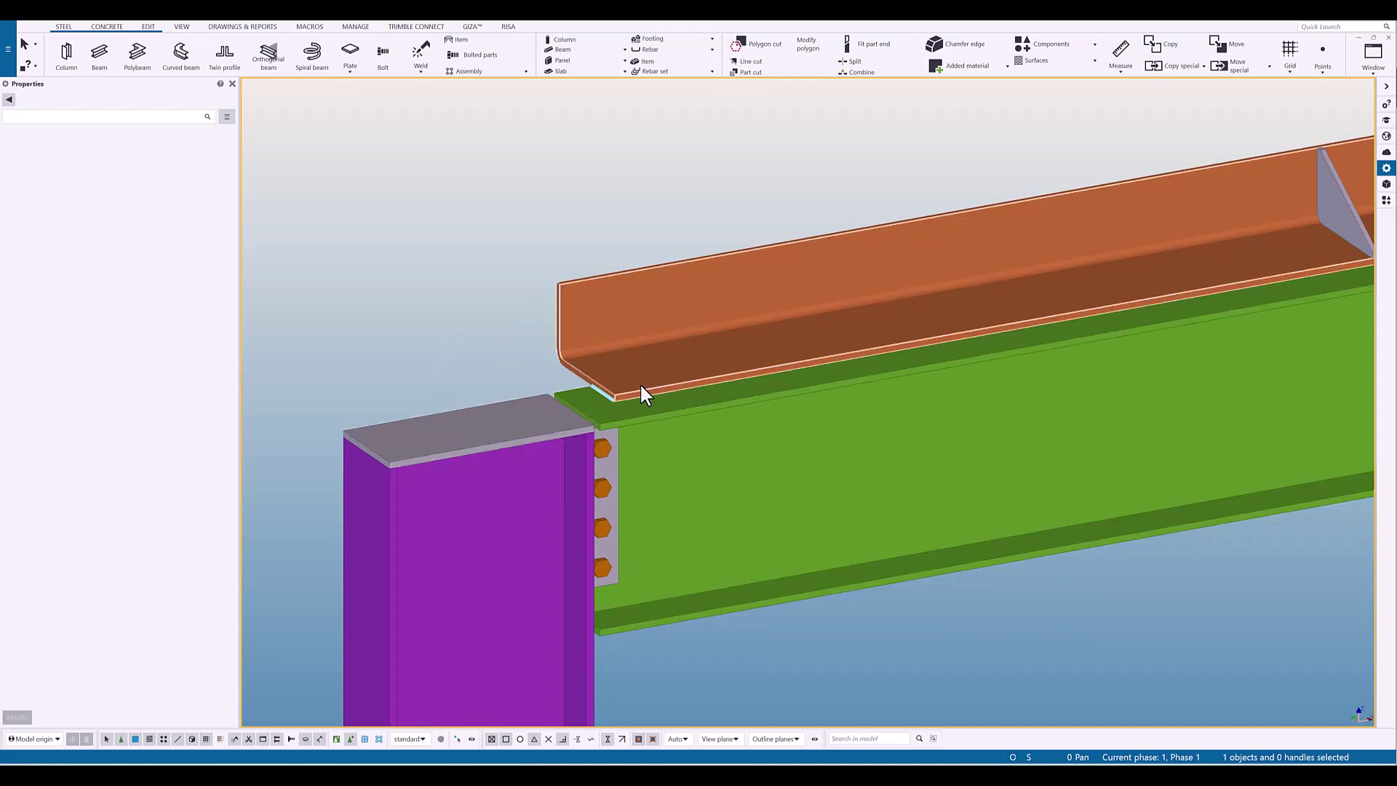
- Inquire about the green beam's assembly to check which parts belong to it, and close the report
click(674, 409)
right_click(674, 410)
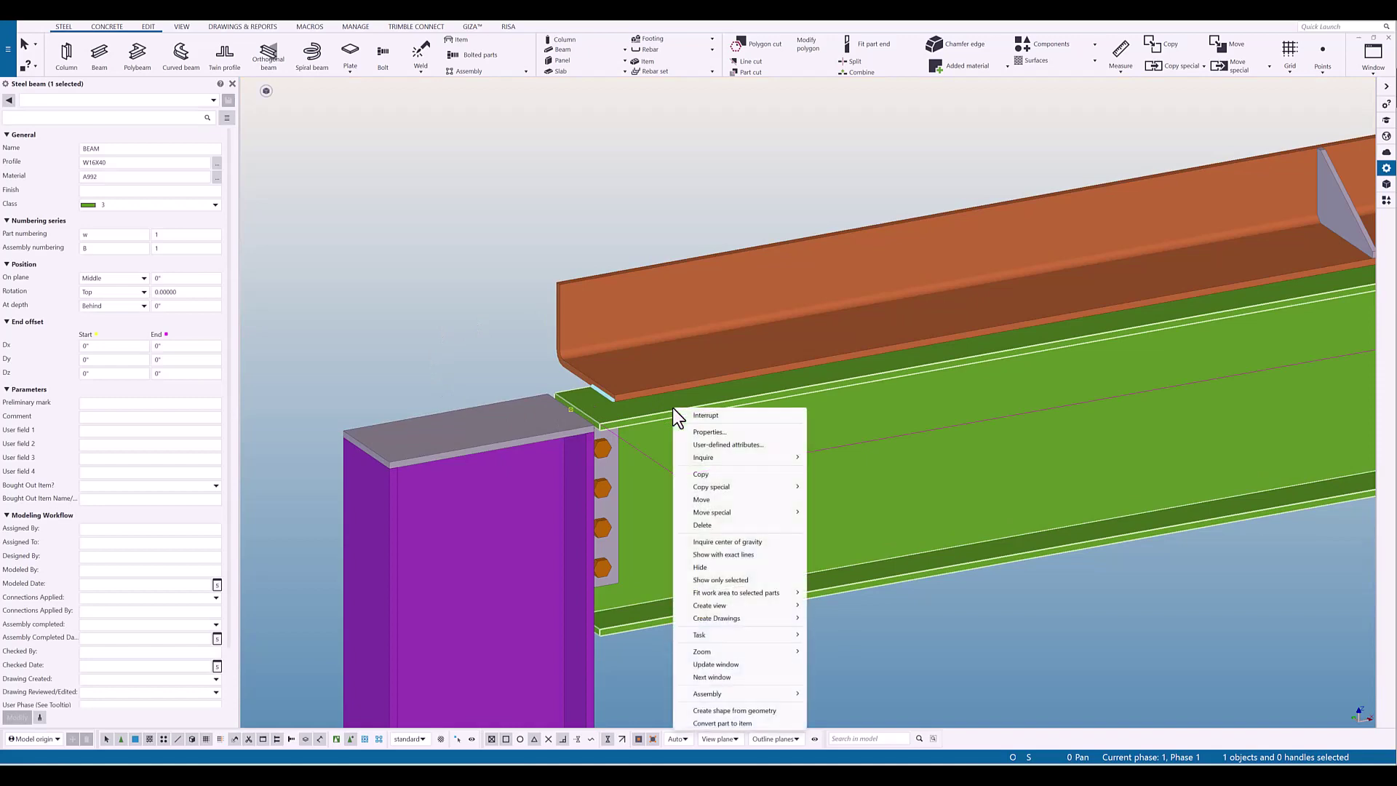
mouse_move(719, 459)
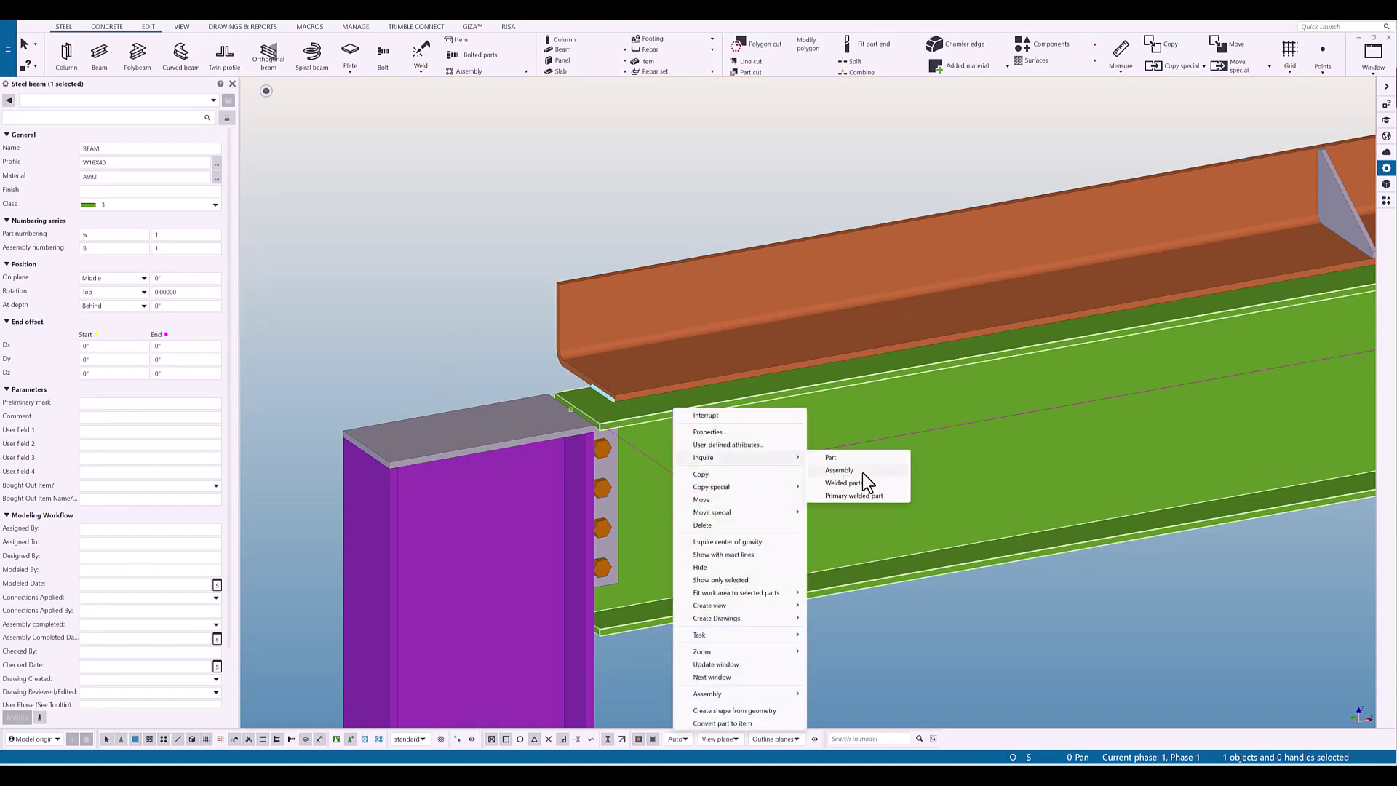
click(862, 471)
drag(453, 158, 442, 125)
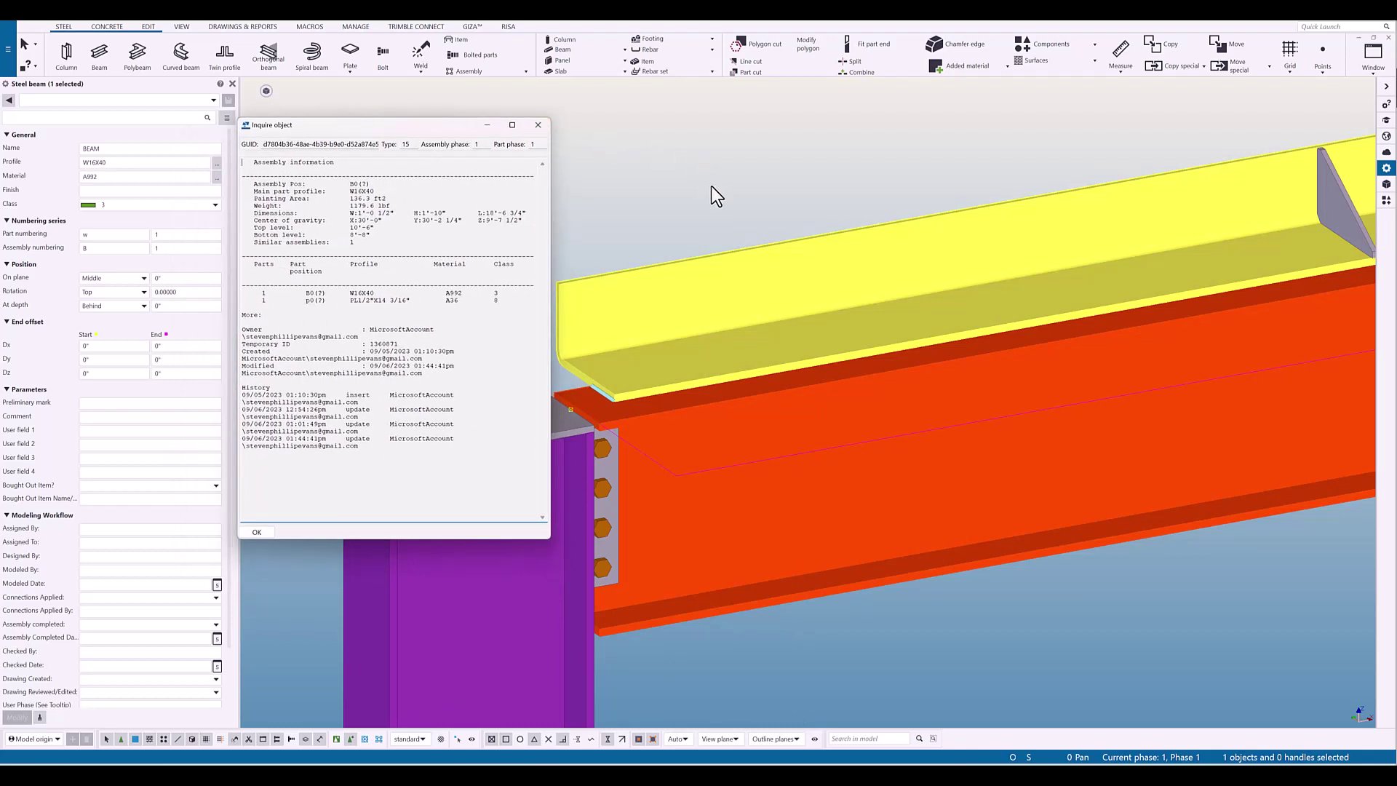
click(627, 177)
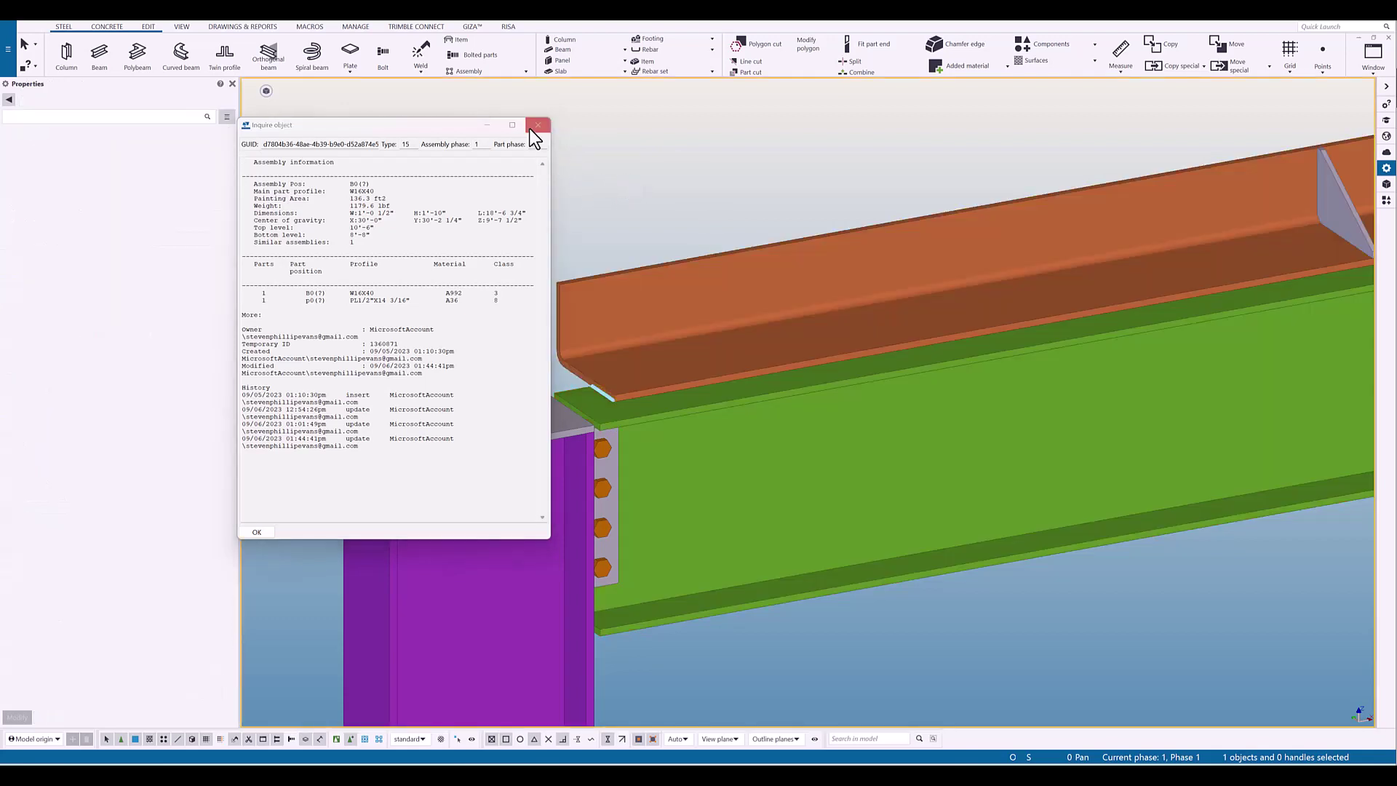
click(537, 126)
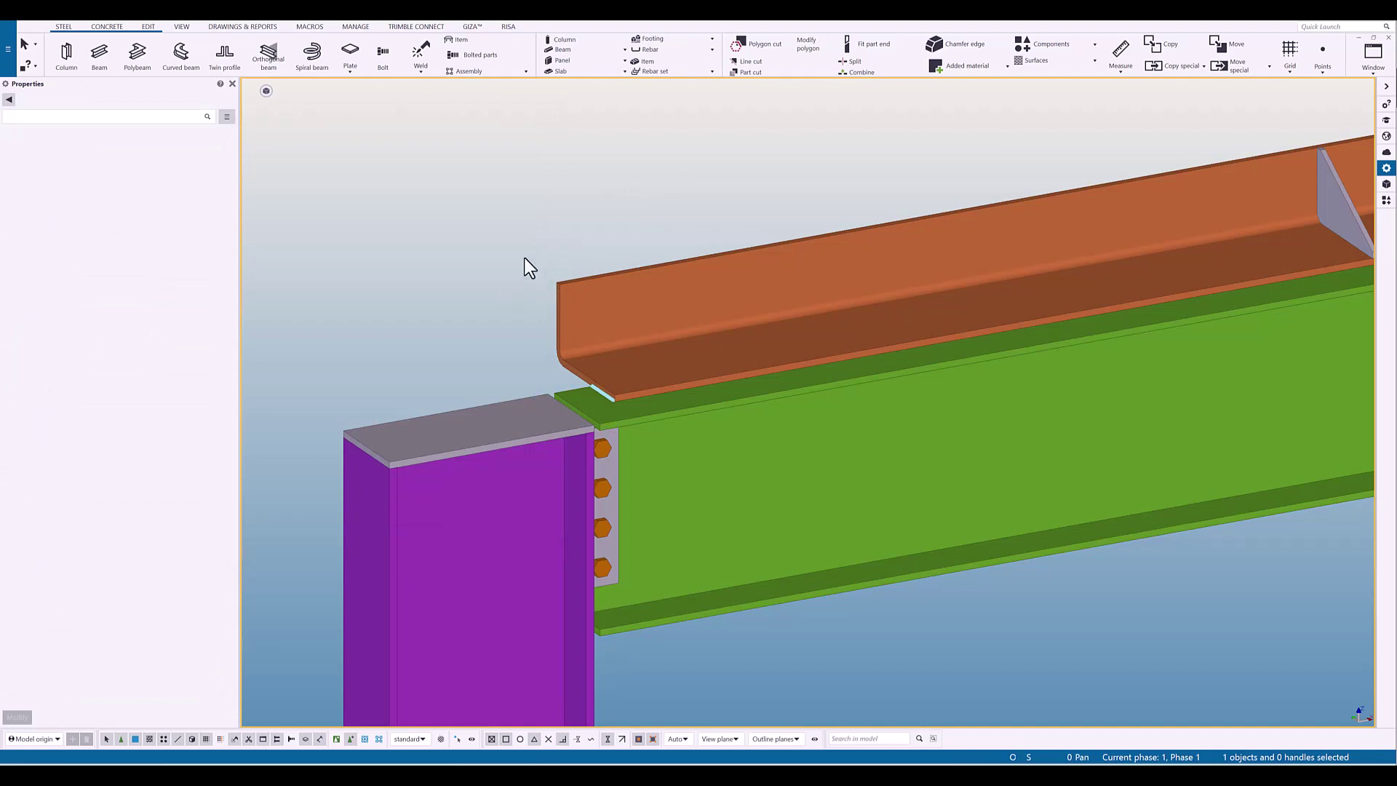
- Inspect the new weld at the bent plate's end and the parts it joins
click(605, 393)
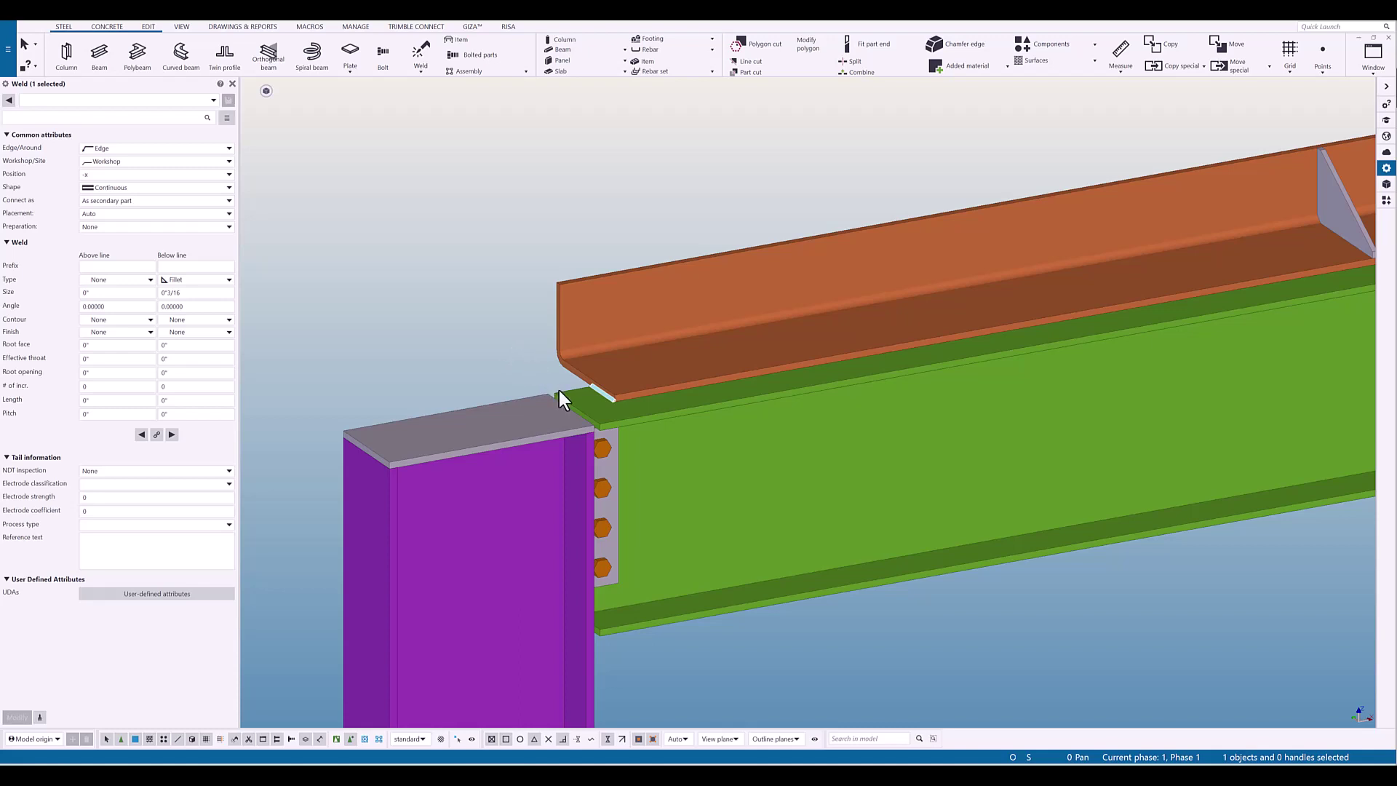
click(562, 367)
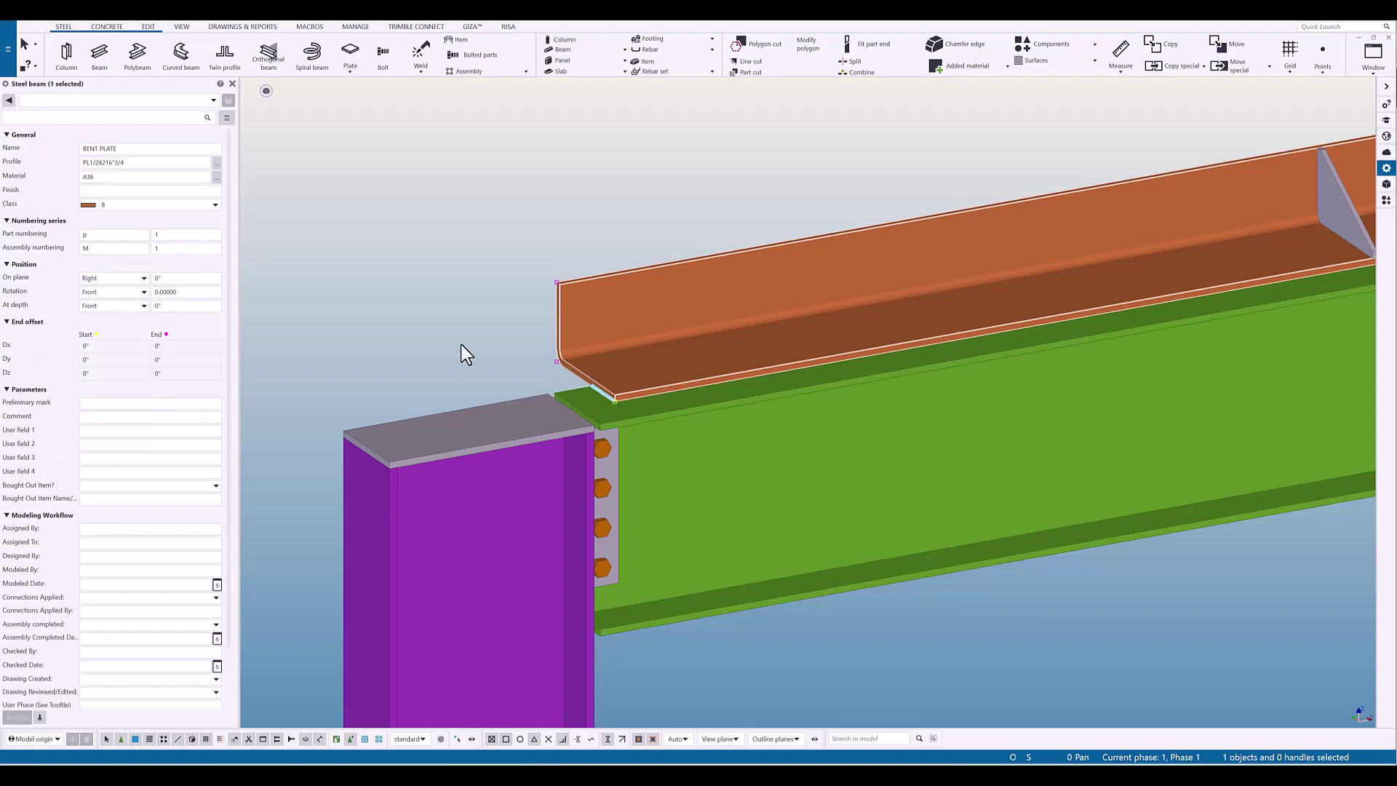
click(574, 396)
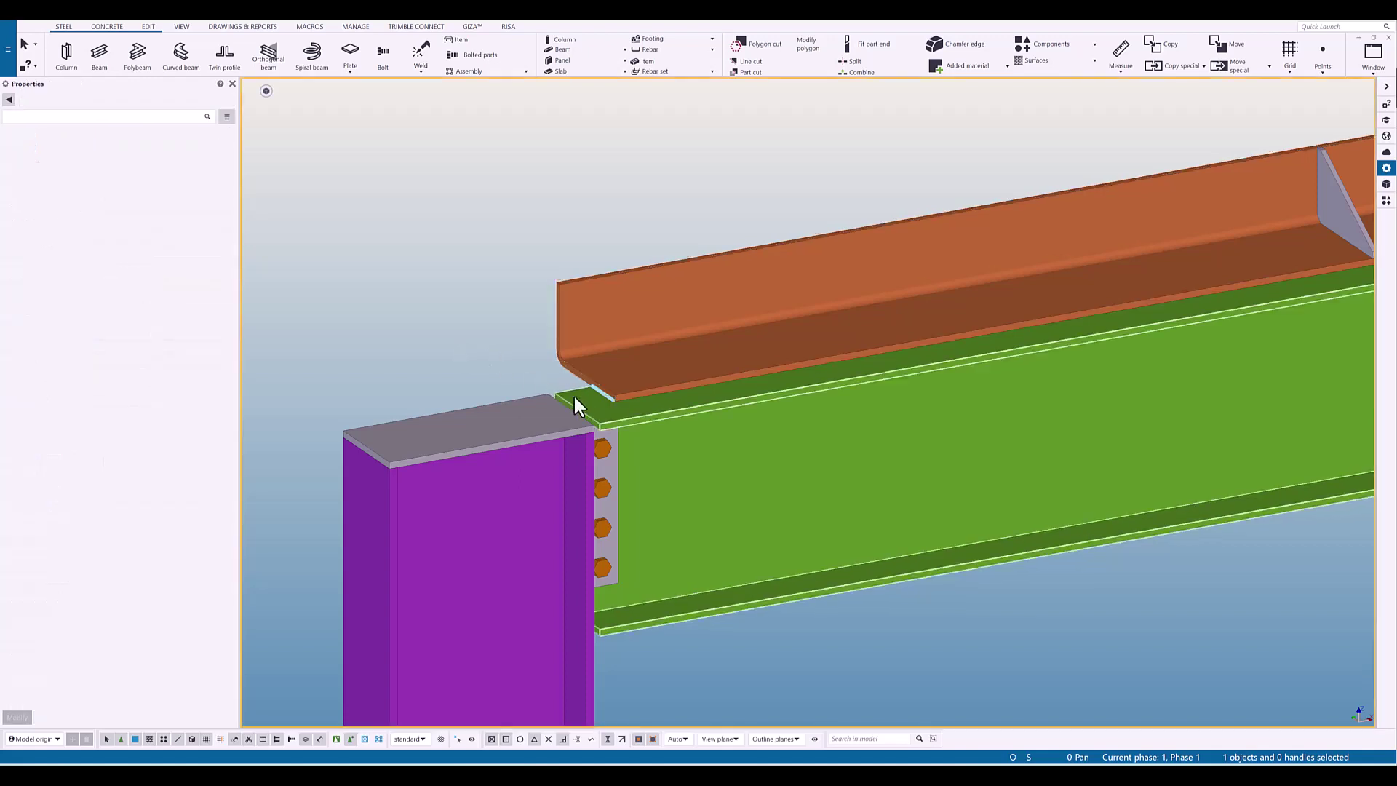
click(631, 400)
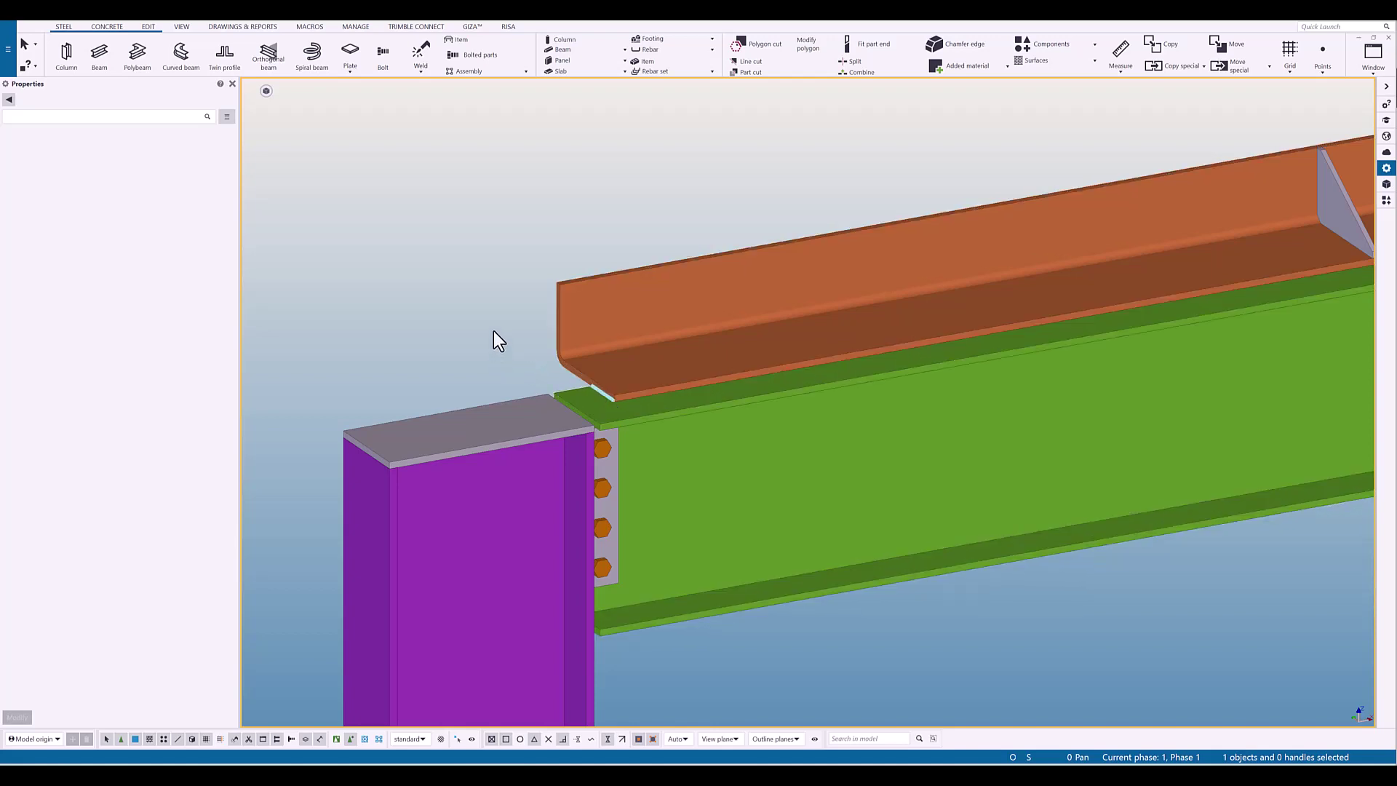
- Change the position of the weld between bent plate and beam to -y and apply it
click(602, 393)
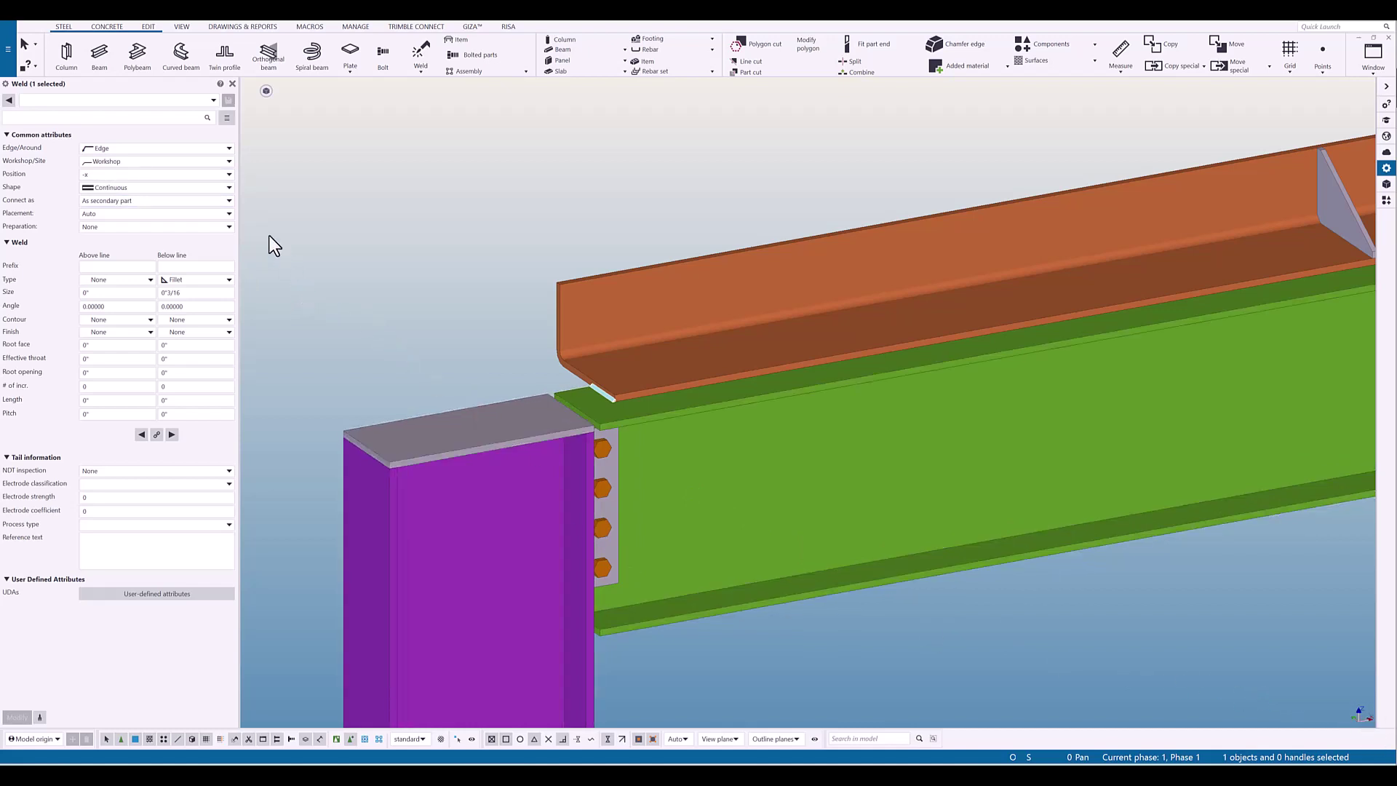
click(176, 176)
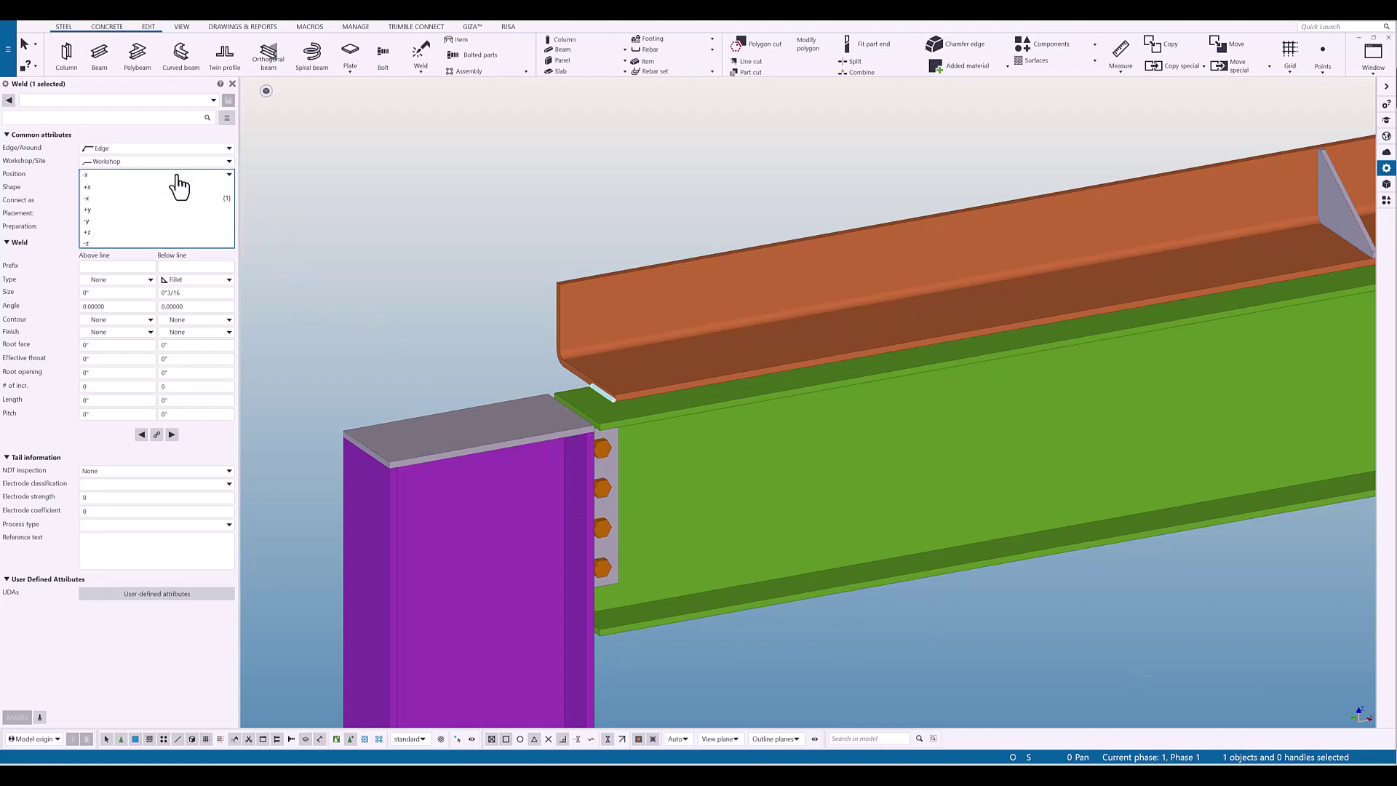
click(145, 220)
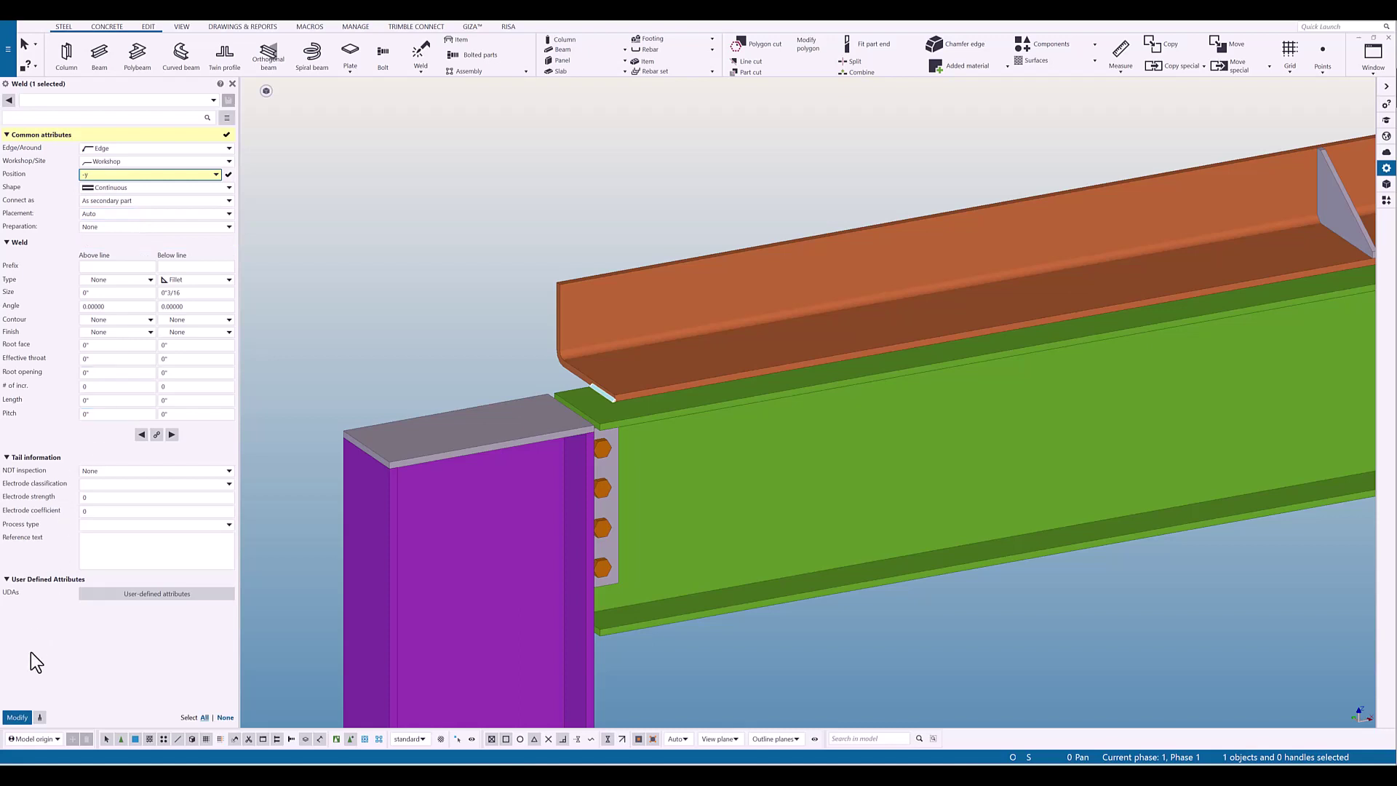
click(17, 718)
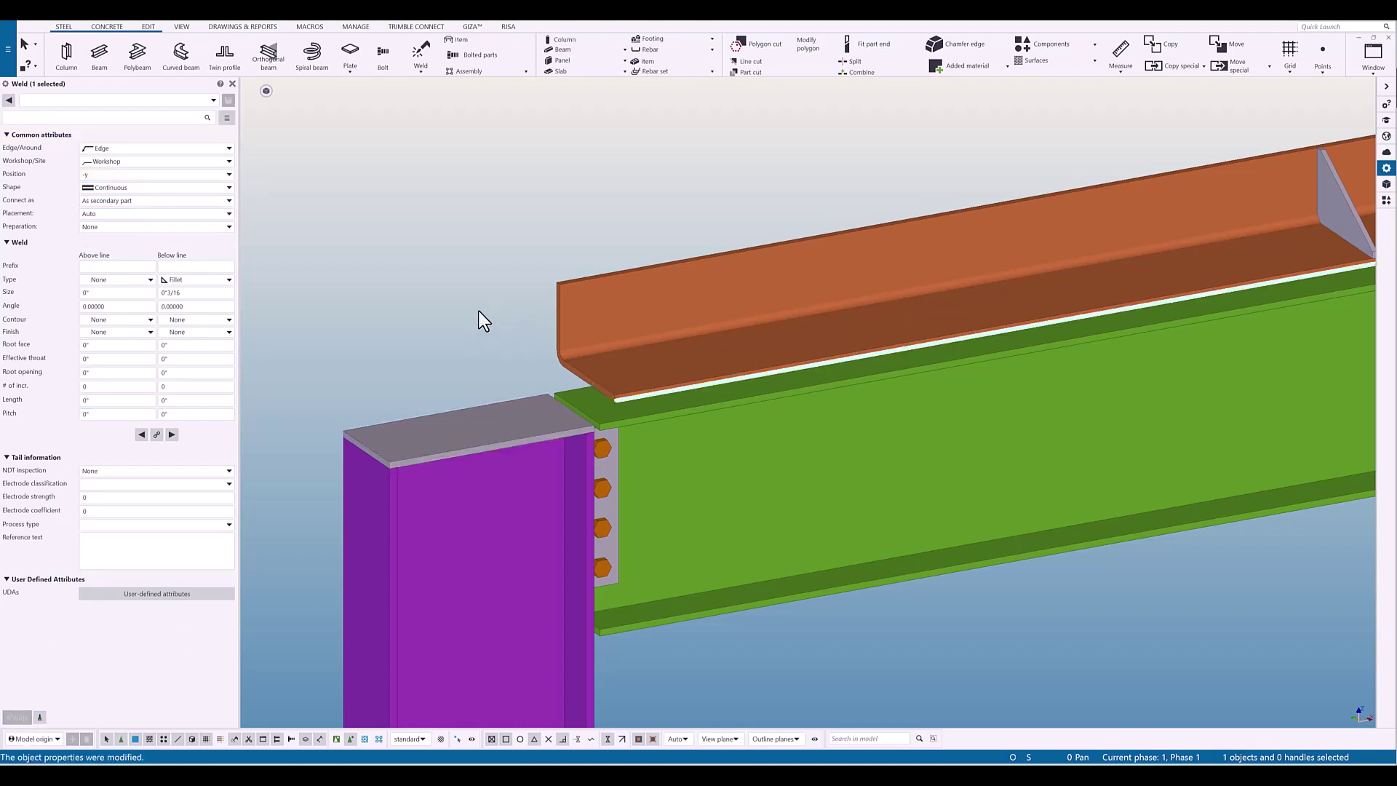
click(451, 310)
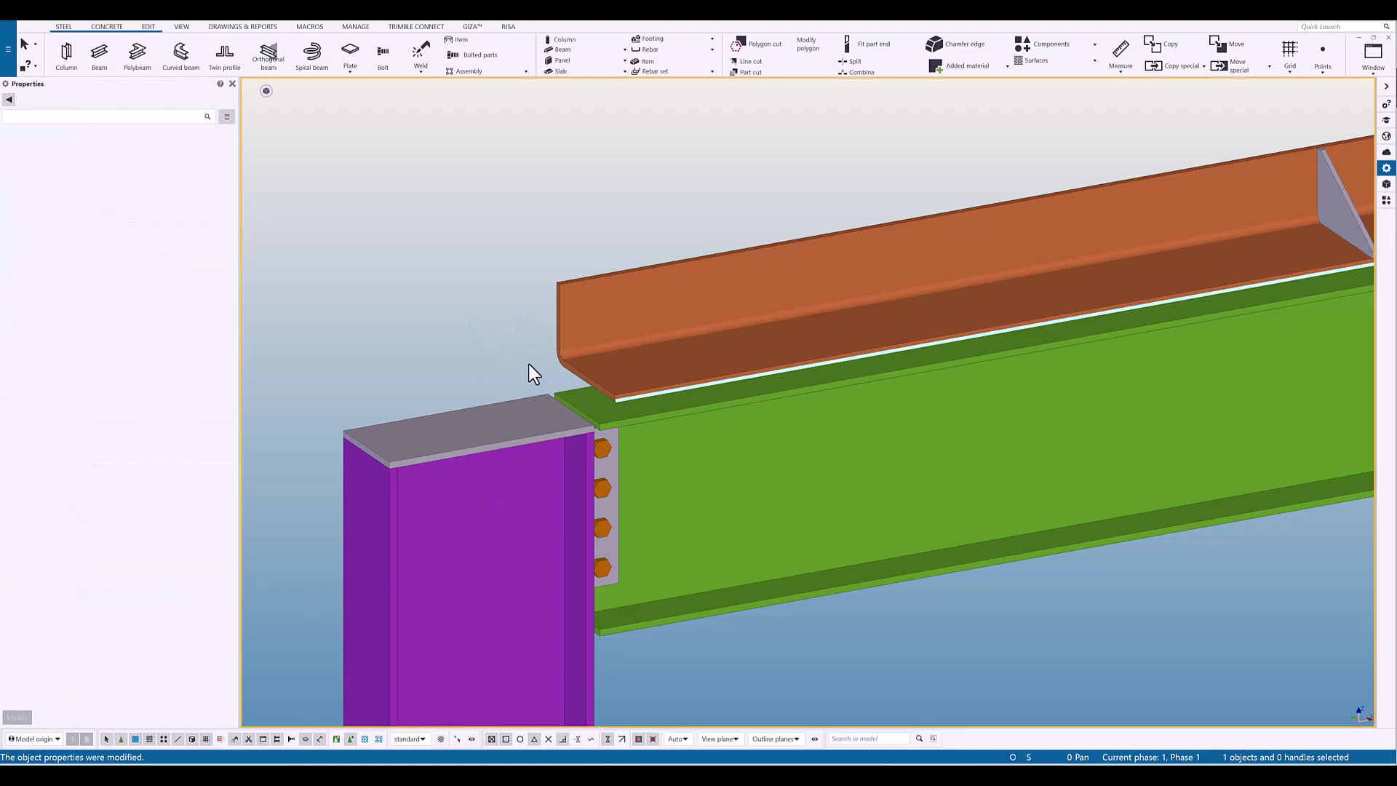
- Set the bent plate weld's above-line type to Fillet and its size to 1/4 both above and below the line
scroll(524, 360, up, 3)
scroll(482, 399, down, 3)
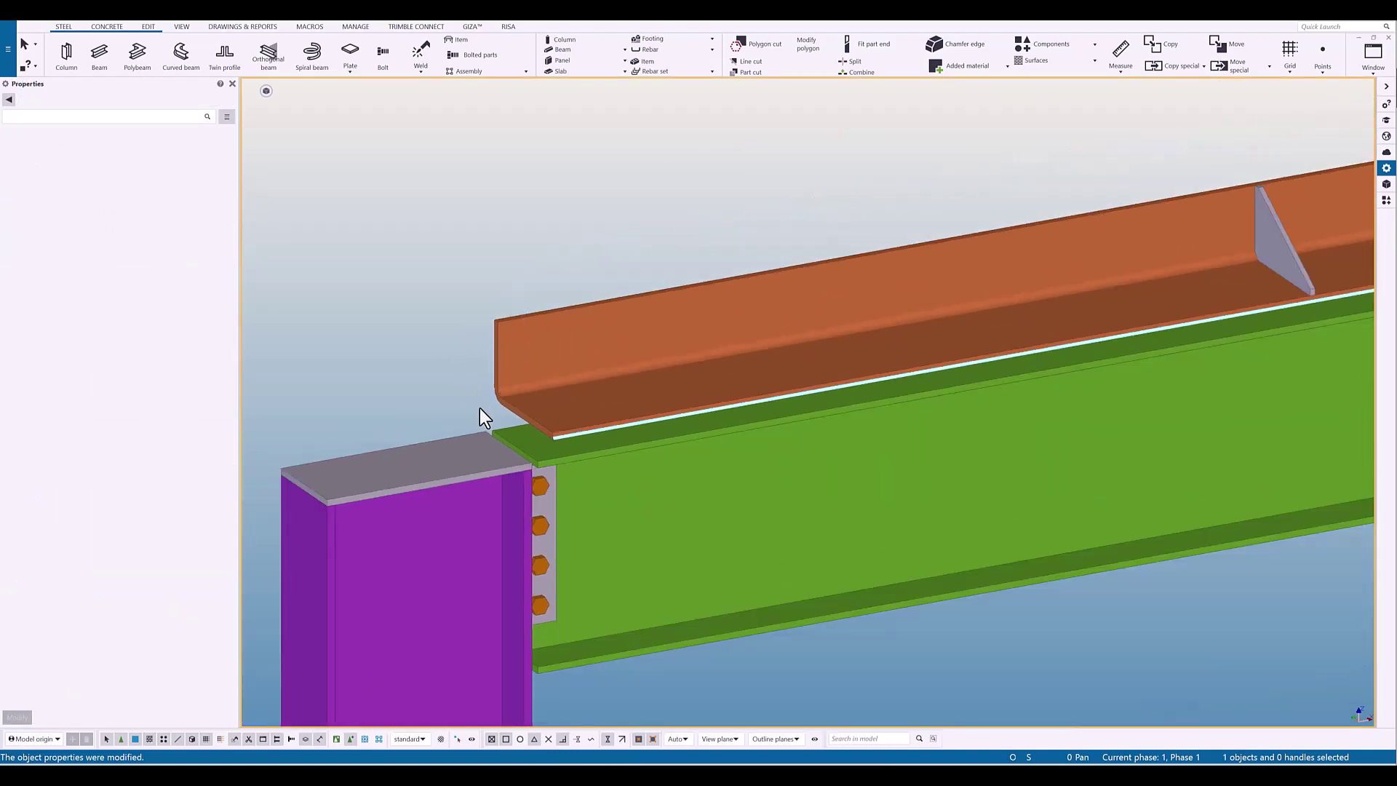
scroll(480, 411, up, 2)
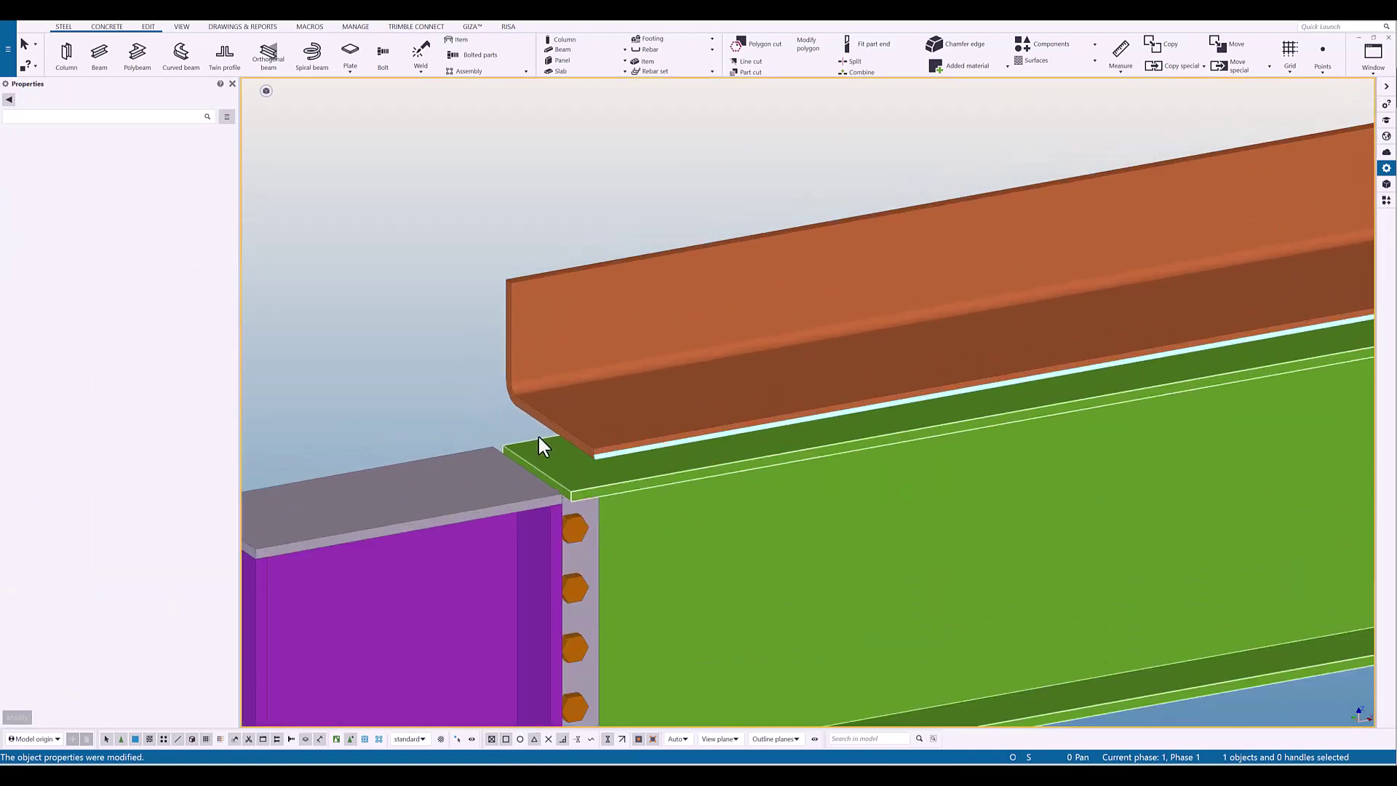
click(652, 455)
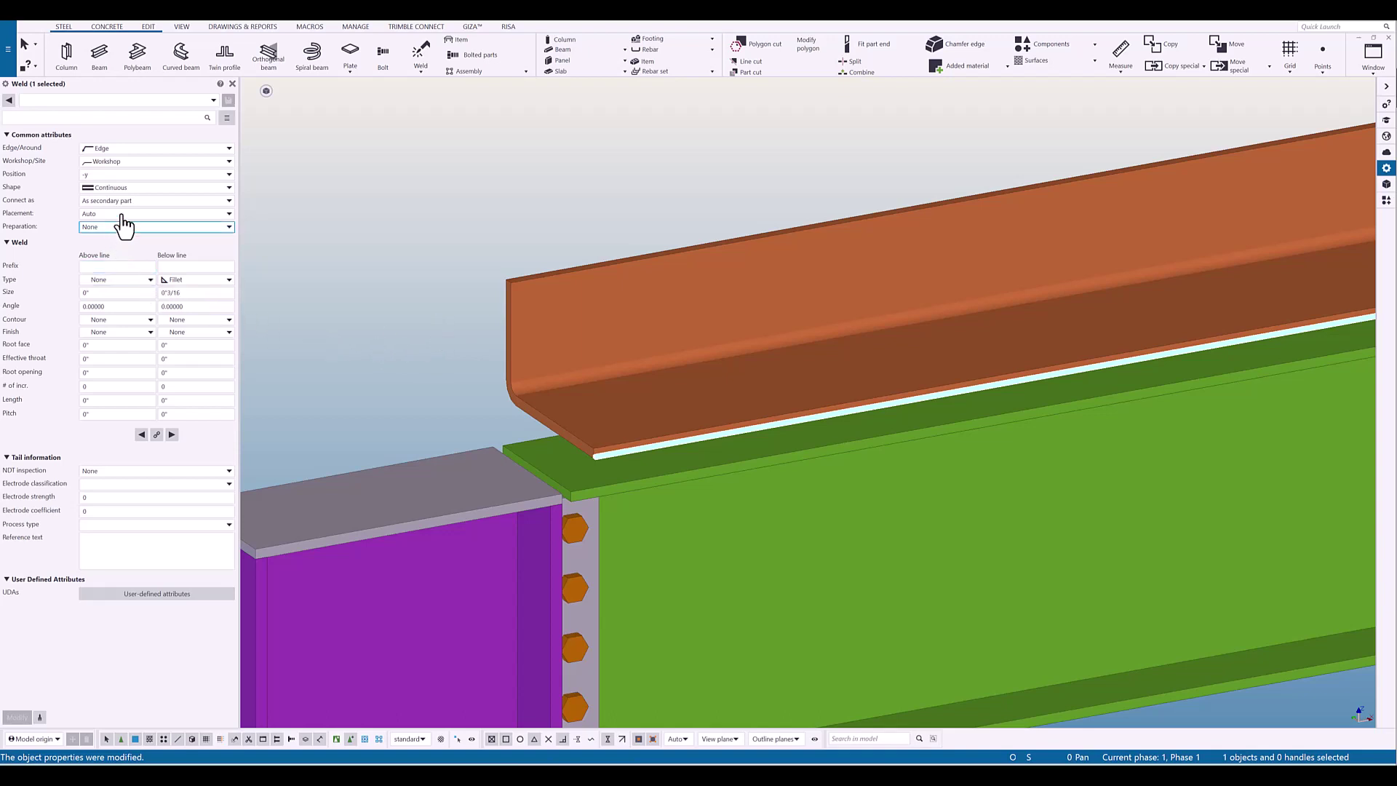
click(117, 267)
click(117, 280)
click(115, 305)
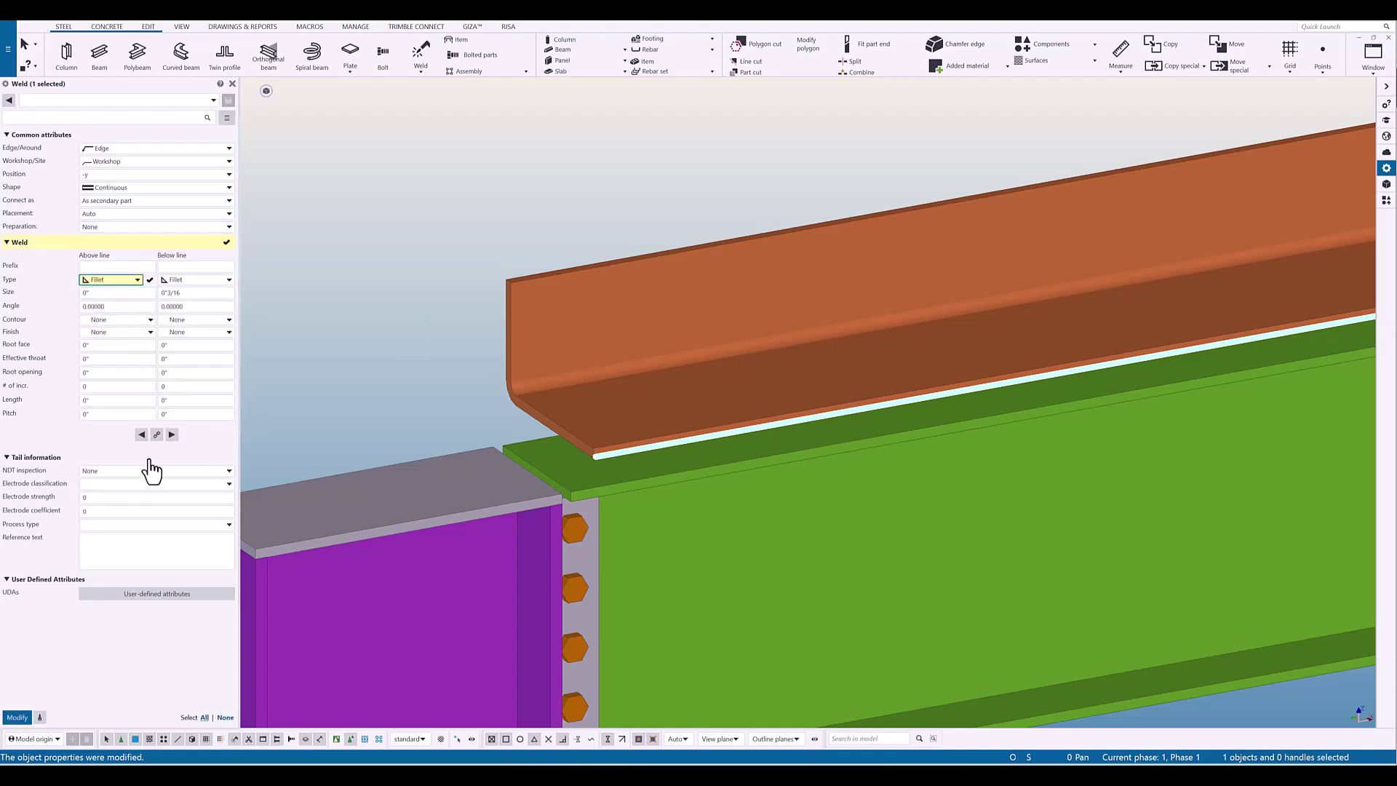
click(91, 292)
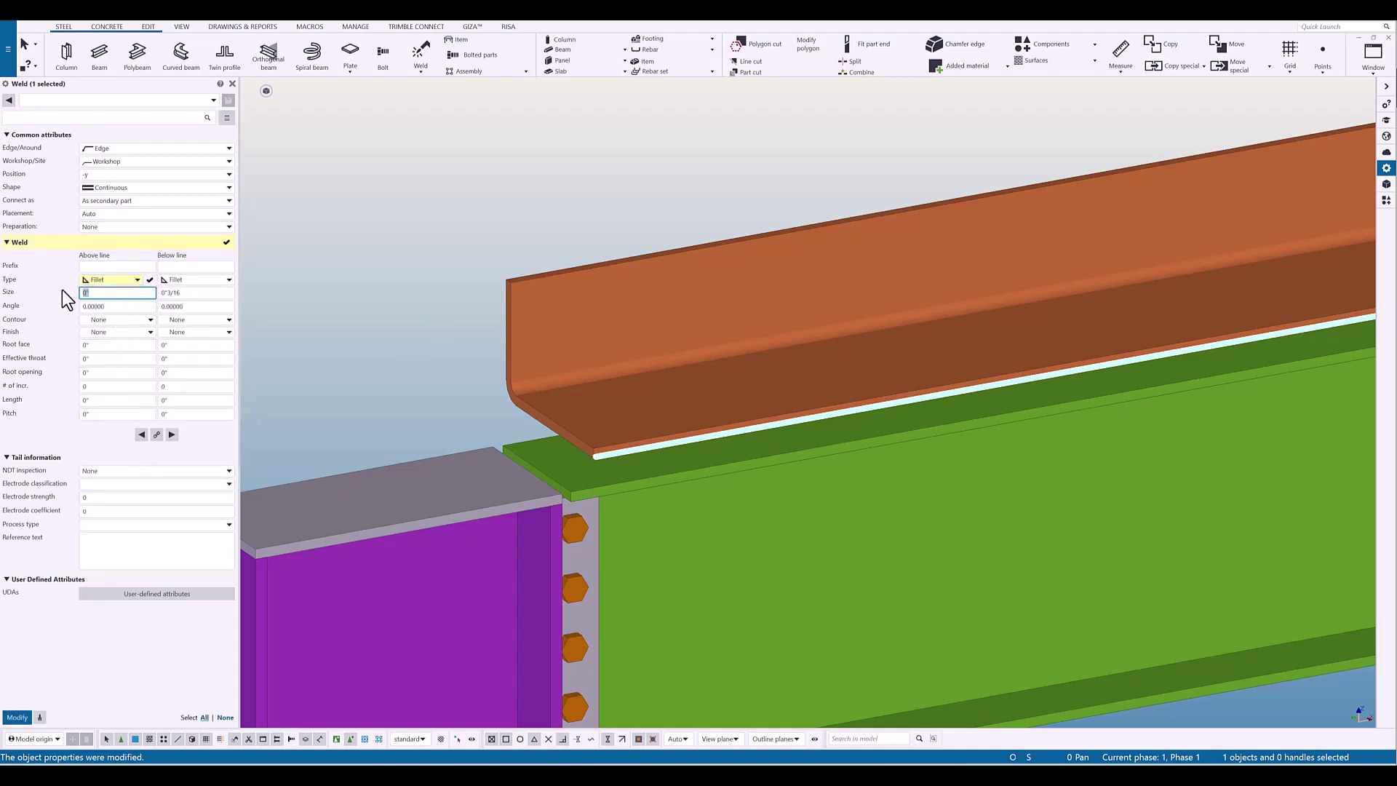
text(1/4)
click(178, 307)
click(218, 295)
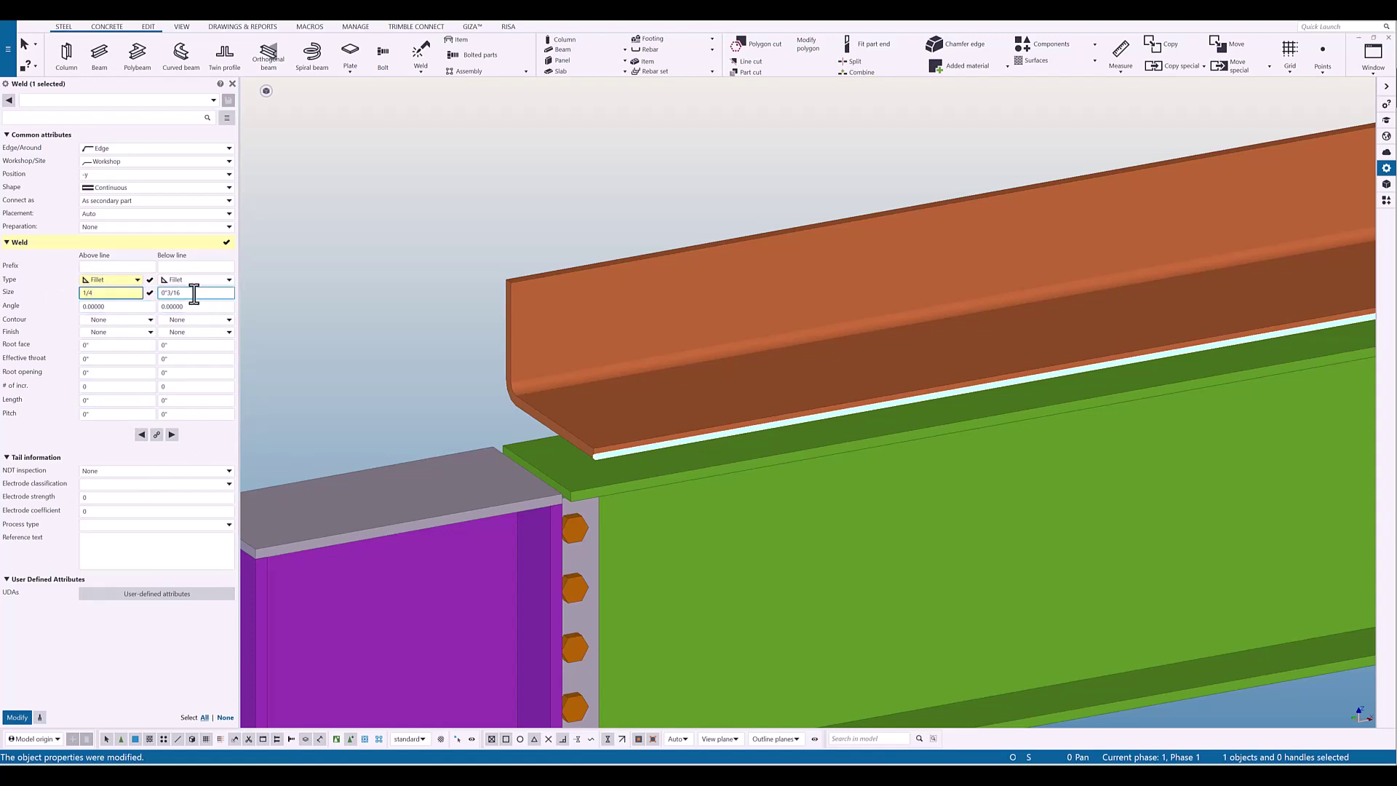
drag(194, 296, 124, 299)
text(1)
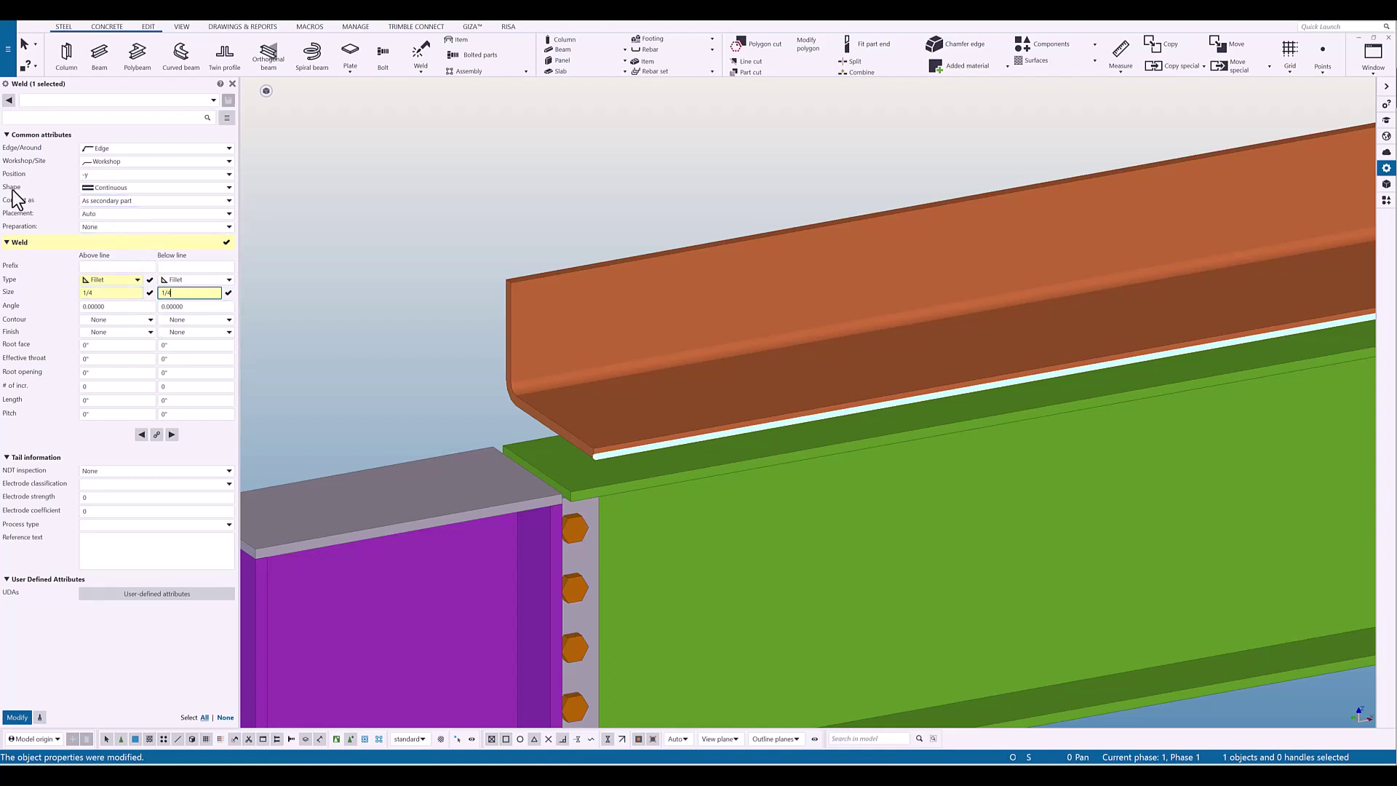
- Set the bent plate weld's shape to Chain Intermittent and its length to 2 both above and below the line
click(120, 189)
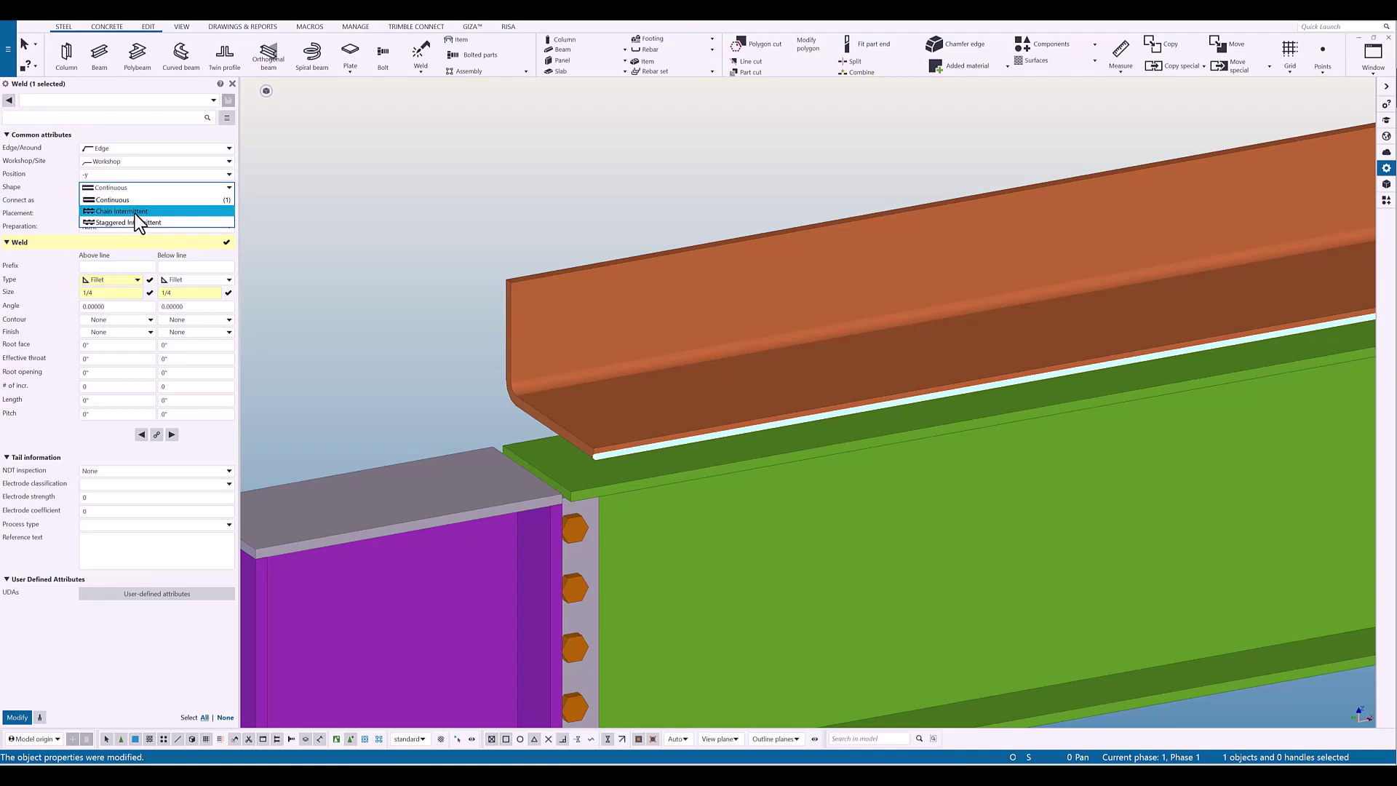
click(122, 211)
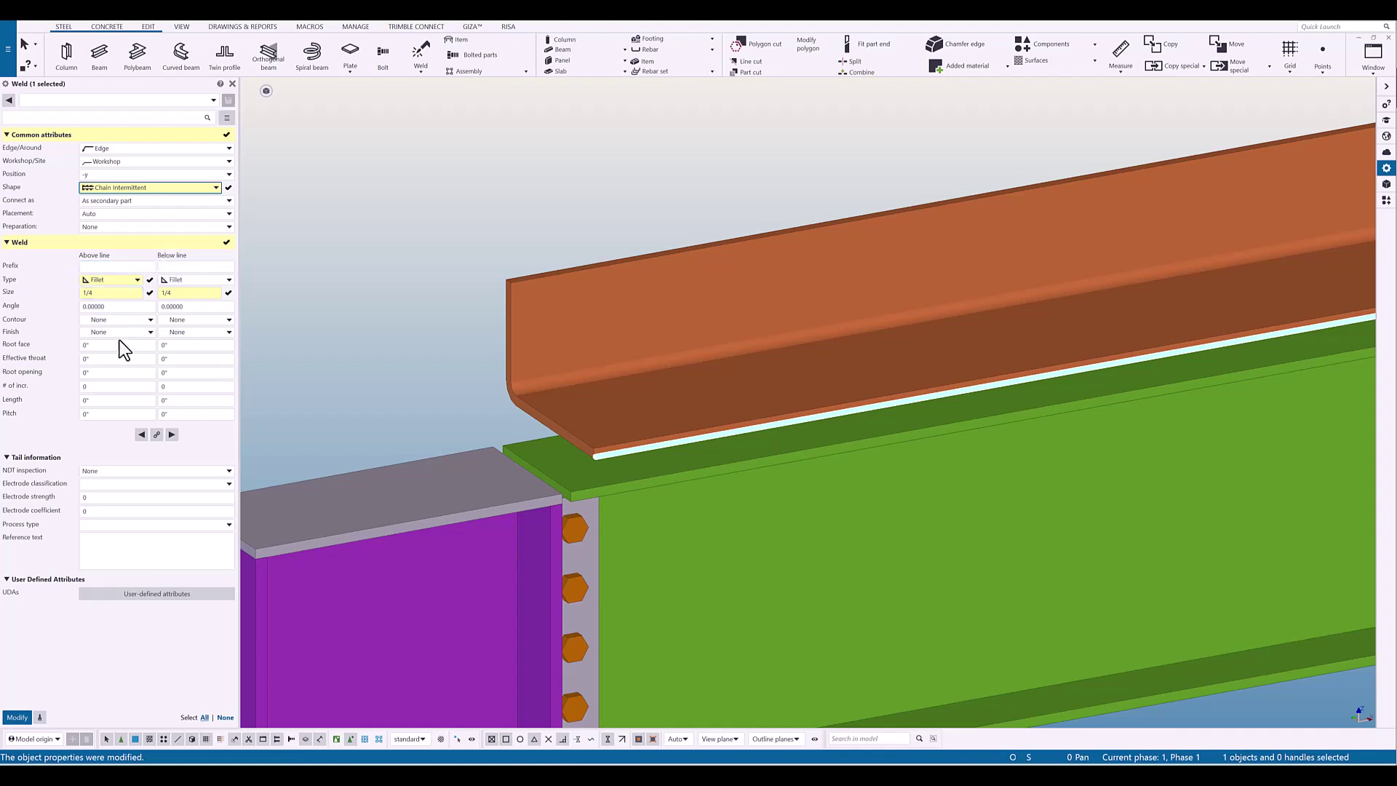
click(86, 401)
click(92, 402)
text(2)
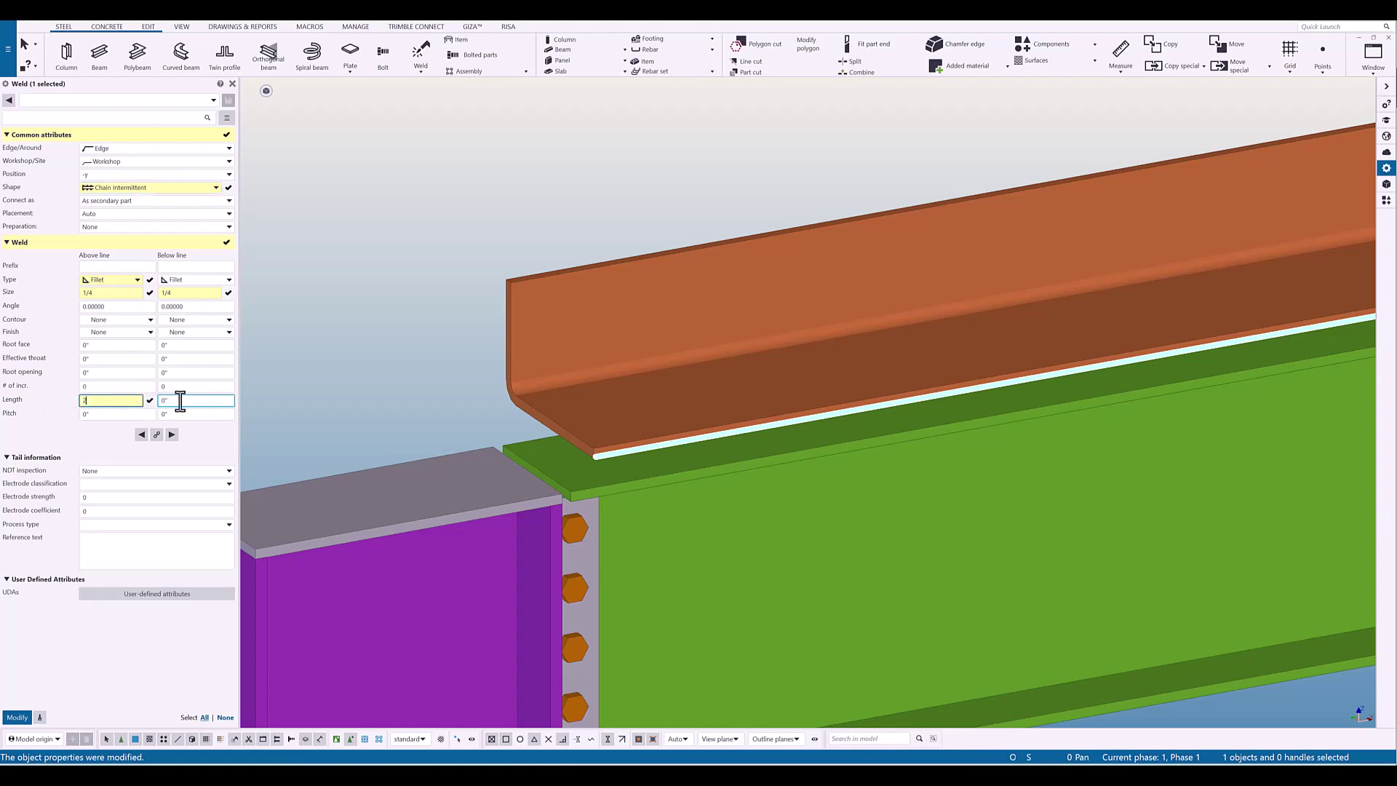
key(Tab)
text(2)
- Set the bent plate weld's pitch to 12 above and below the line and apply the changes
click(100, 414)
text(12)
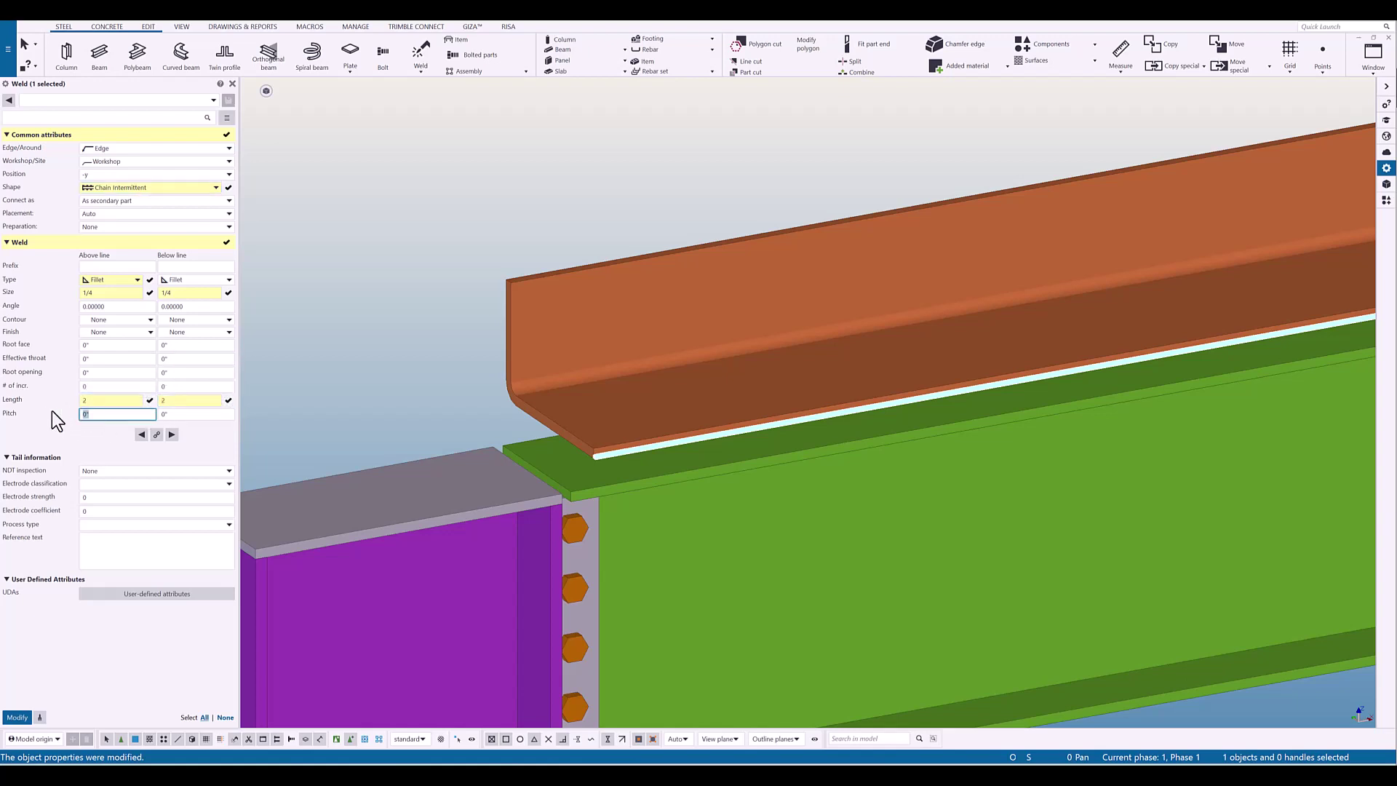
click(194, 415)
text(12)
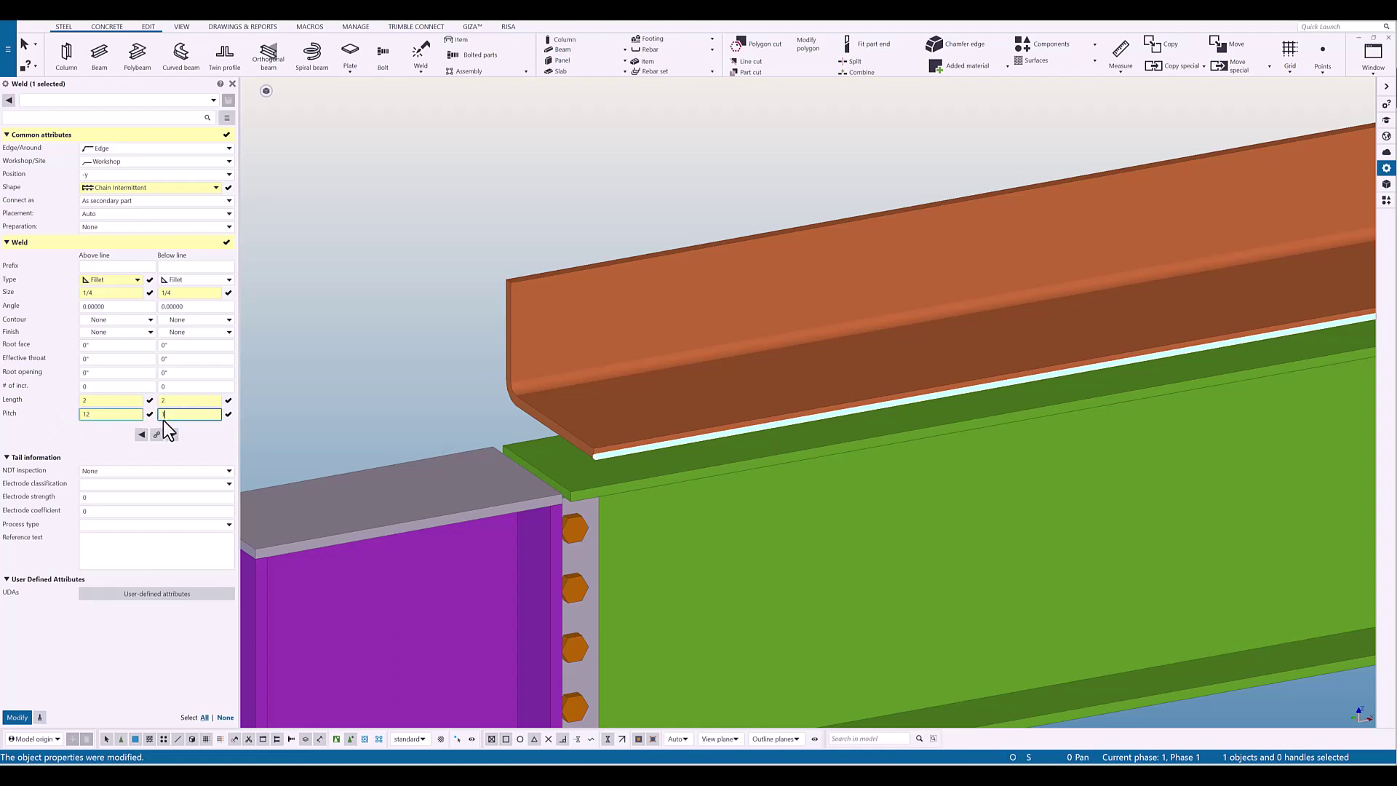
click(20, 719)
middle_drag(780, 453, 767, 473)
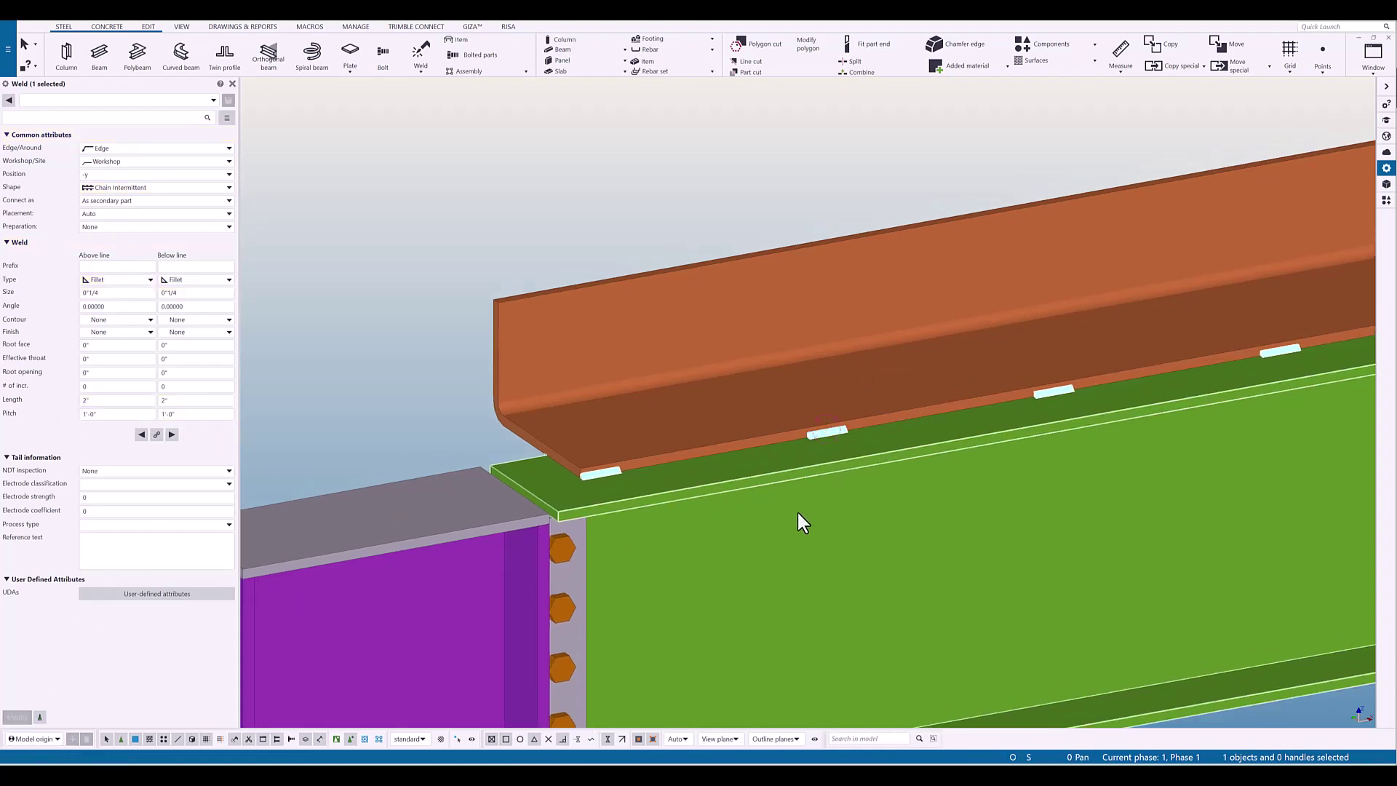
- Examine the intermittent weld along the bent plate and the cap plate on top of the adjoining purple column
ctrl+middle_drag(799, 517, 914, 499)
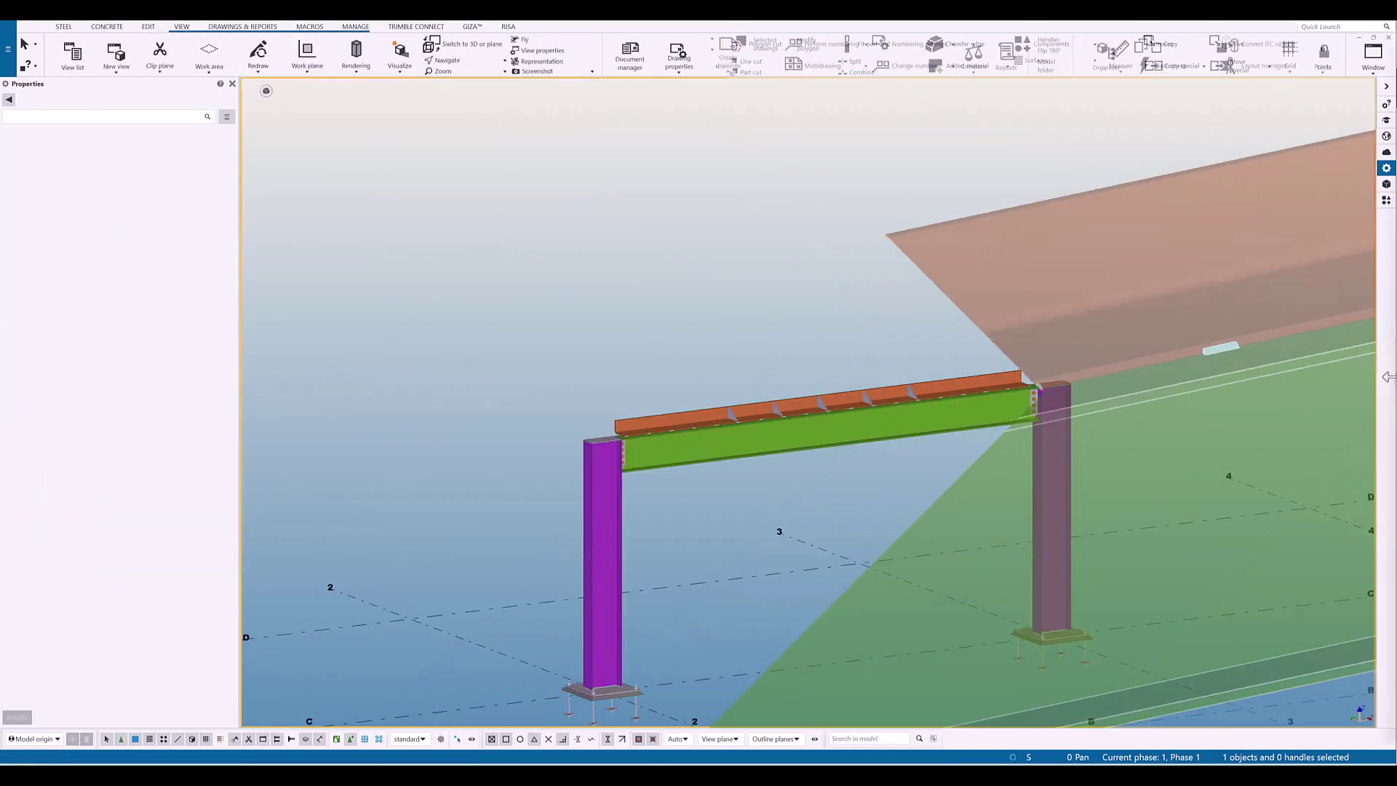
scroll(605, 453, up, 10)
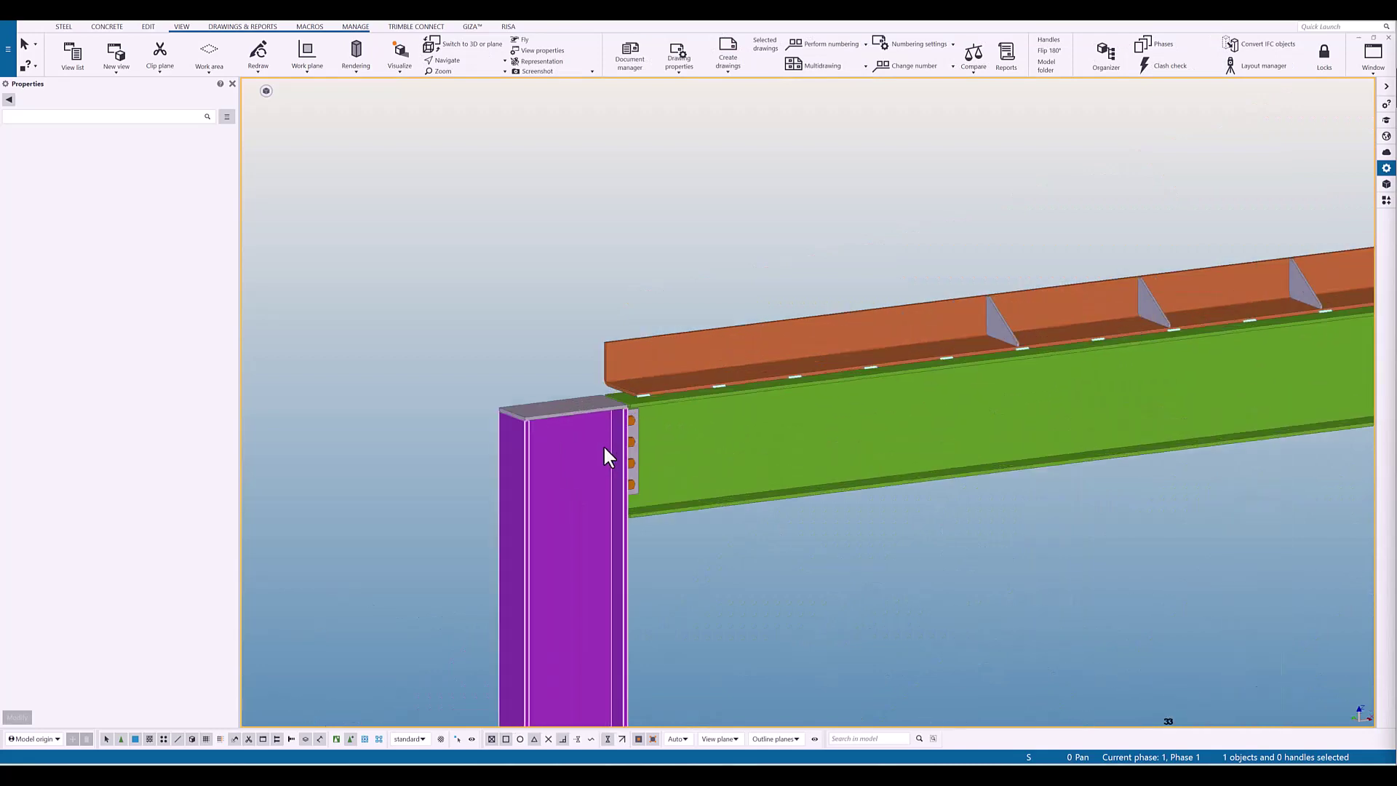
ctrl+middle_drag(640, 425, 769, 496)
scroll(659, 571, down, 2)
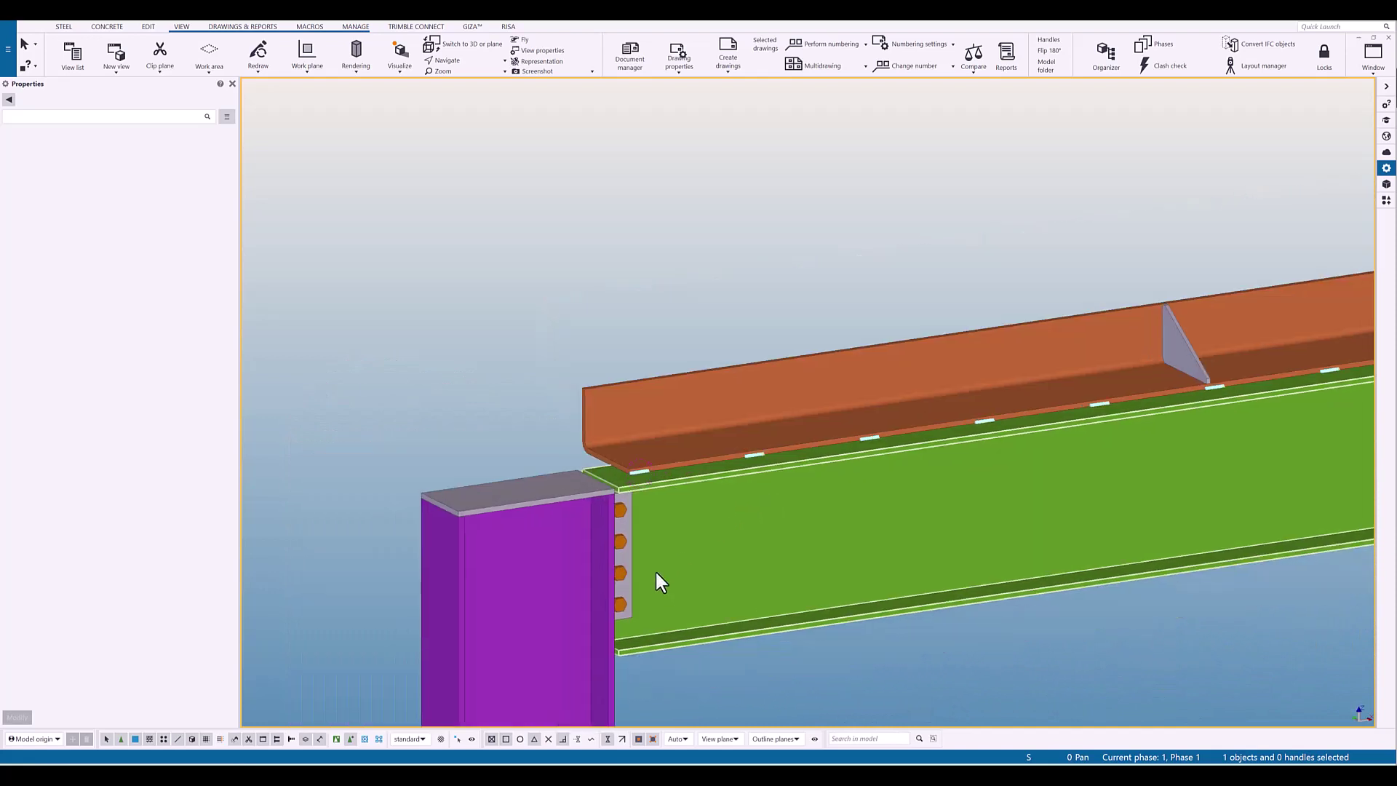
middle_drag(659, 571, 752, 363)
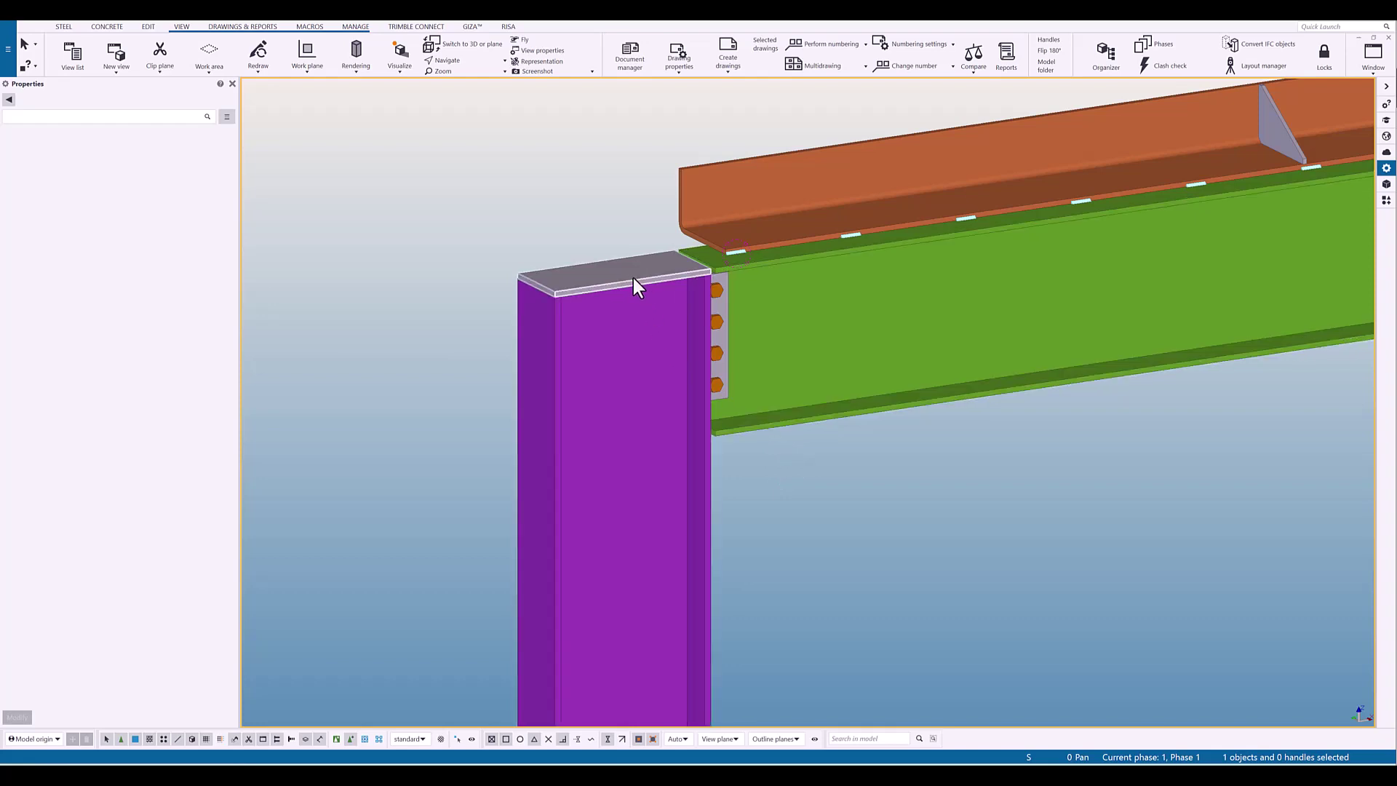
click(597, 278)
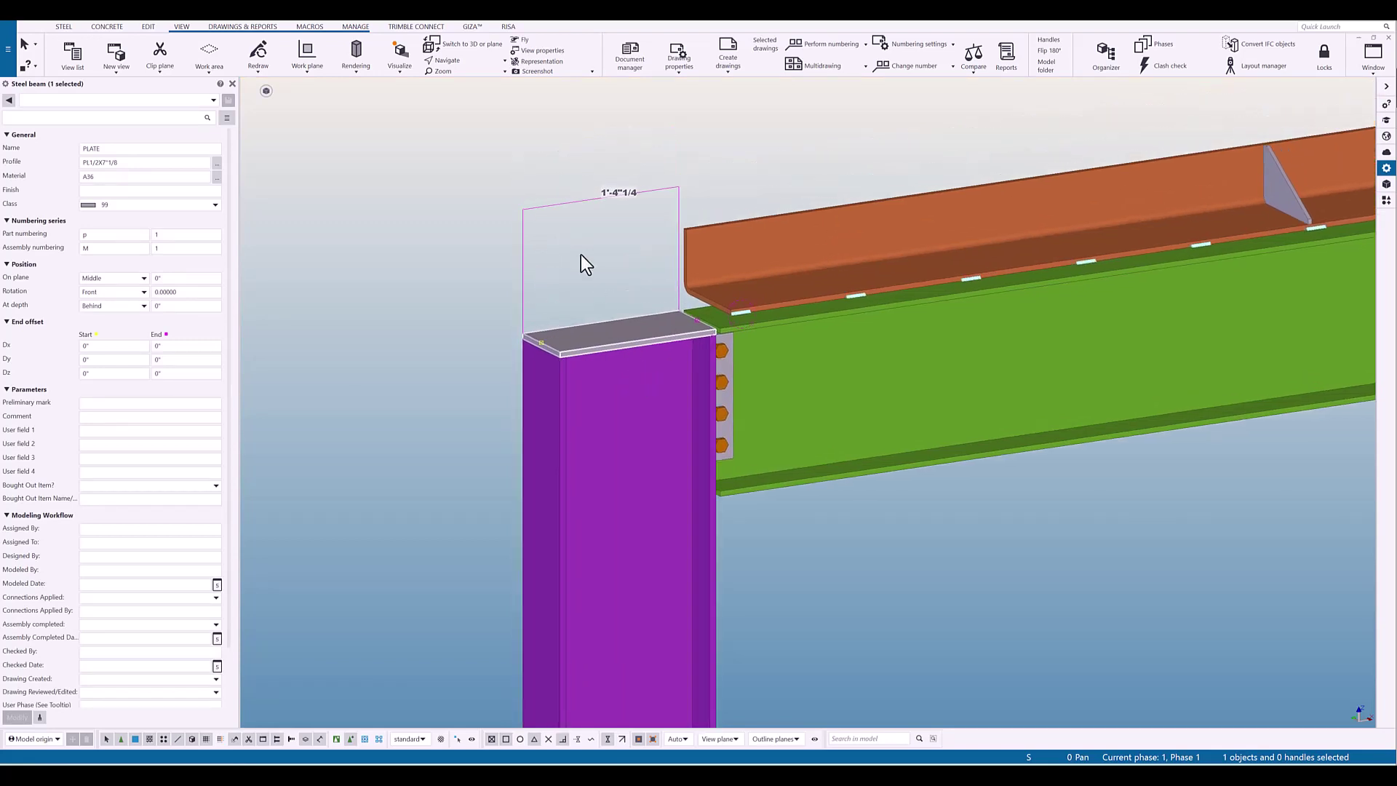
click(581, 255)
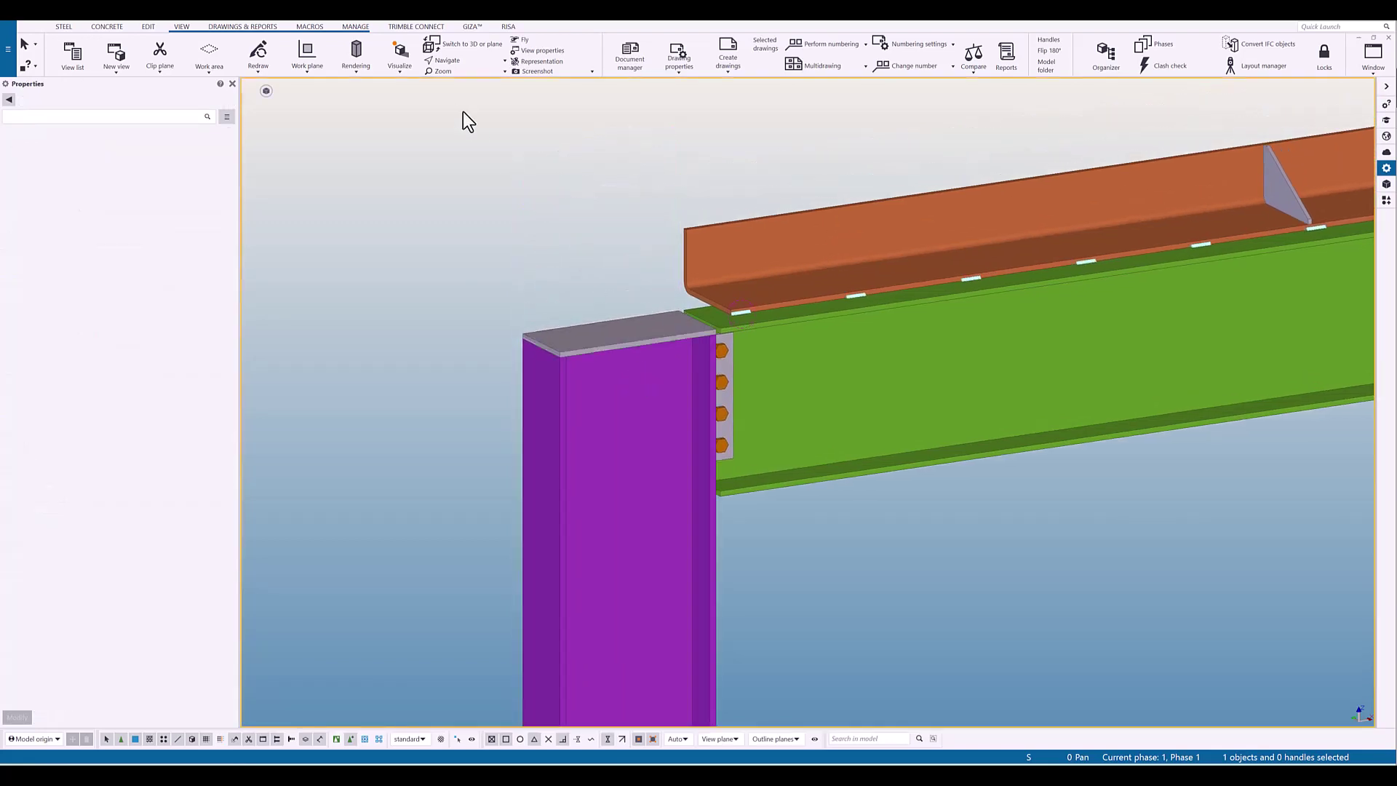
- Start a polygon weld with the purple column as the part to weld to and its cap plate as the welded part
click(64, 27)
click(422, 71)
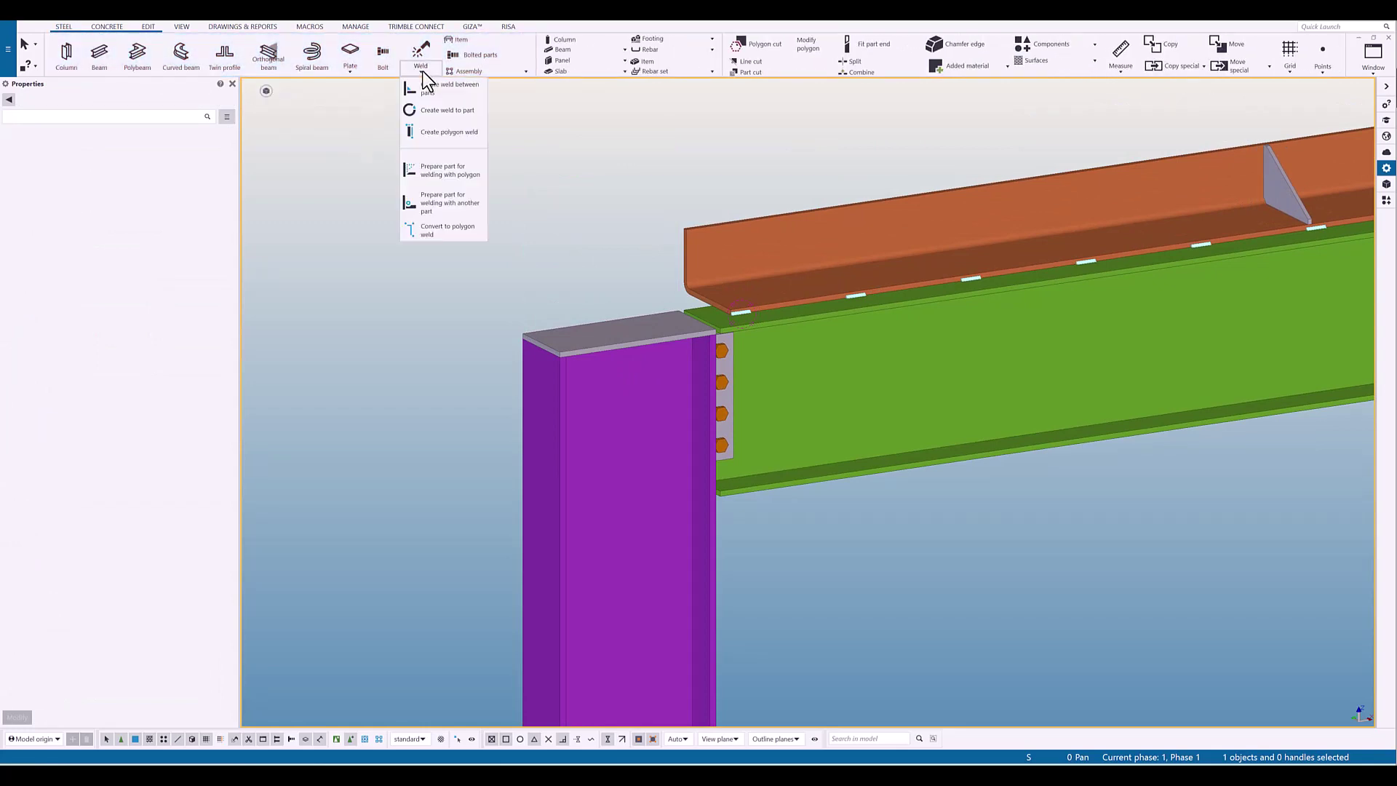
click(435, 134)
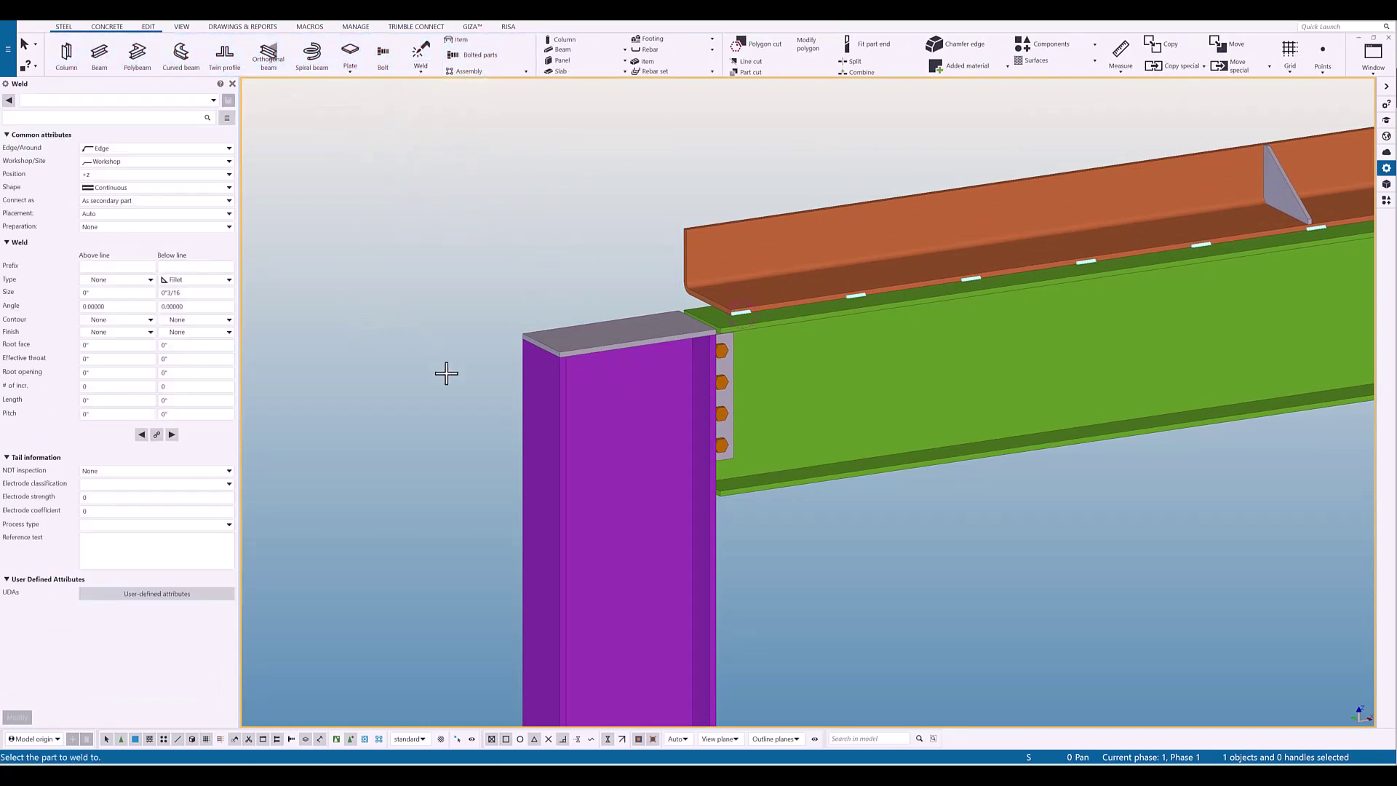
ctrl+middle_drag(577, 602, 568, 509)
scroll(692, 328, up, 5)
middle_drag(687, 286, 711, 427)
click(719, 427)
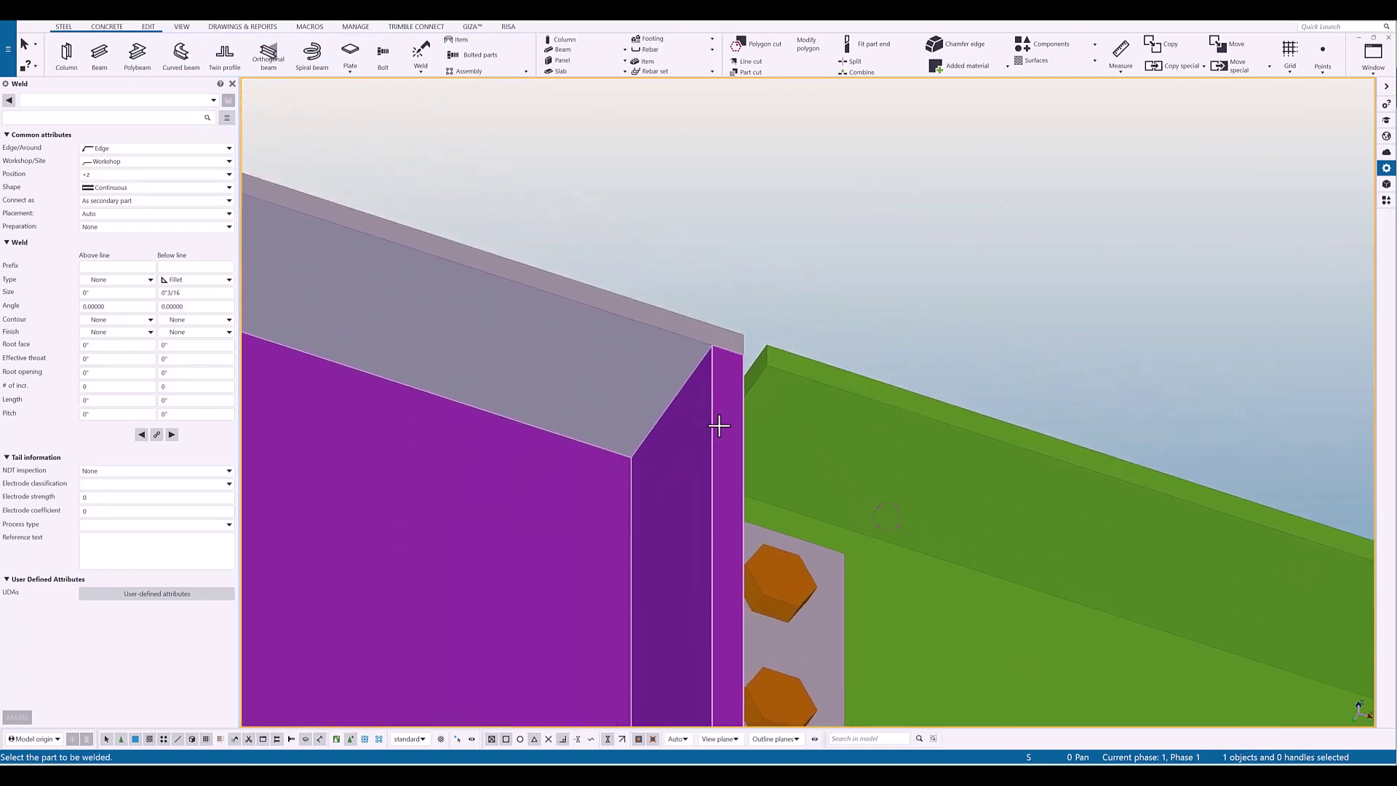
click(619, 332)
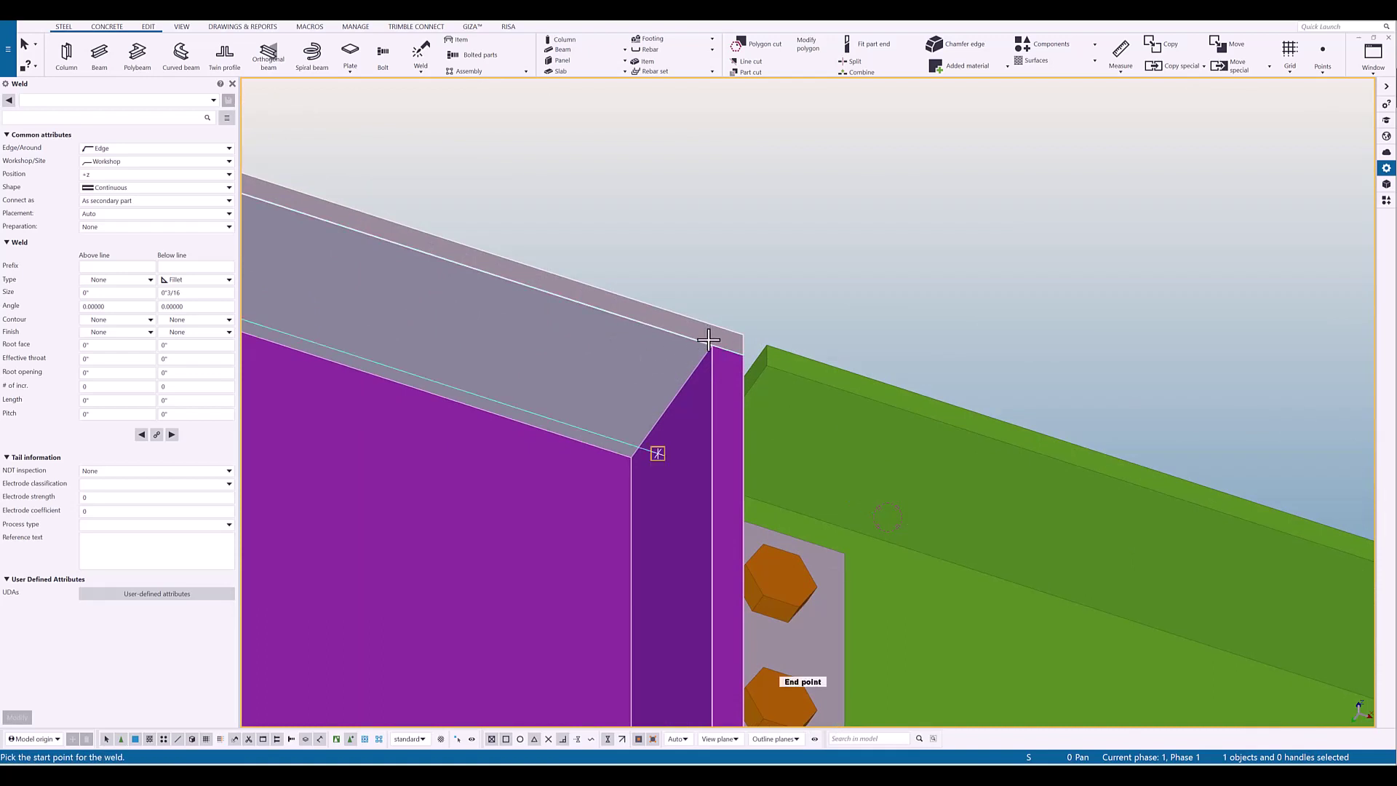
- Make the parts transparent and create the polygon weld through the inner flange and web corners on one side of the column's top
key(ctrl+2)
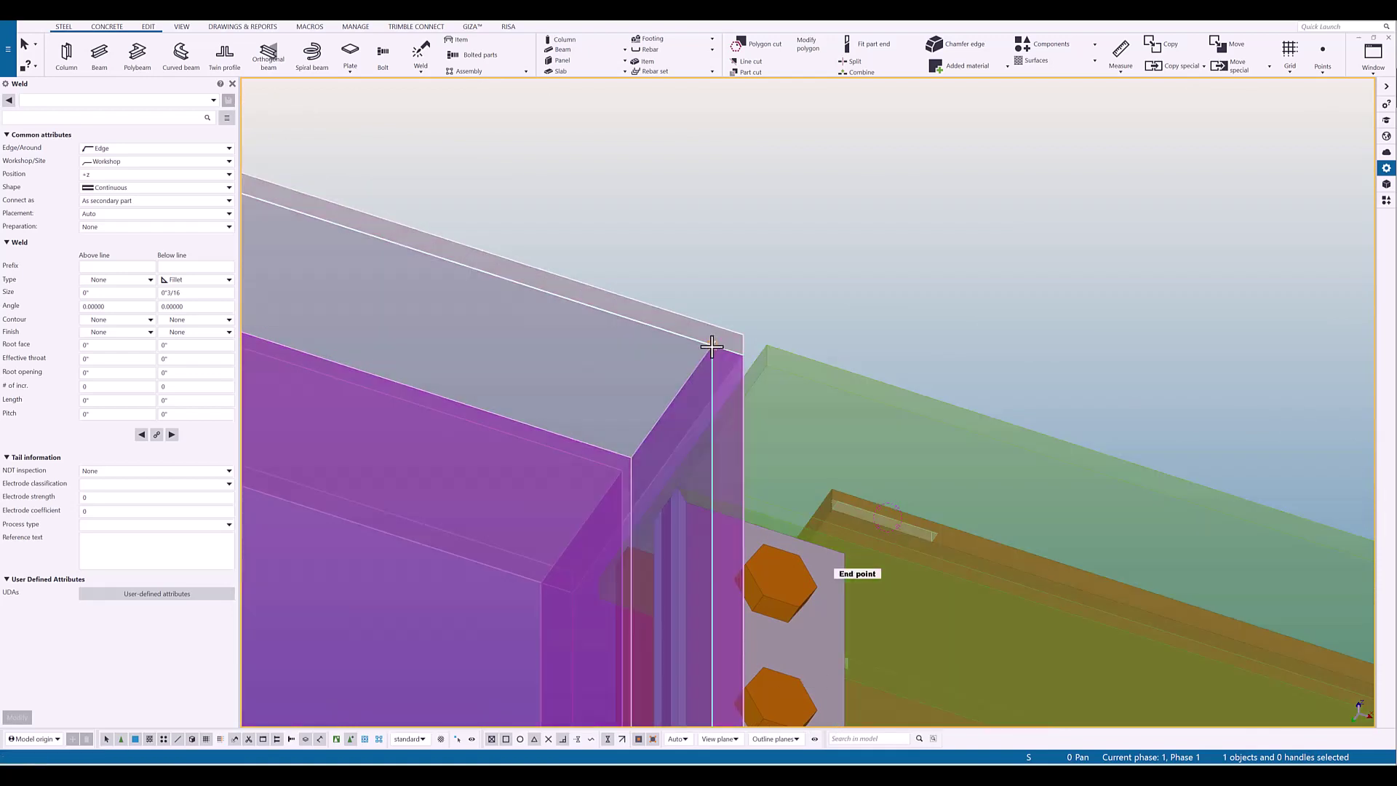
click(712, 347)
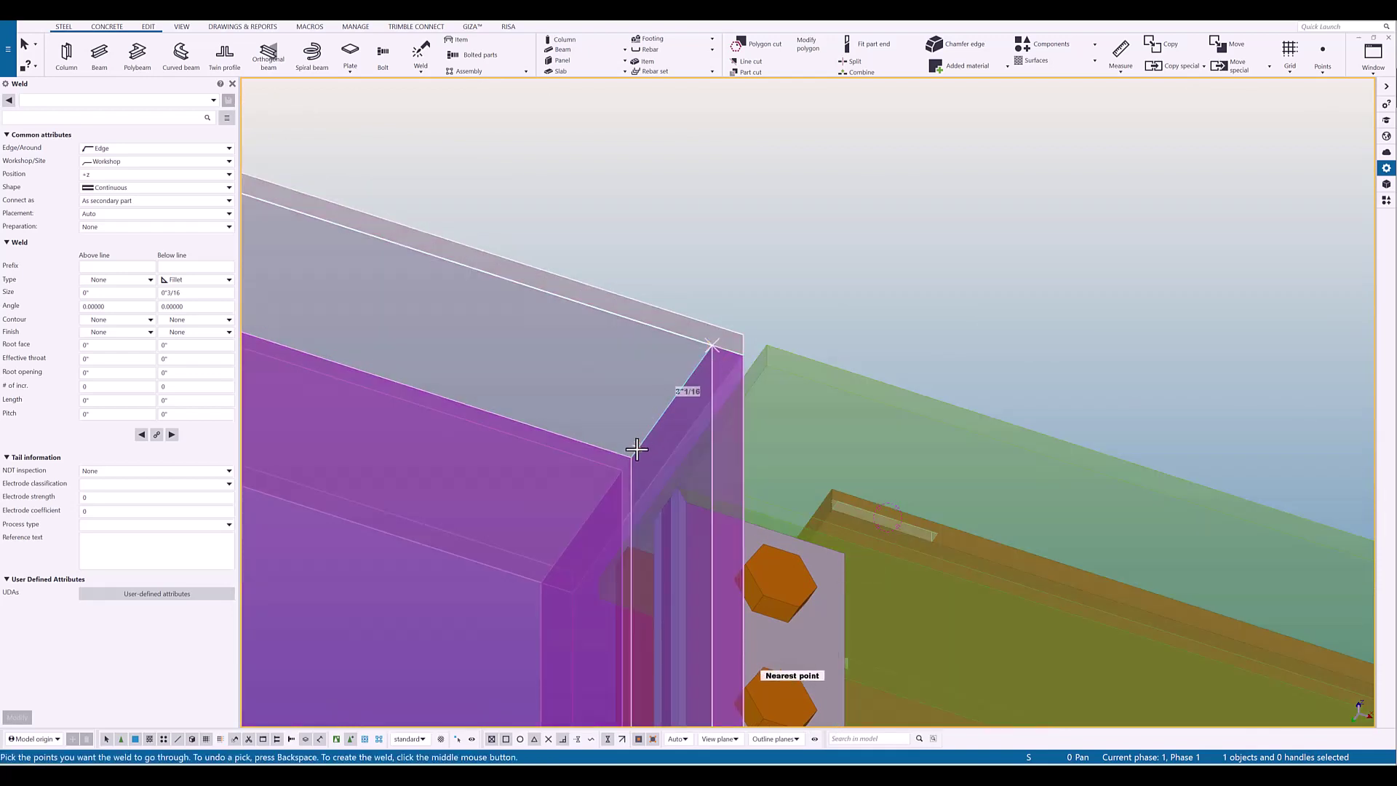
scroll(603, 472, down, 4)
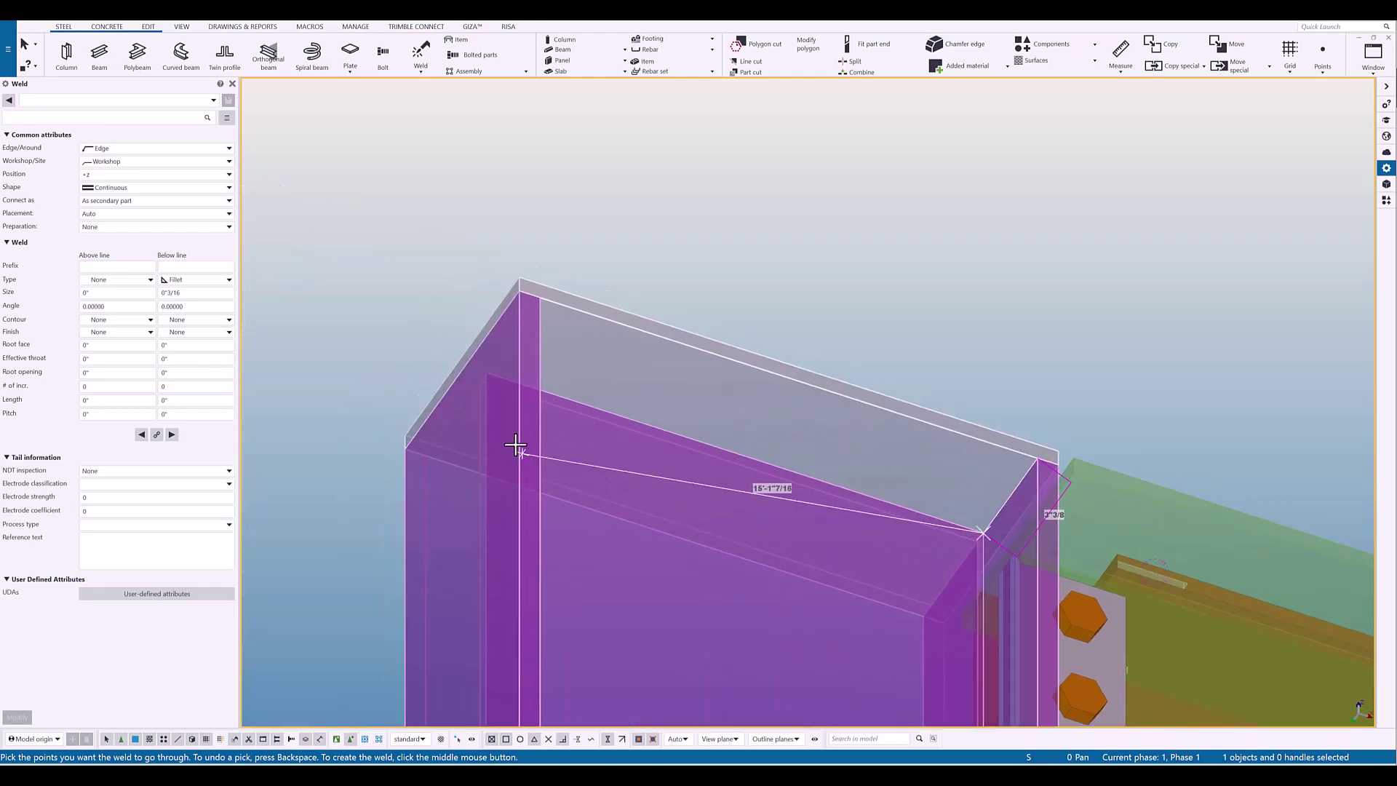
scroll(468, 342, up, 5)
click(458, 335)
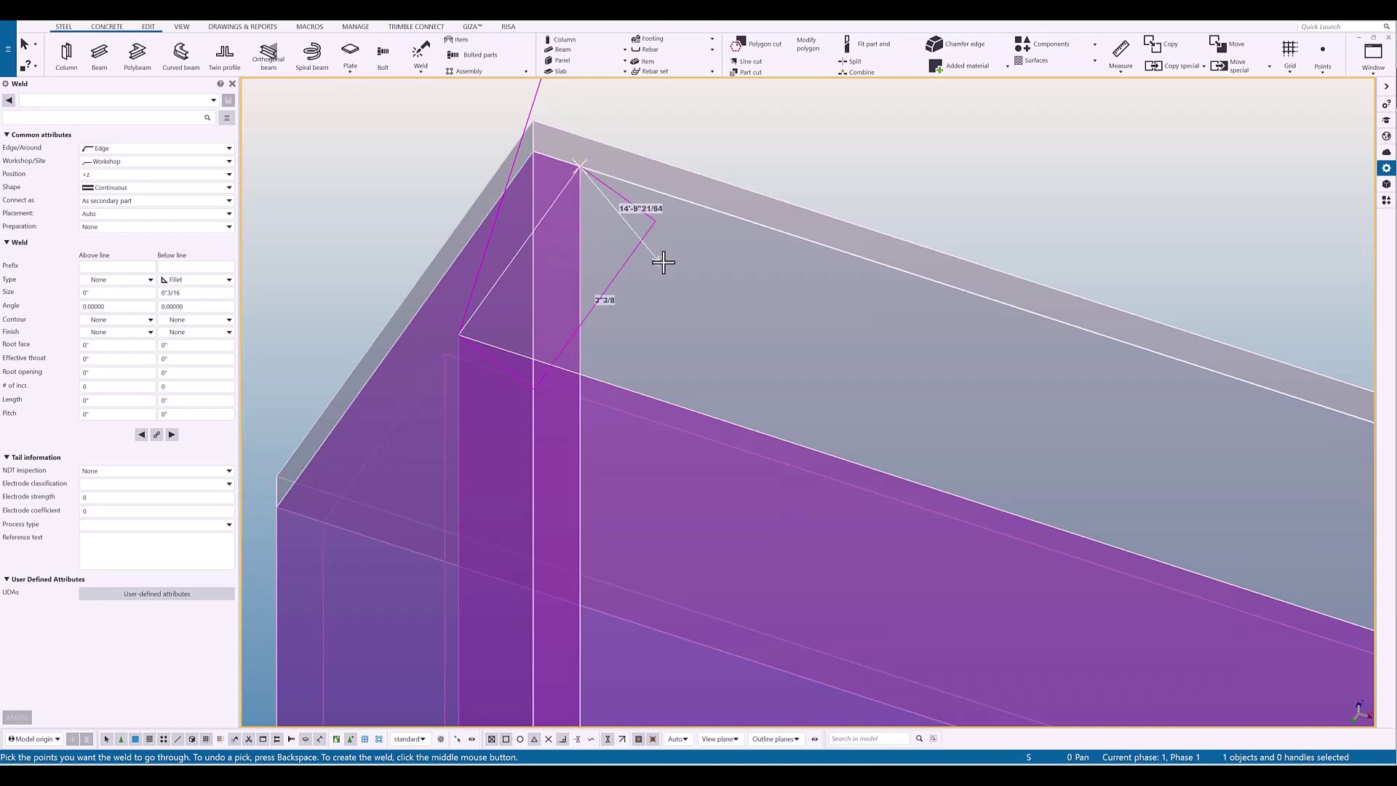
middle_click(719, 136)
- Inspect the new polygon weld under the cap plate and its properties from several angles
scroll(774, 172, down, 4)
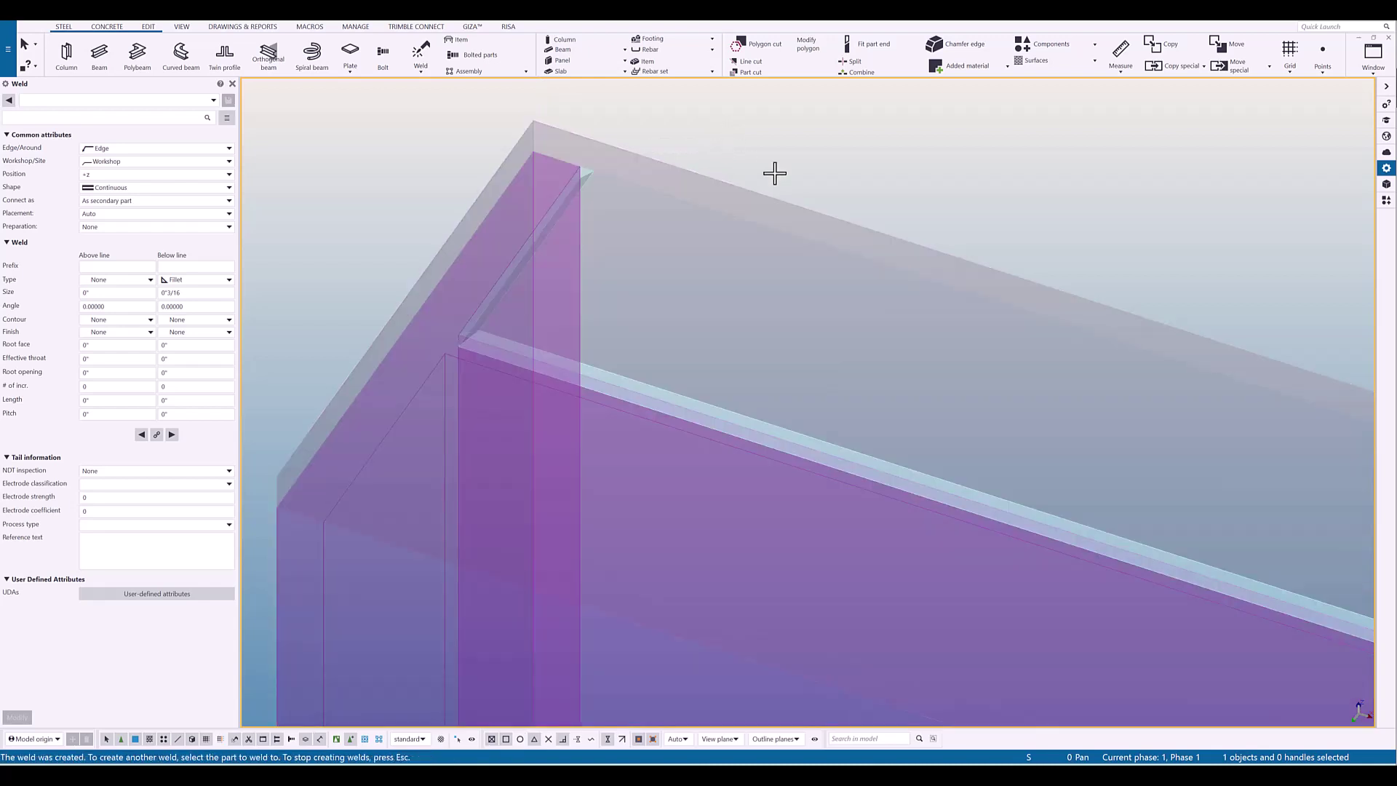
scroll(637, 250, up, 3)
scroll(836, 361, up, 3)
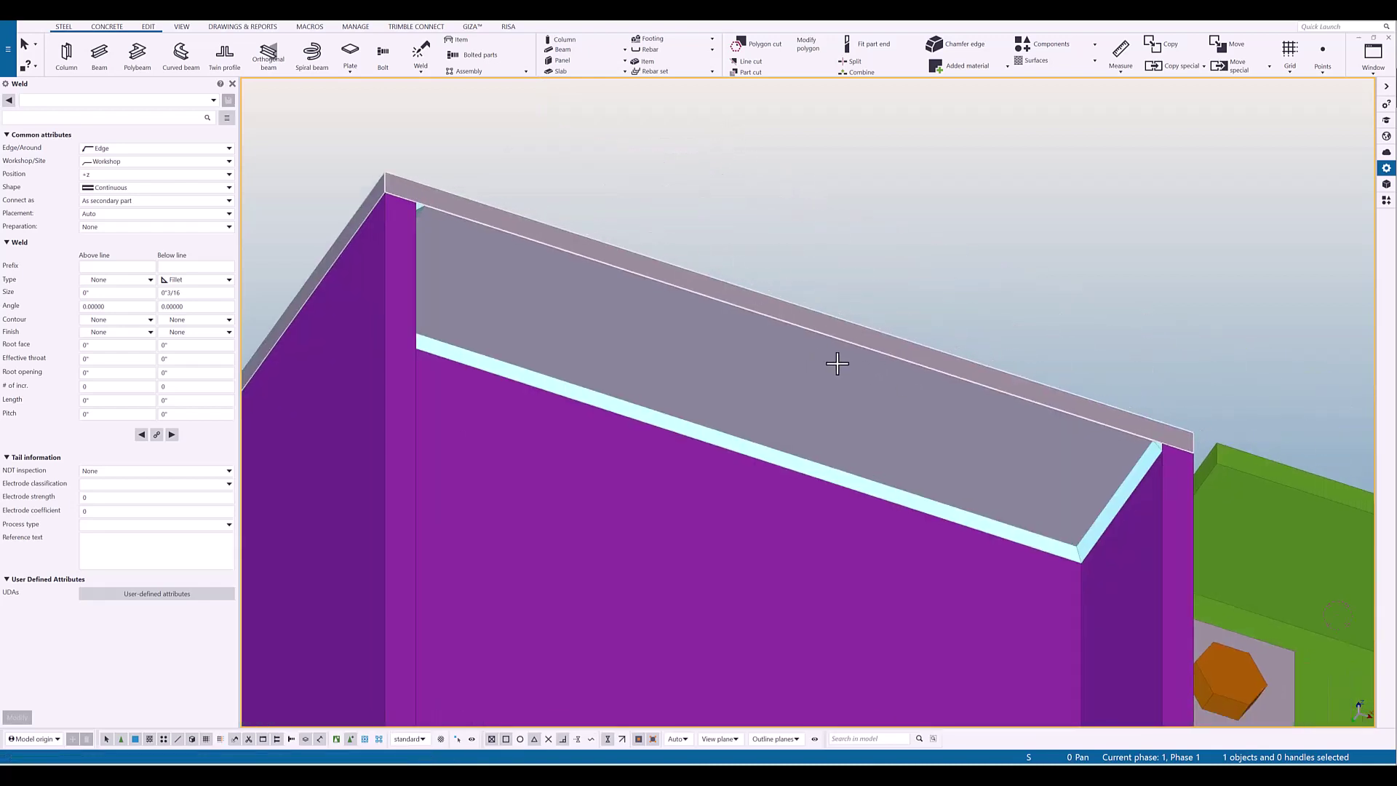
click(968, 519)
scroll(965, 513, down, 5)
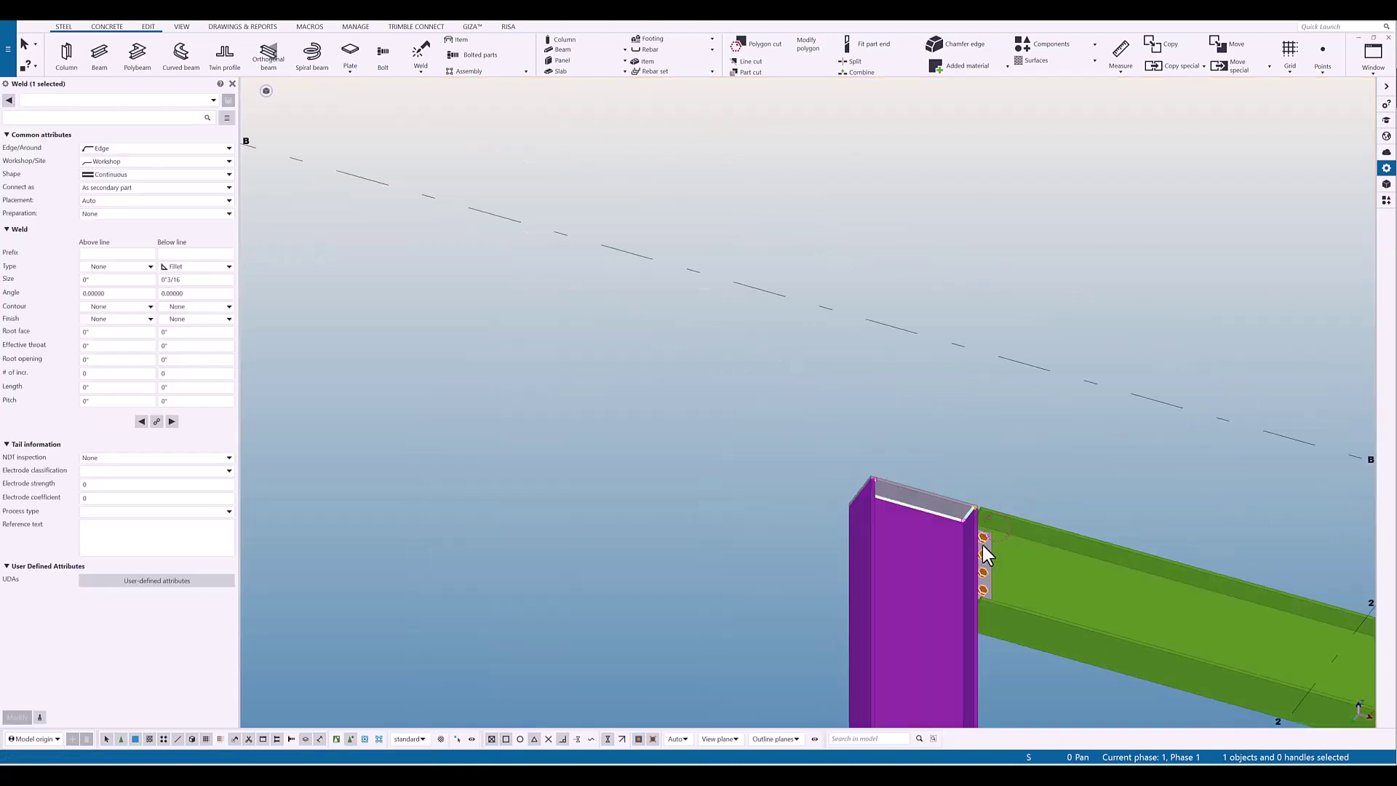
ctrl+middle_drag(982, 544, 889, 570)
scroll(888, 570, up, 5)
scroll(899, 568, down, 4)
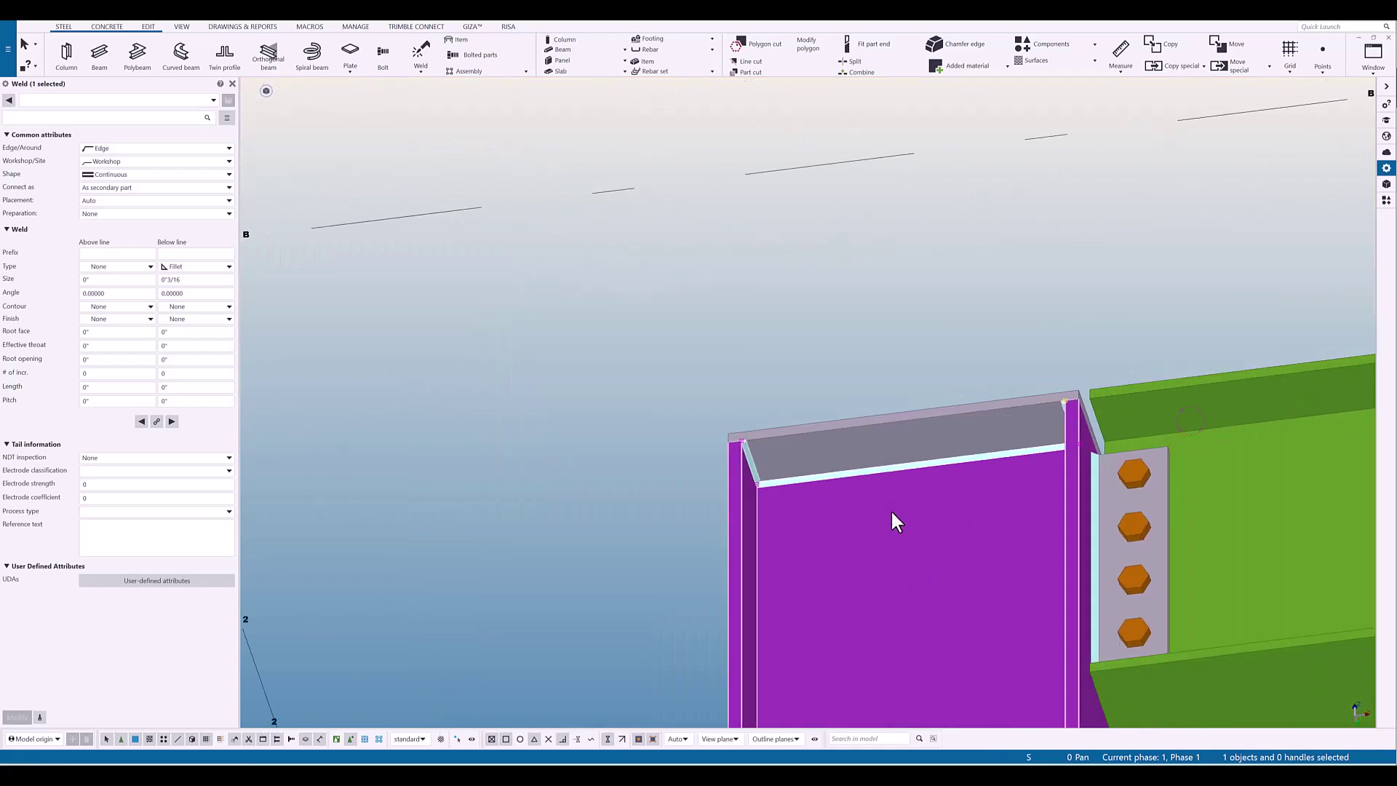
middle_drag(896, 521, 771, 567)
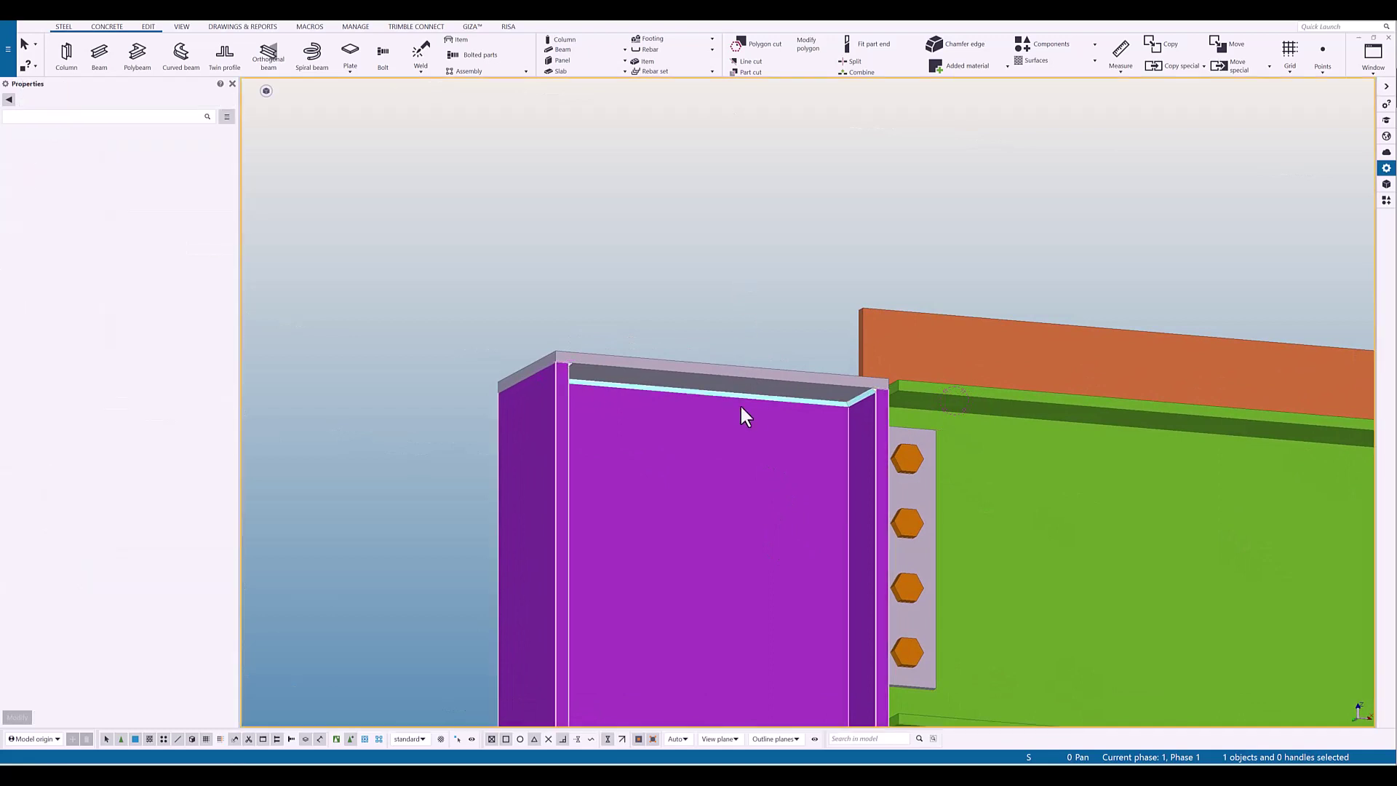
middle_drag(786, 466, 800, 535)
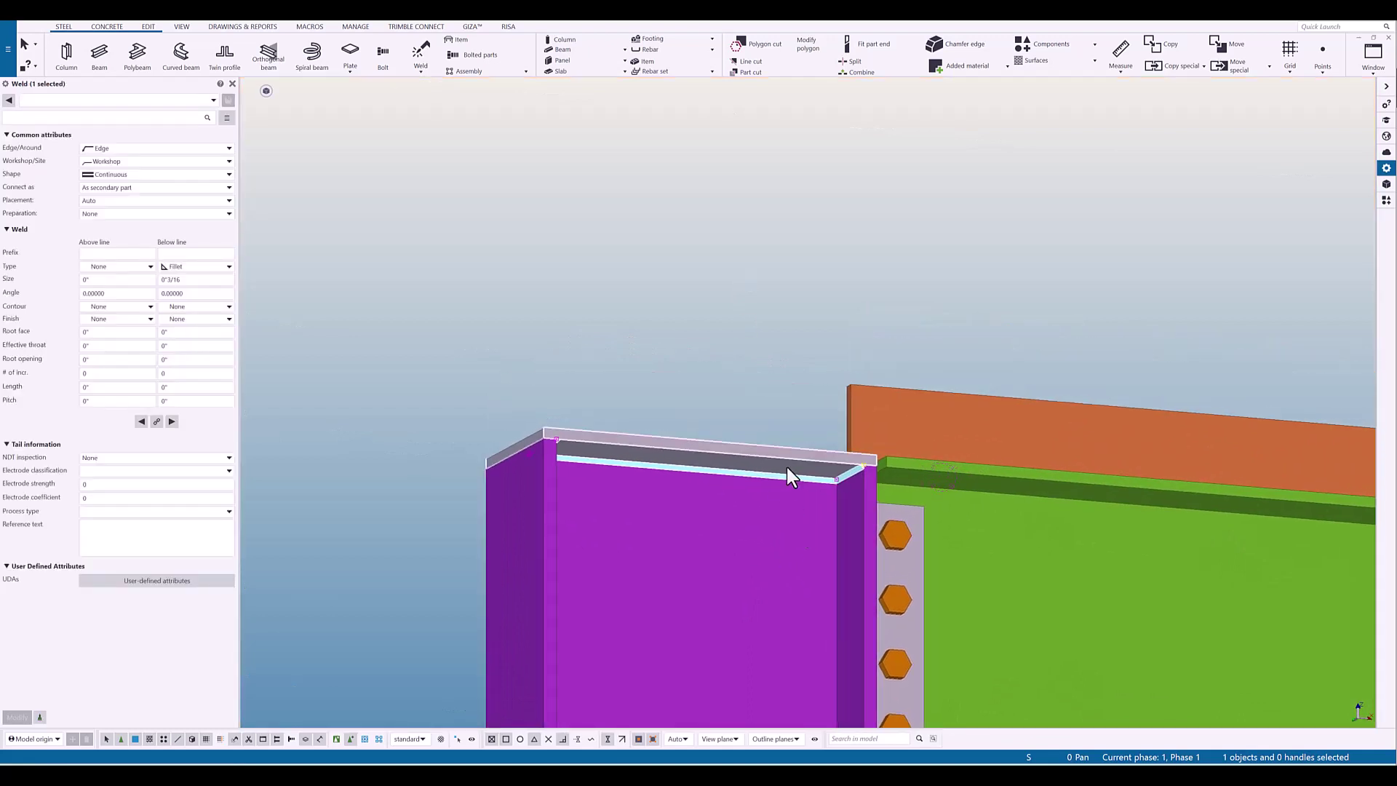
scroll(844, 468, up, 4)
scroll(706, 460, down, 4)
ctrl+middle_drag(896, 455, 782, 478)
- In plan view, mirror-copy the polygon weld about grid line C to the opposite side of the column web
scroll(782, 481, down, 10)
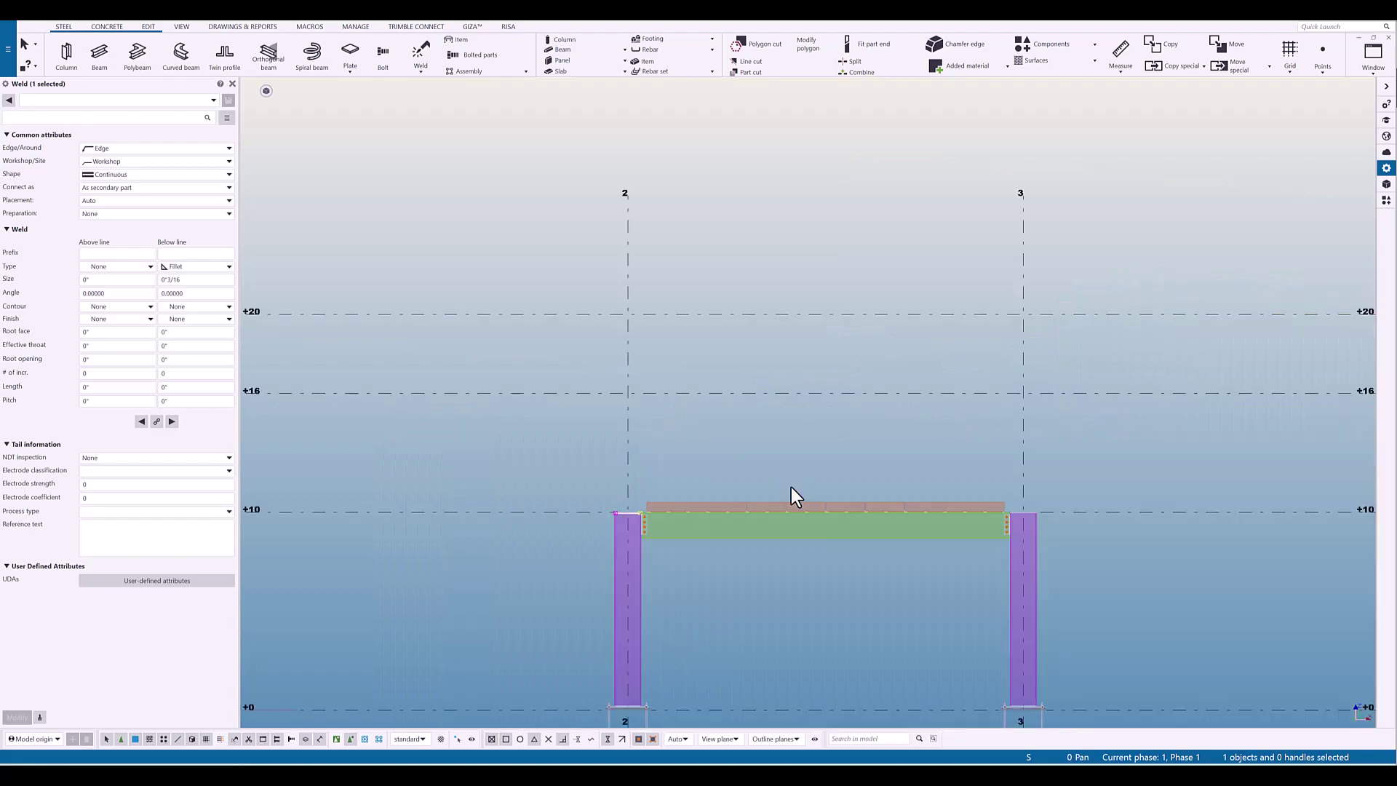
key(ctrl+p)
scroll(710, 461, up, 10)
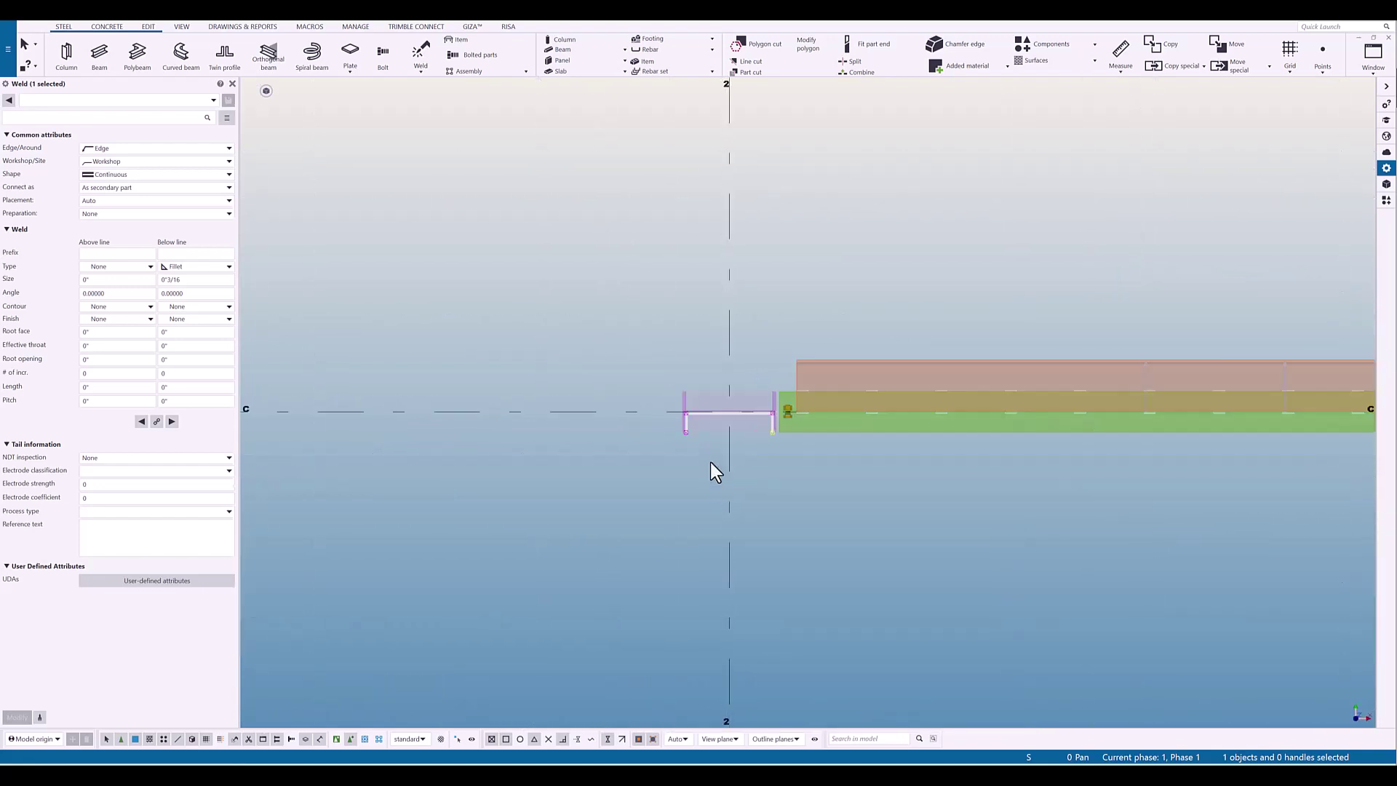
click(827, 549)
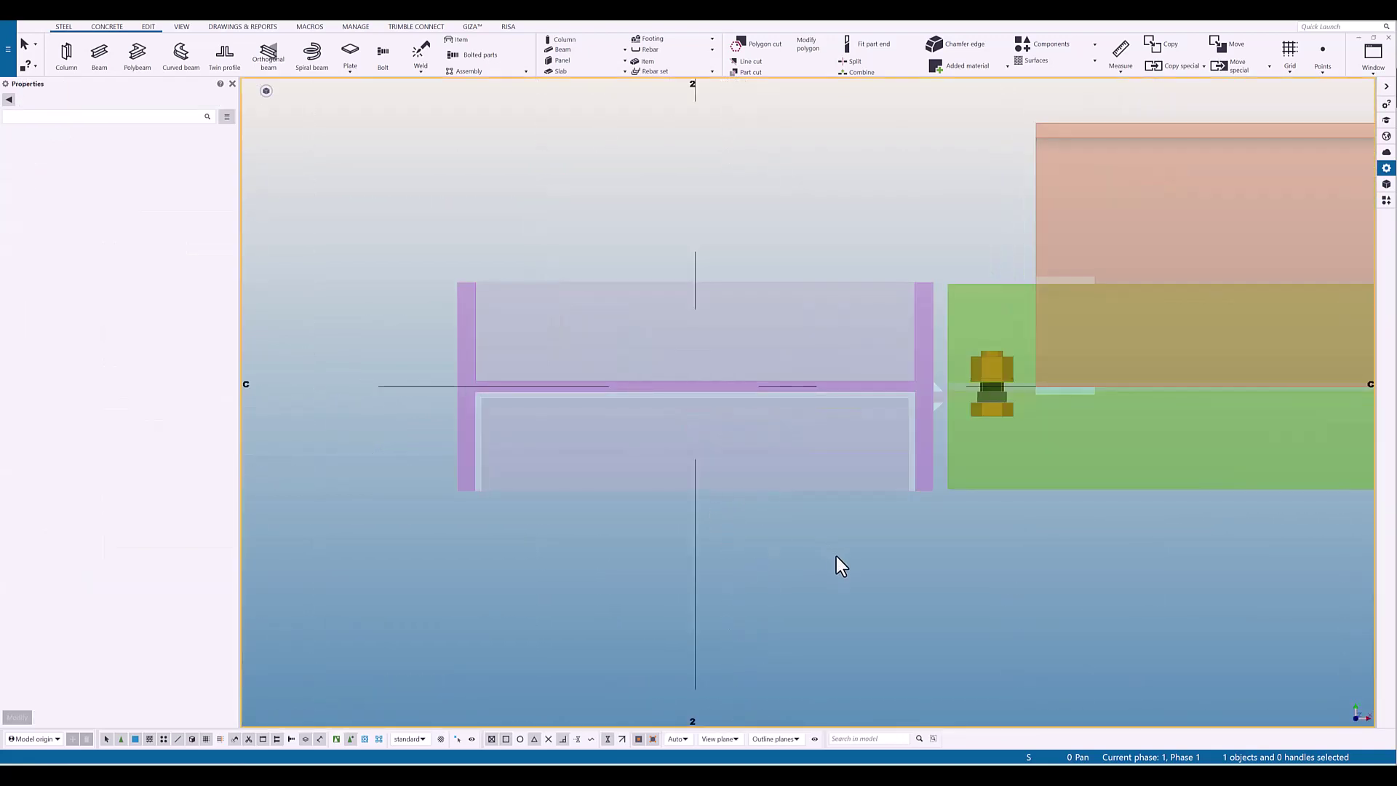
click(910, 416)
right_click(911, 416)
mouse_move(986, 483)
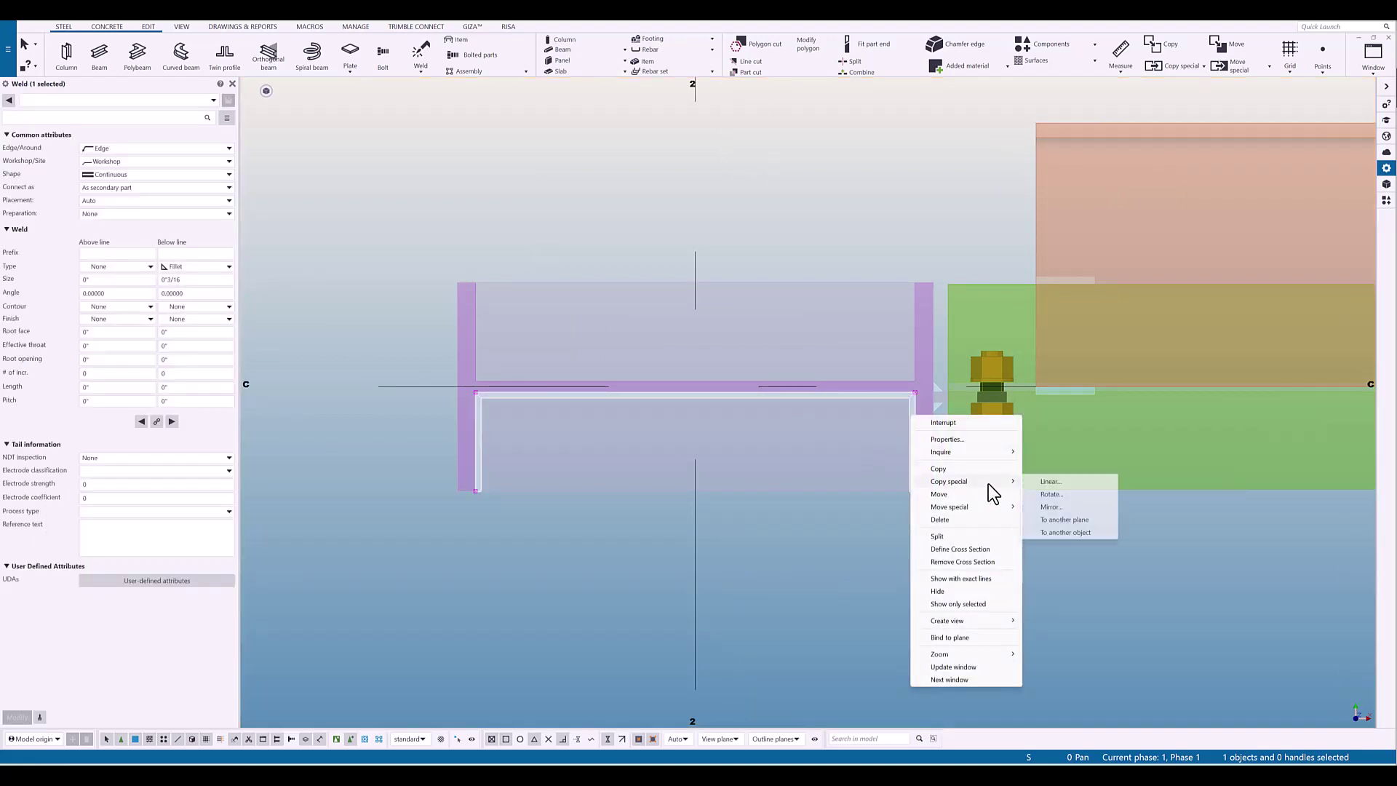
click(1063, 508)
click(974, 386)
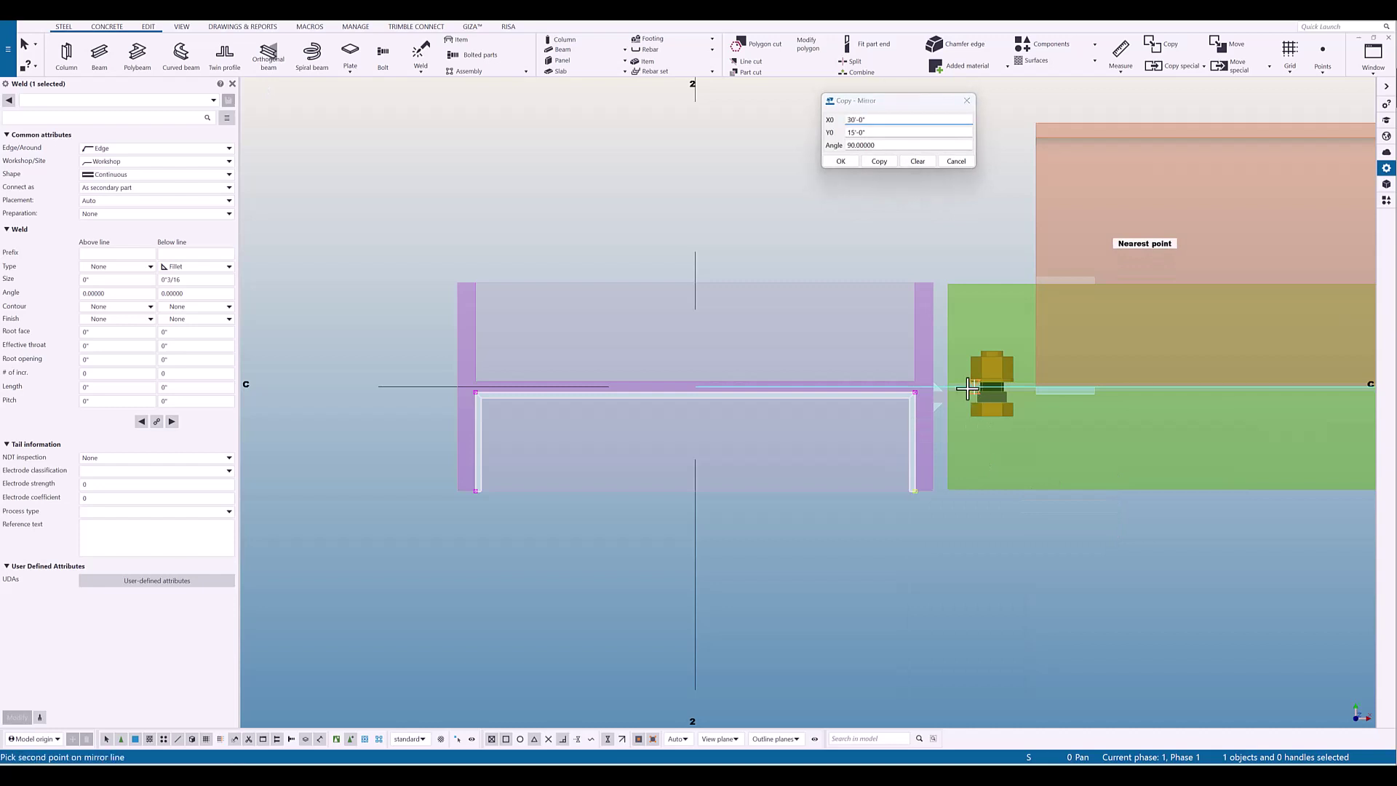
click(356, 386)
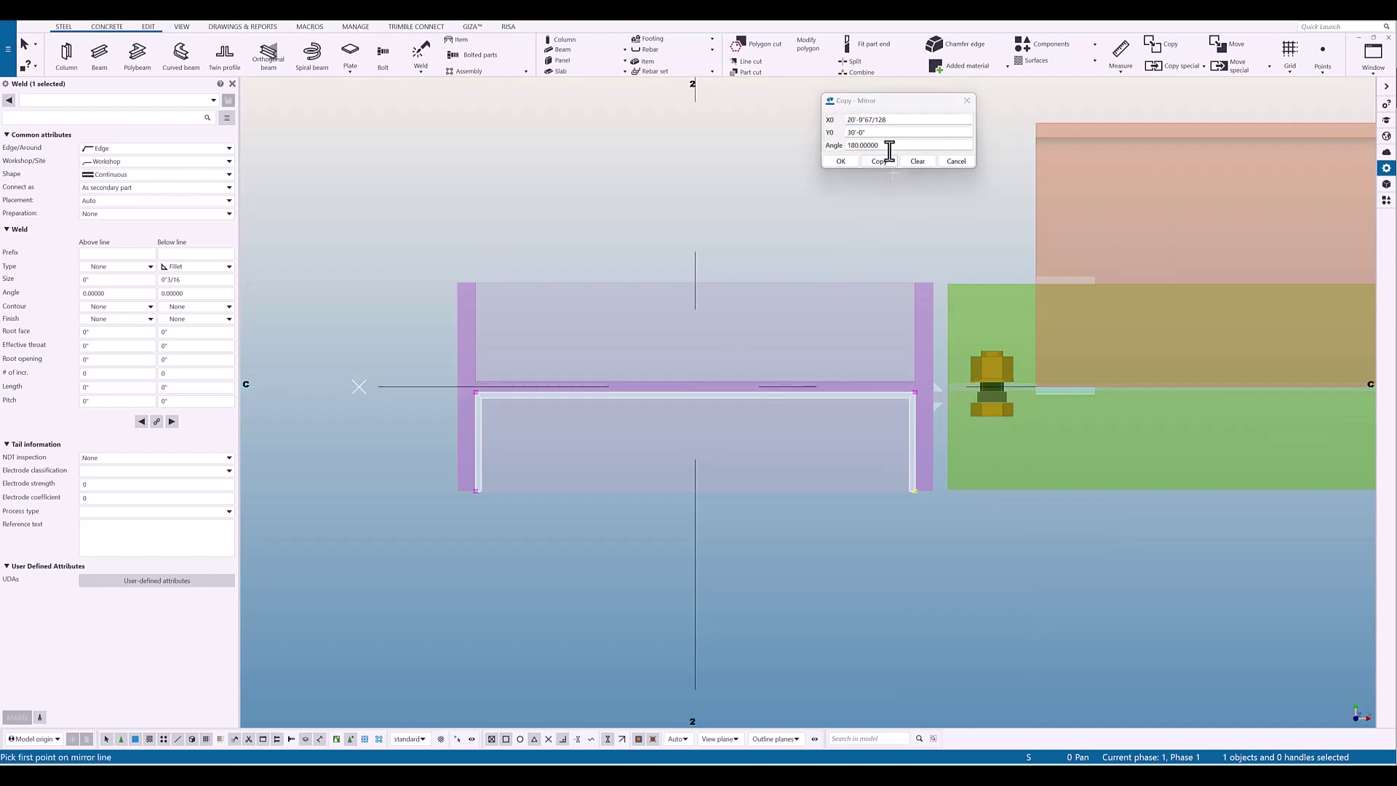
middle_drag(770, 257, 726, 337)
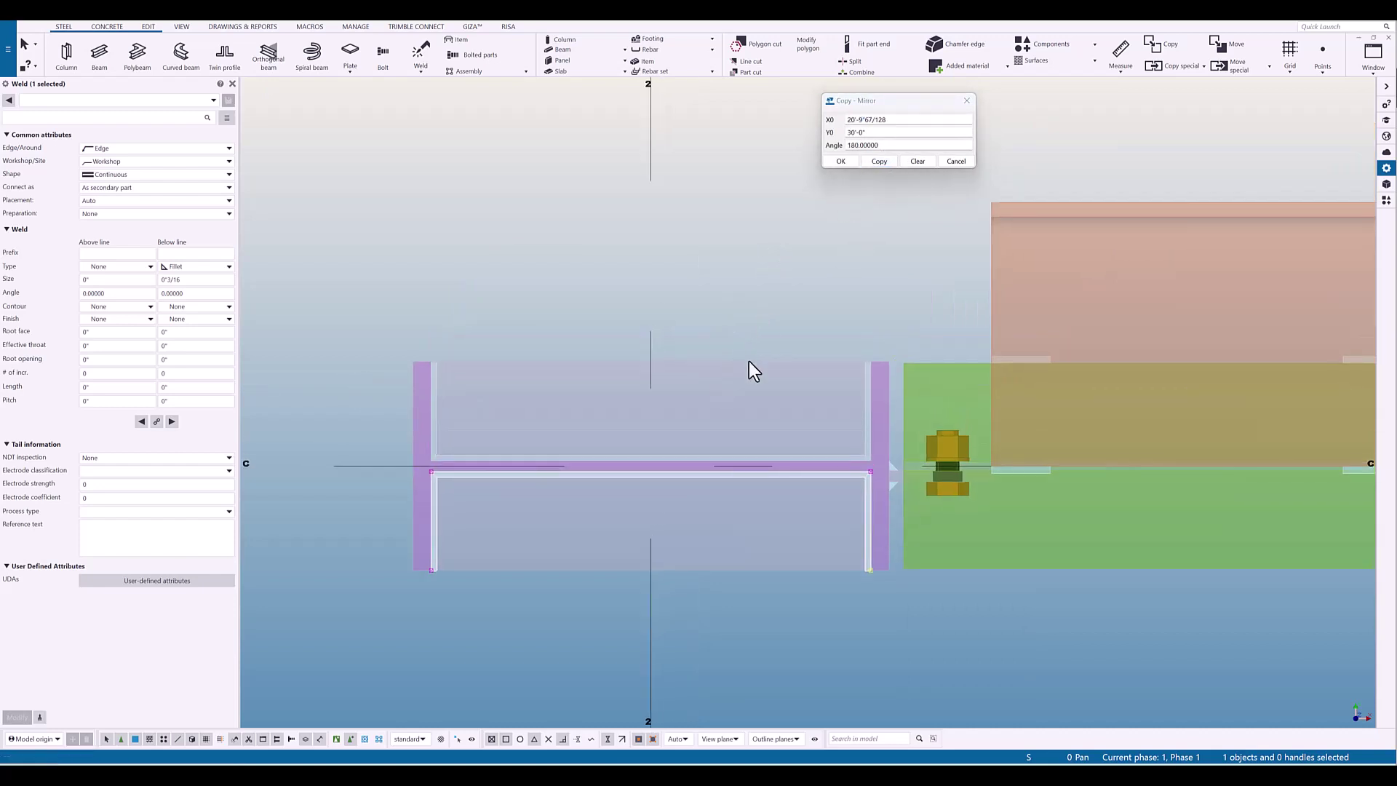
- Copy both polygon welds from the column at grid C/2 to the column at grid C/3
ctrl+click(733, 460)
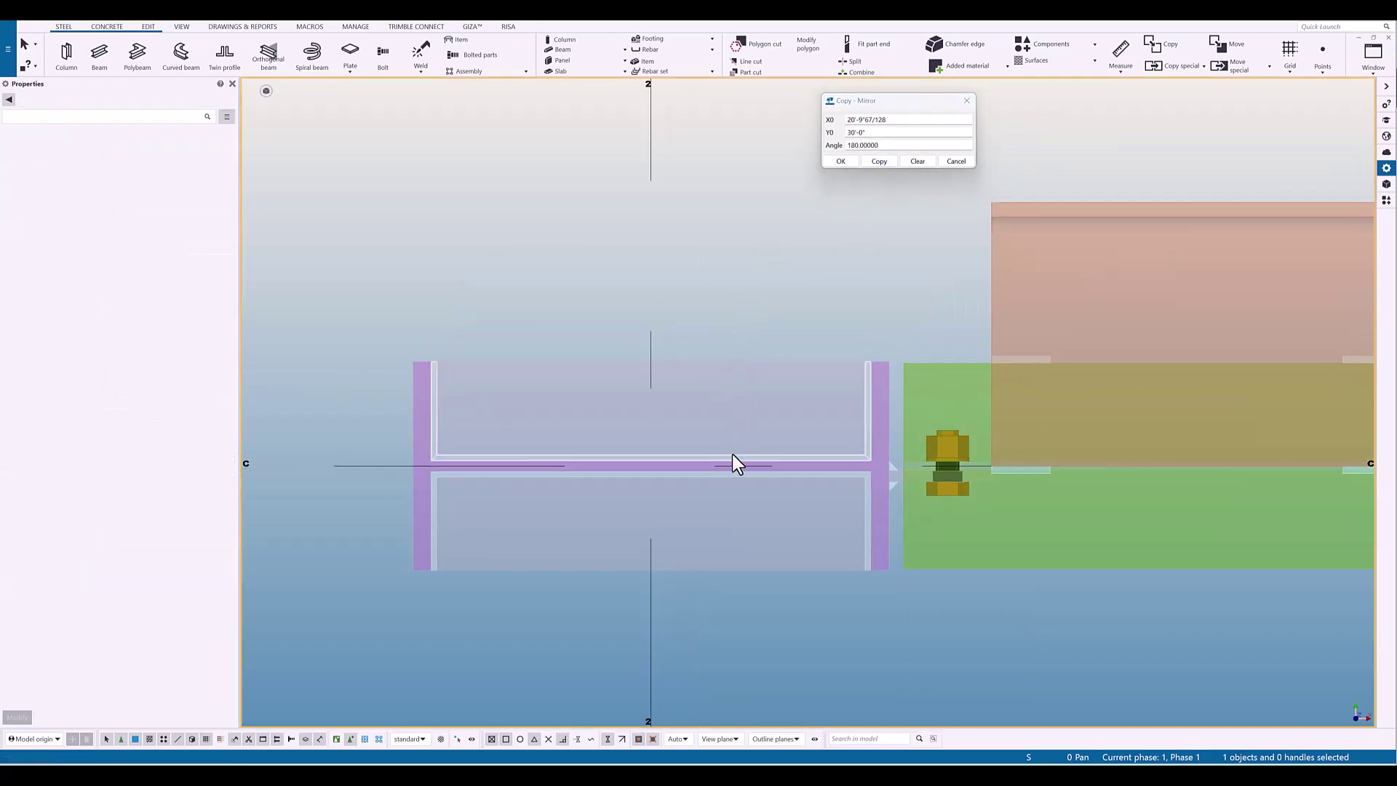
click(648, 467)
scroll(753, 503, down, 10)
middle_drag(1063, 554, 813, 535)
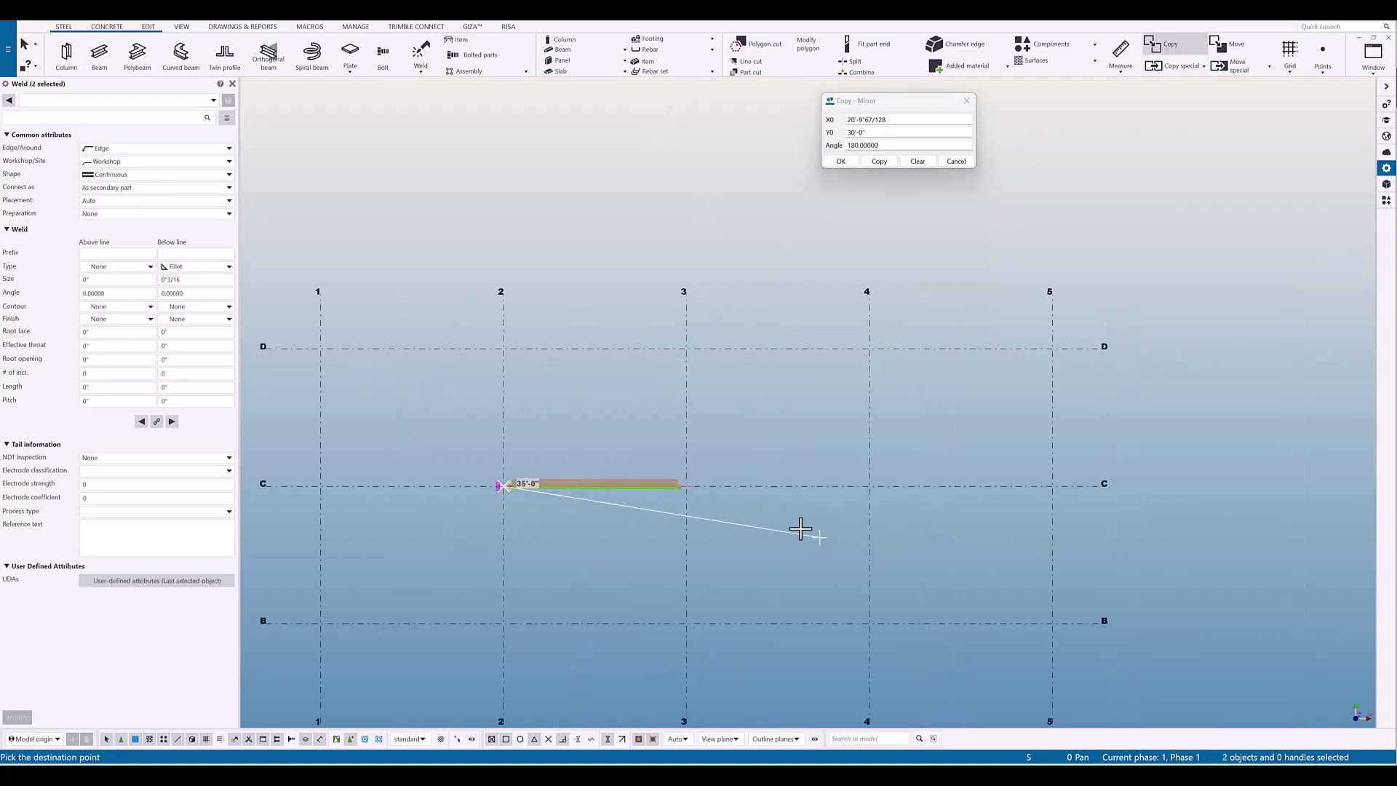
scroll(675, 484, up, 6)
scroll(792, 486, up, 4)
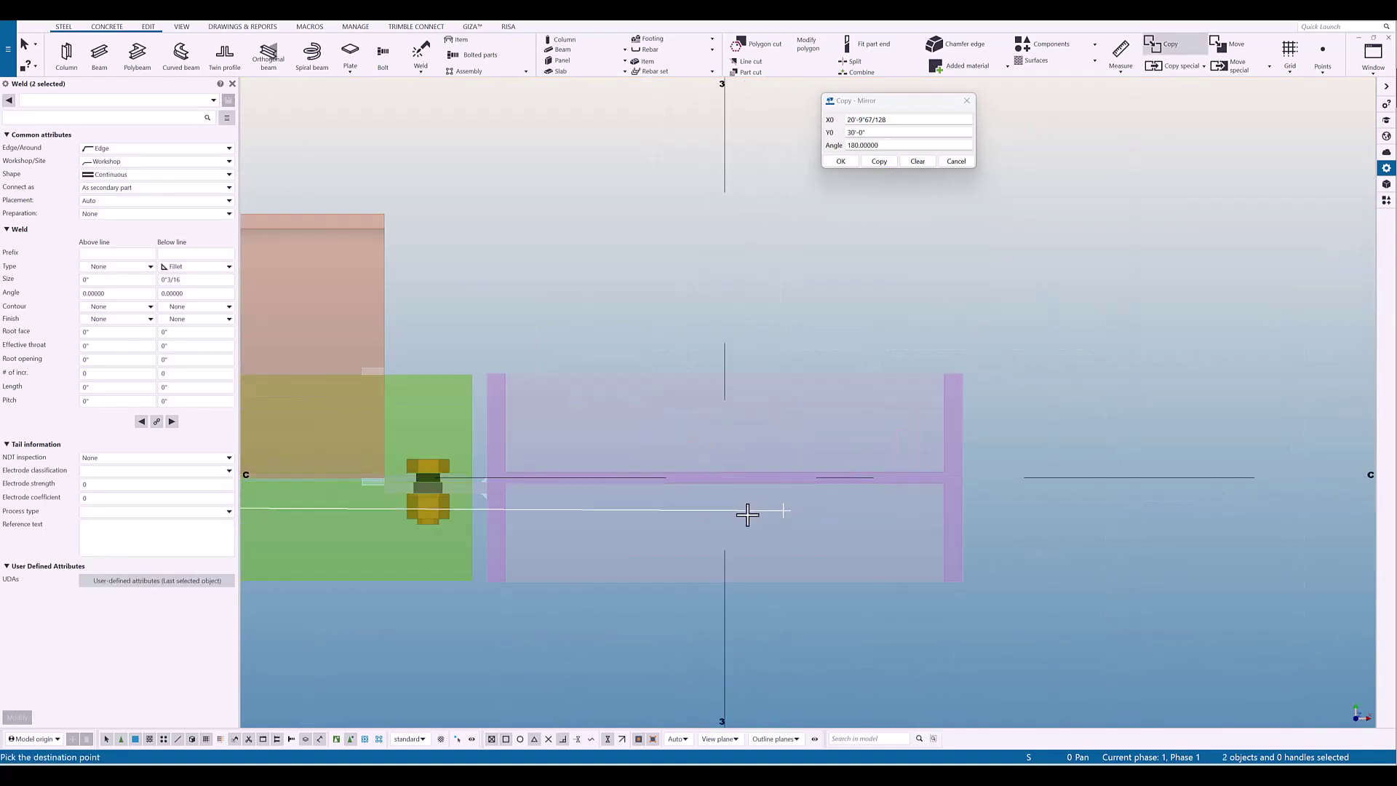
click(727, 479)
scroll(754, 568, down, 3)
key(Escape)
- Inspect the welds beneath the cap plates at both column tops in the 3D view
scroll(820, 562, up, 8)
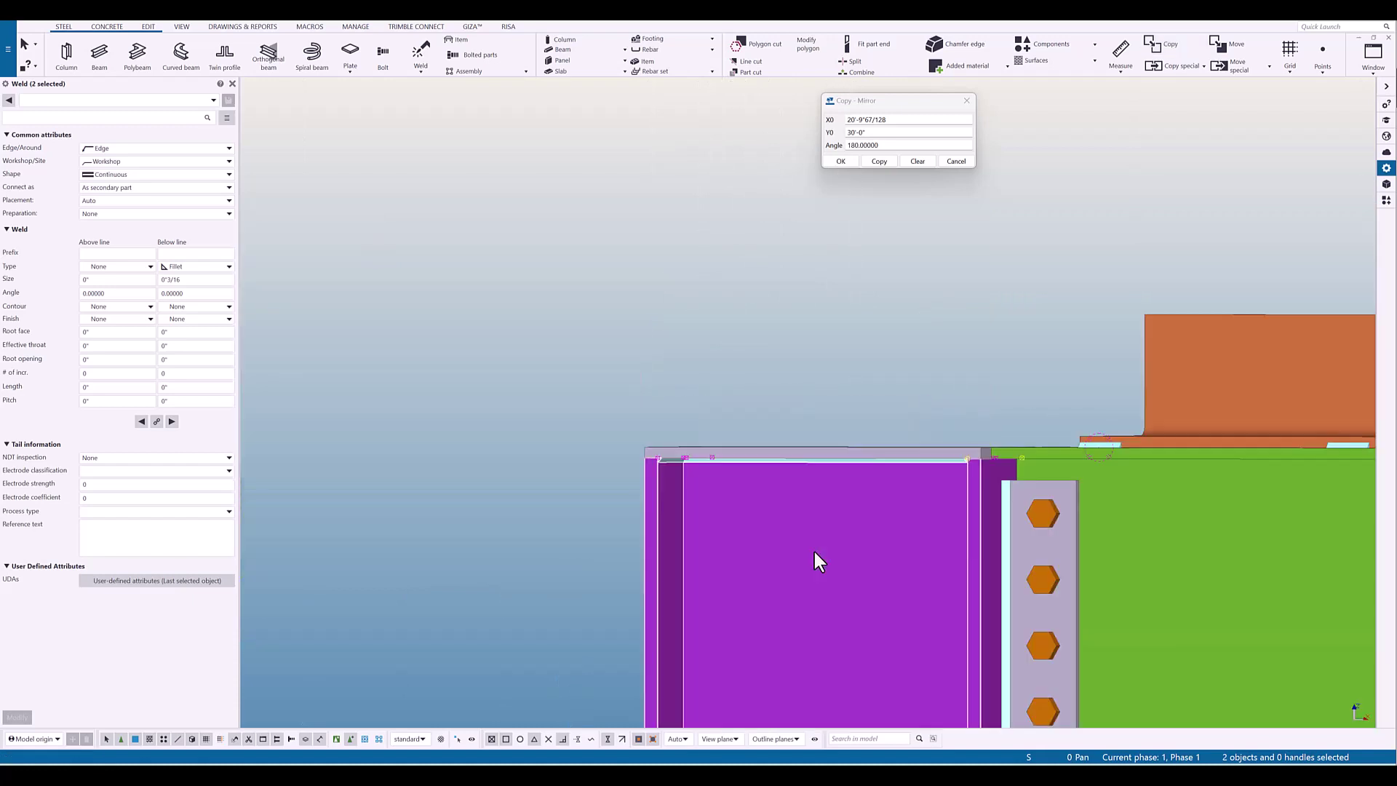
scroll(835, 518, down, 5)
middle_drag(836, 518, 407, 441)
scroll(393, 455, down, 5)
ctrl+middle_drag(717, 511, 767, 497)
scroll(914, 510, up, 5)
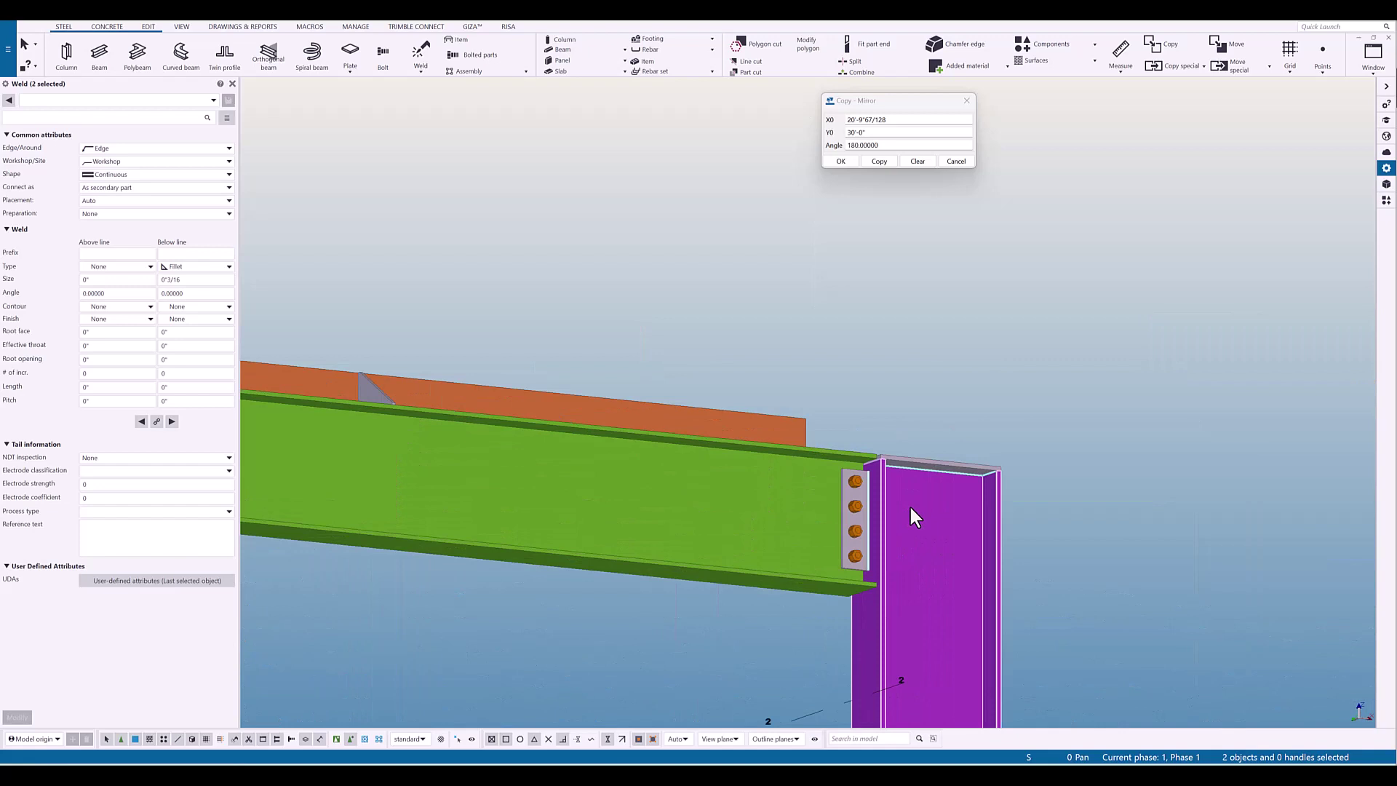
click(1066, 515)
- Create a polygon weld along the base edge of the first triangular stiffener, joining it to the bent plate's horizontal leg
ctrl+middle_drag(1068, 520, 772, 472)
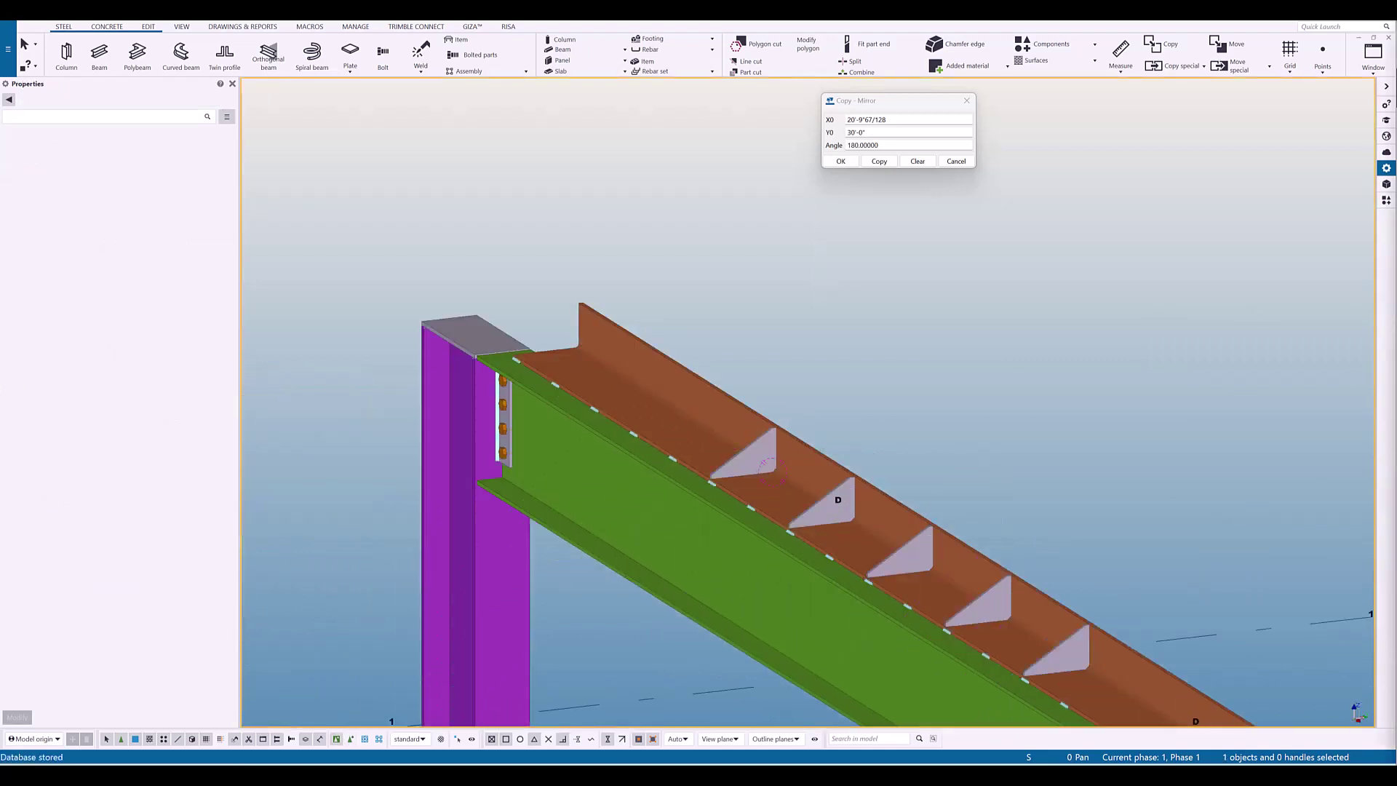
scroll(685, 470, down, 1)
middle_drag(677, 467, 627, 414)
ctrl+middle_drag(635, 458, 710, 405)
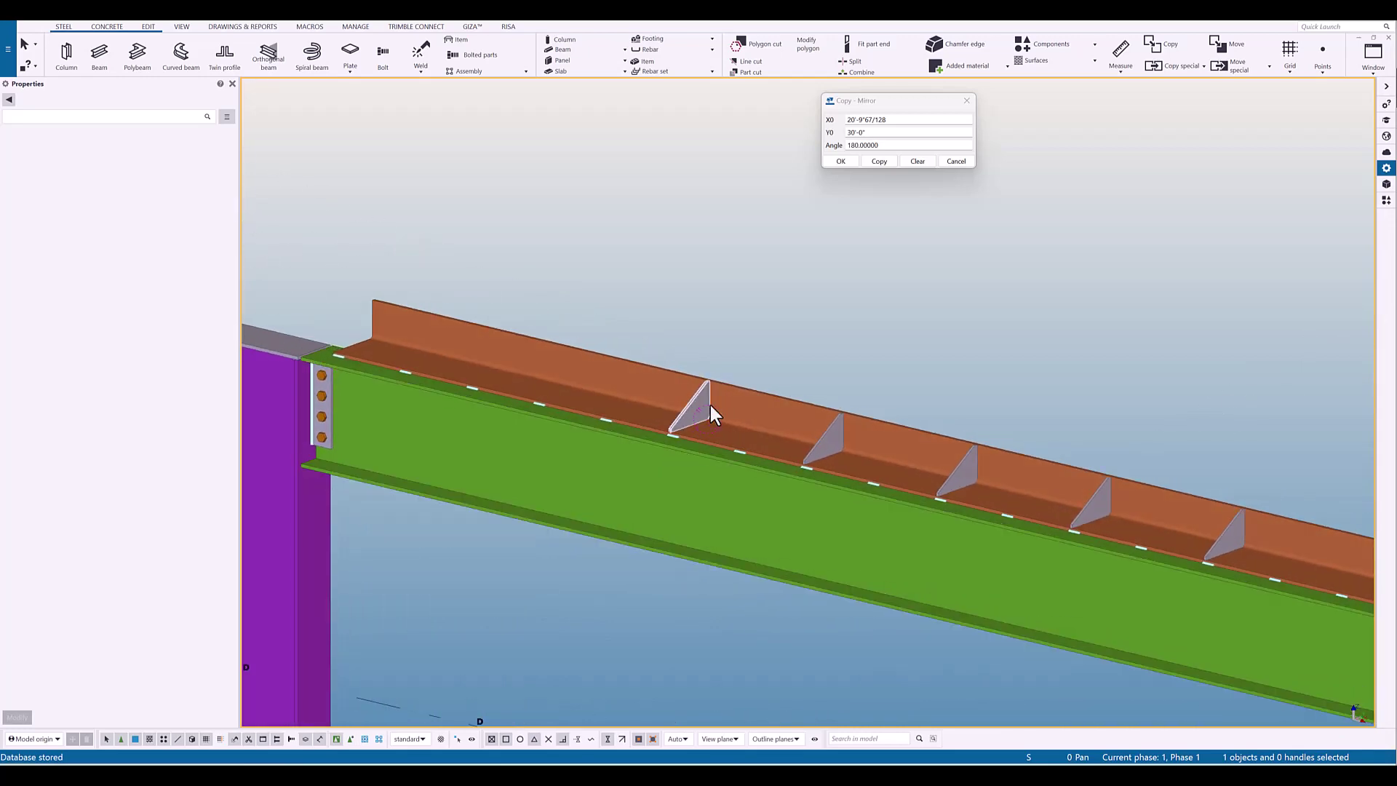
scroll(711, 405, up, 3)
click(419, 70)
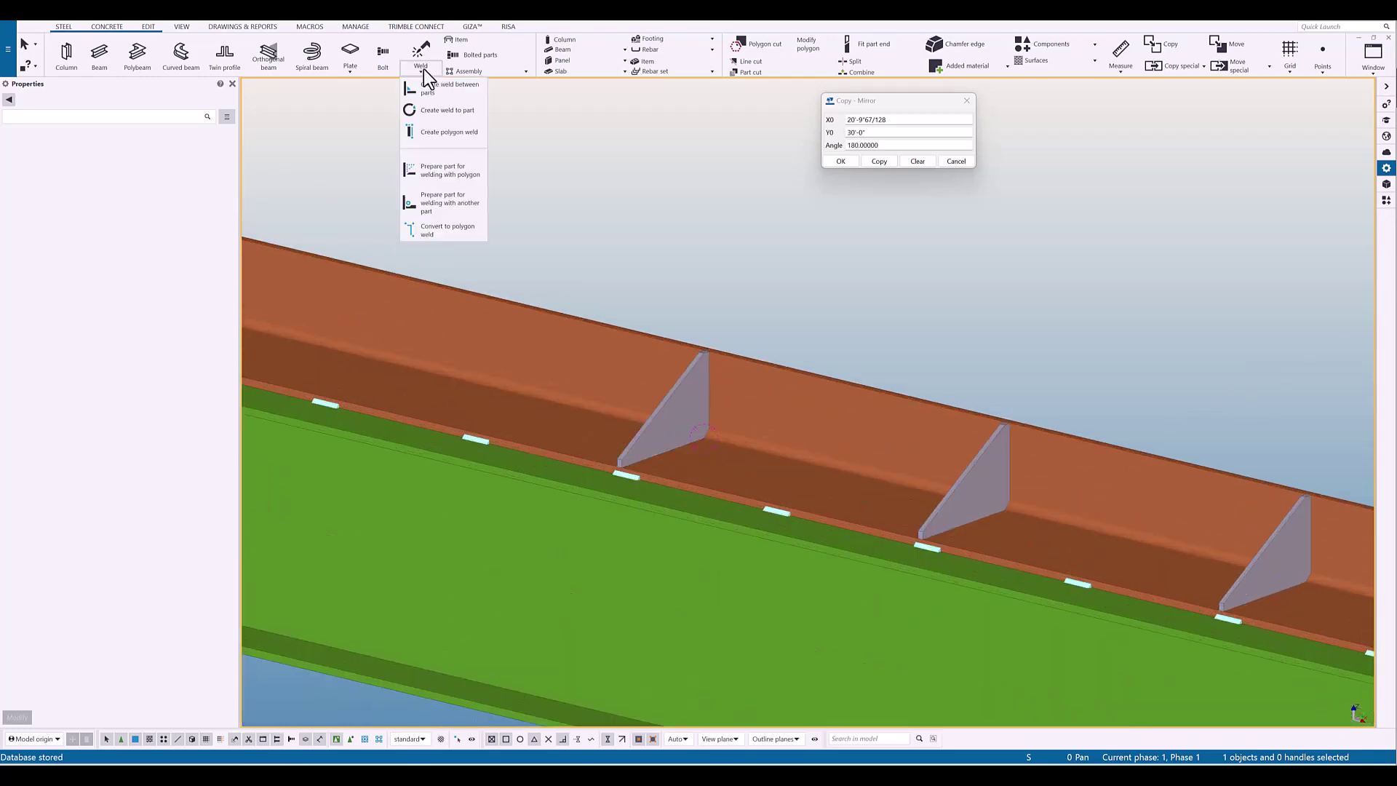
click(445, 133)
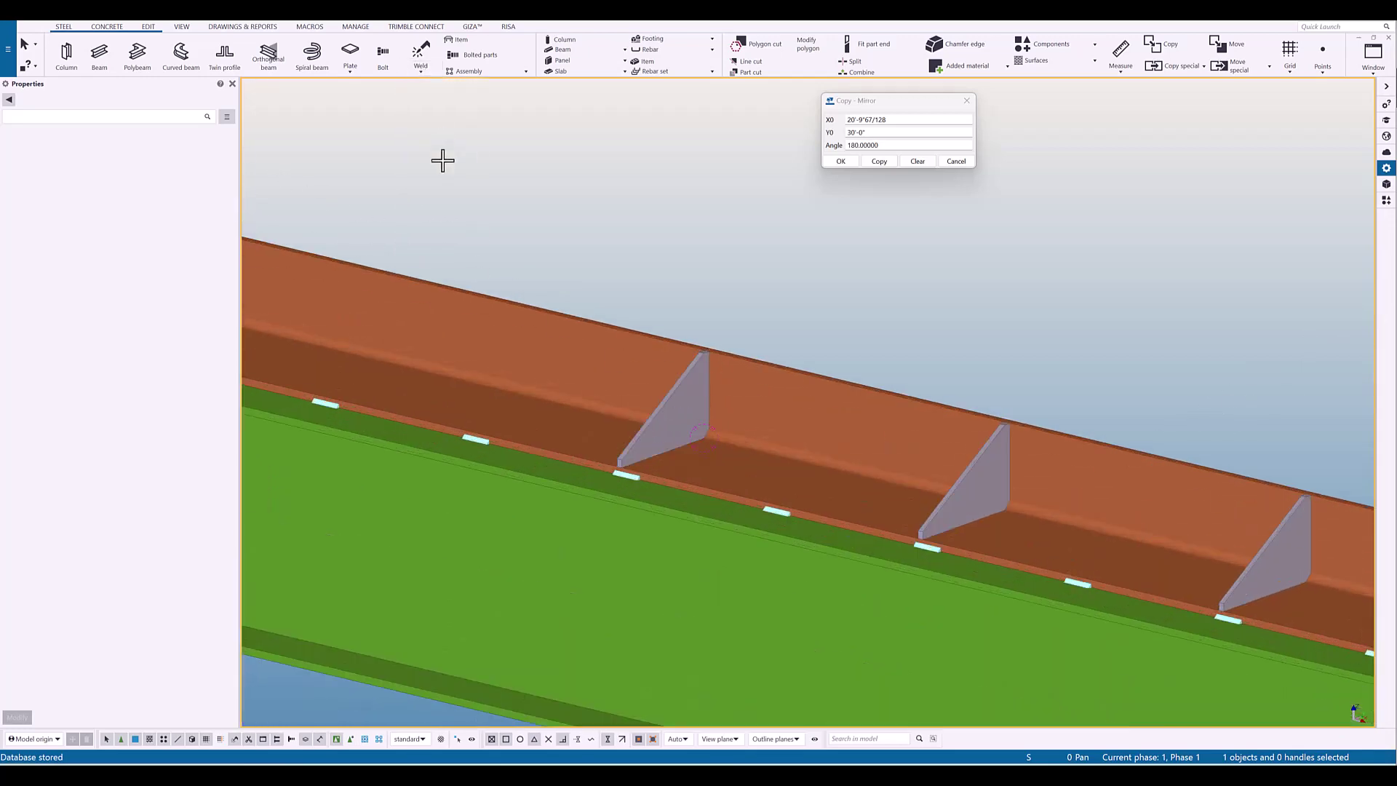
click(624, 462)
scroll(624, 462, up, 3)
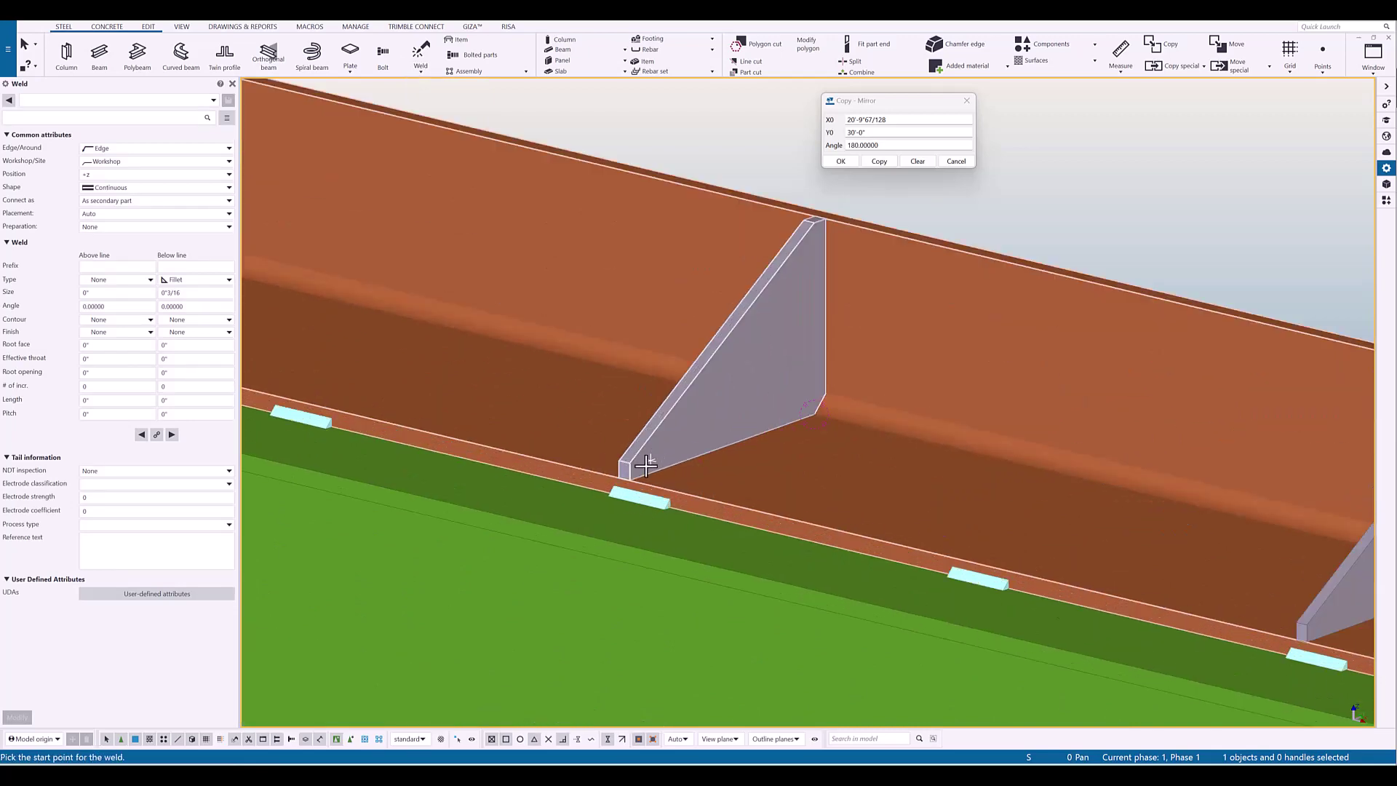
click(814, 414)
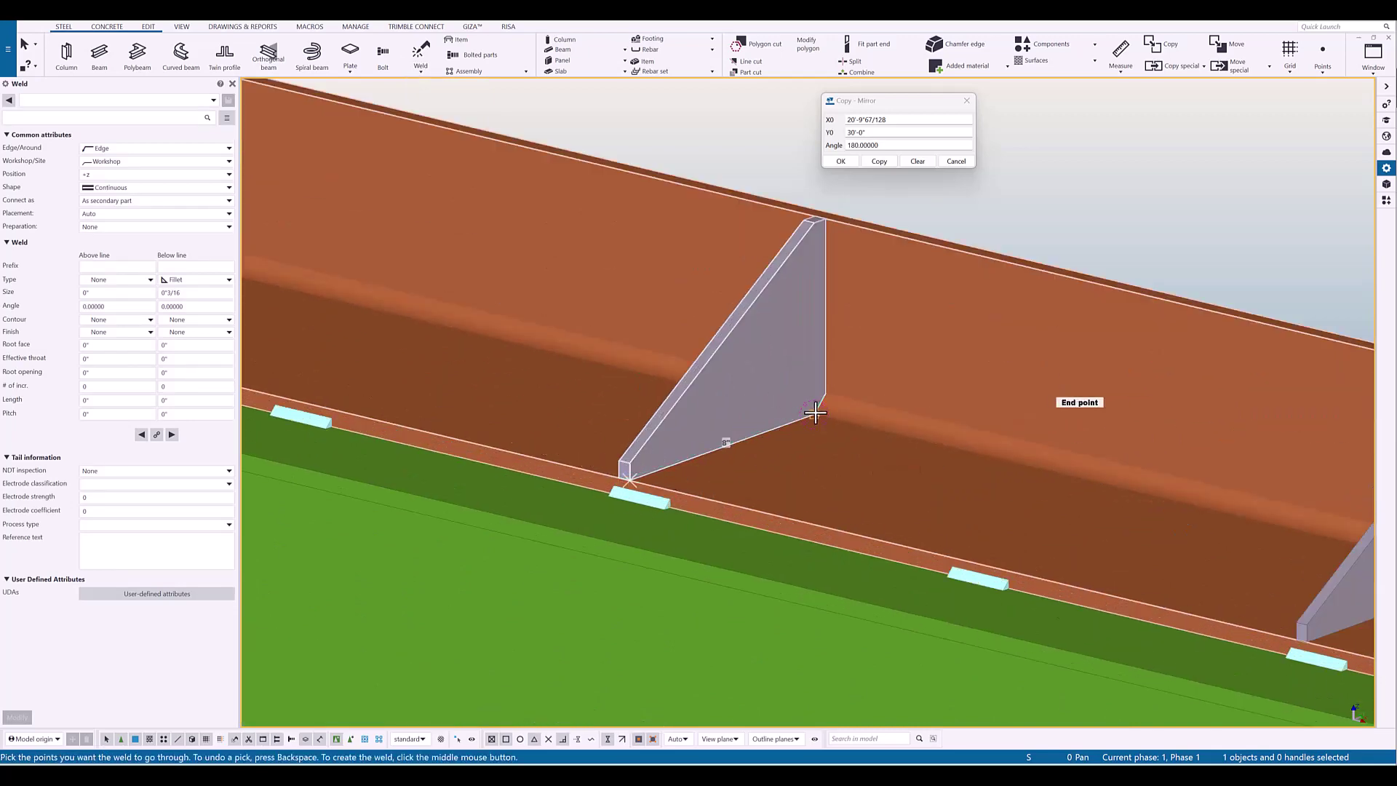
middle_click(832, 414)
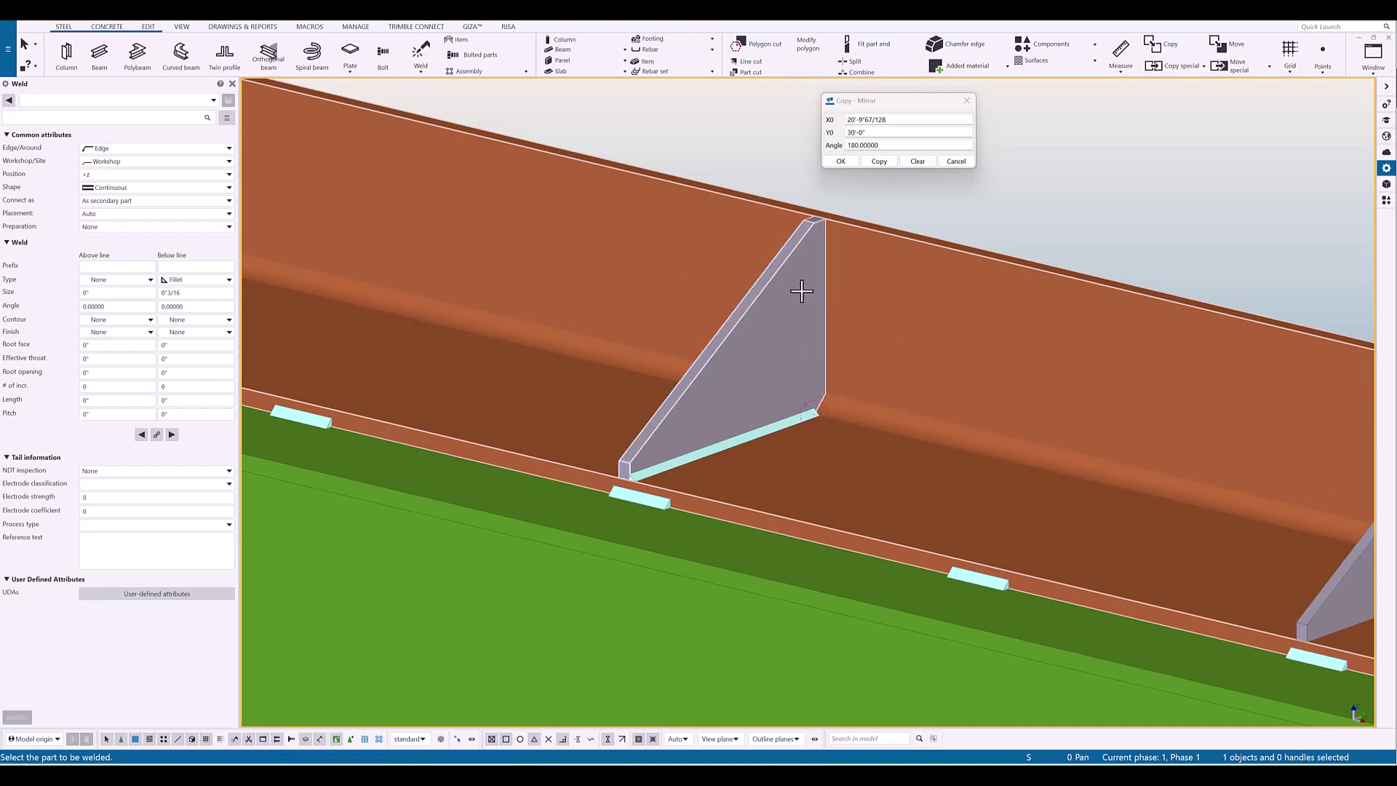
- Create a second polygon weld along the stiffener's vertical edge against the bent plate's upright leg
click(826, 219)
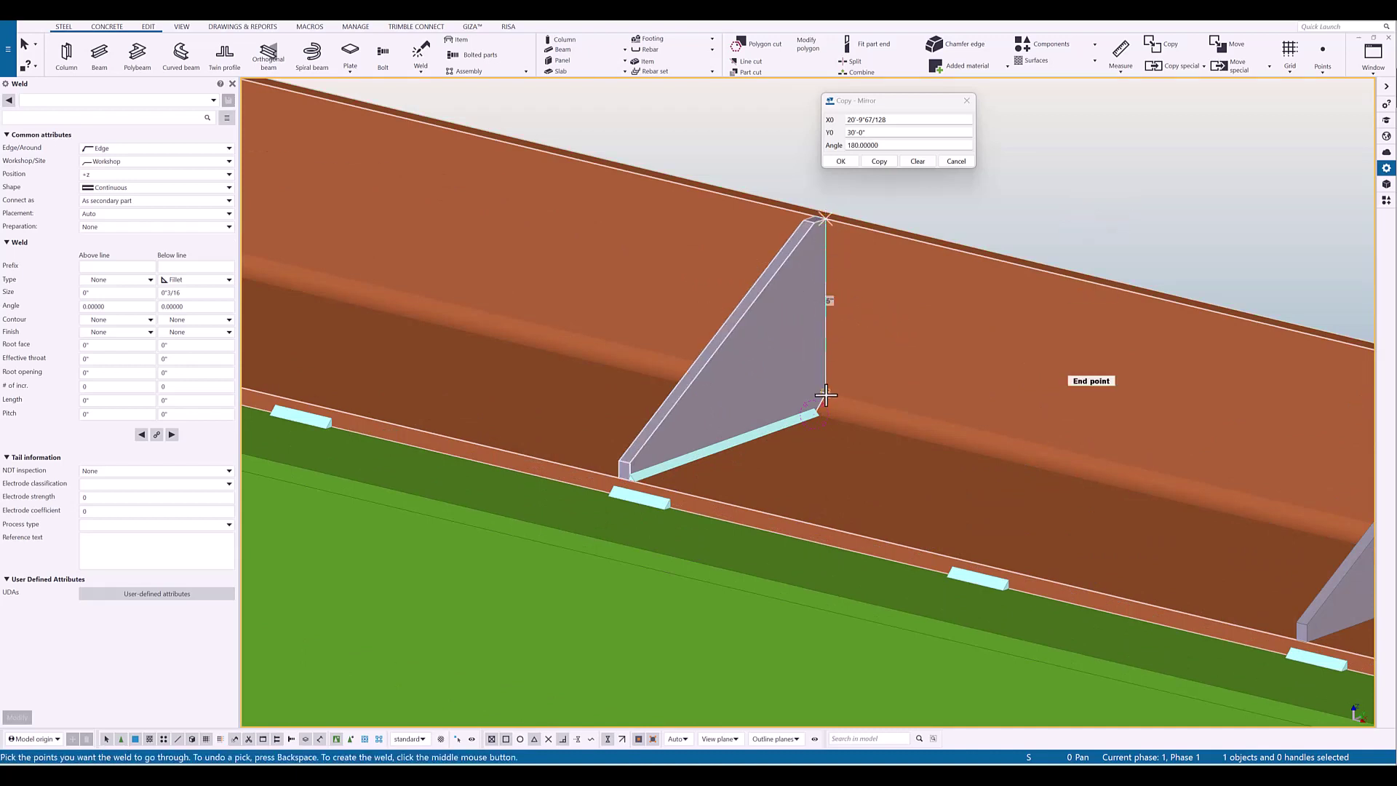
click(834, 369)
middle_click(833, 370)
key(Escape)
- Set both stiffener welds' above-line type to Fillet with a size of 3/16 and apply the change
ctrl+click(802, 425)
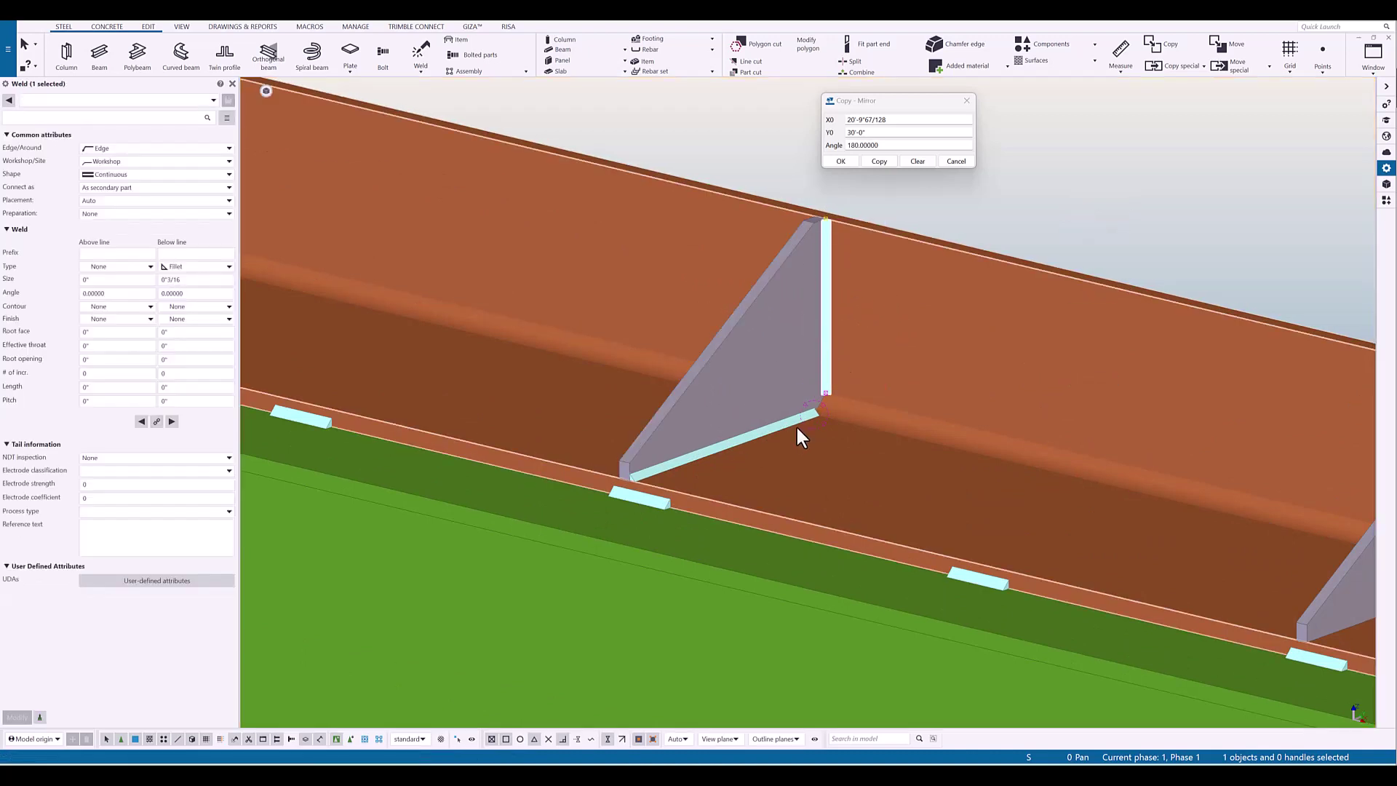
click(130, 269)
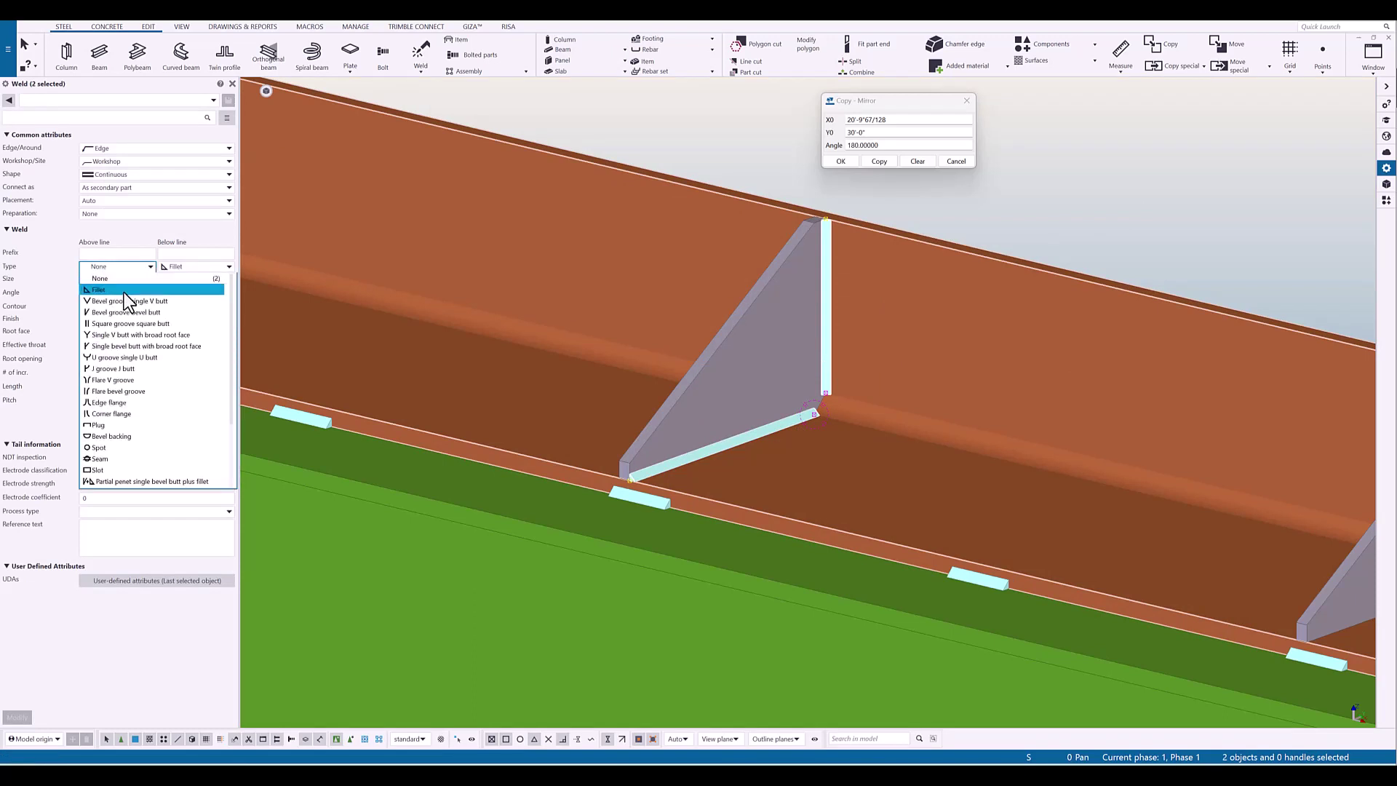
click(113, 289)
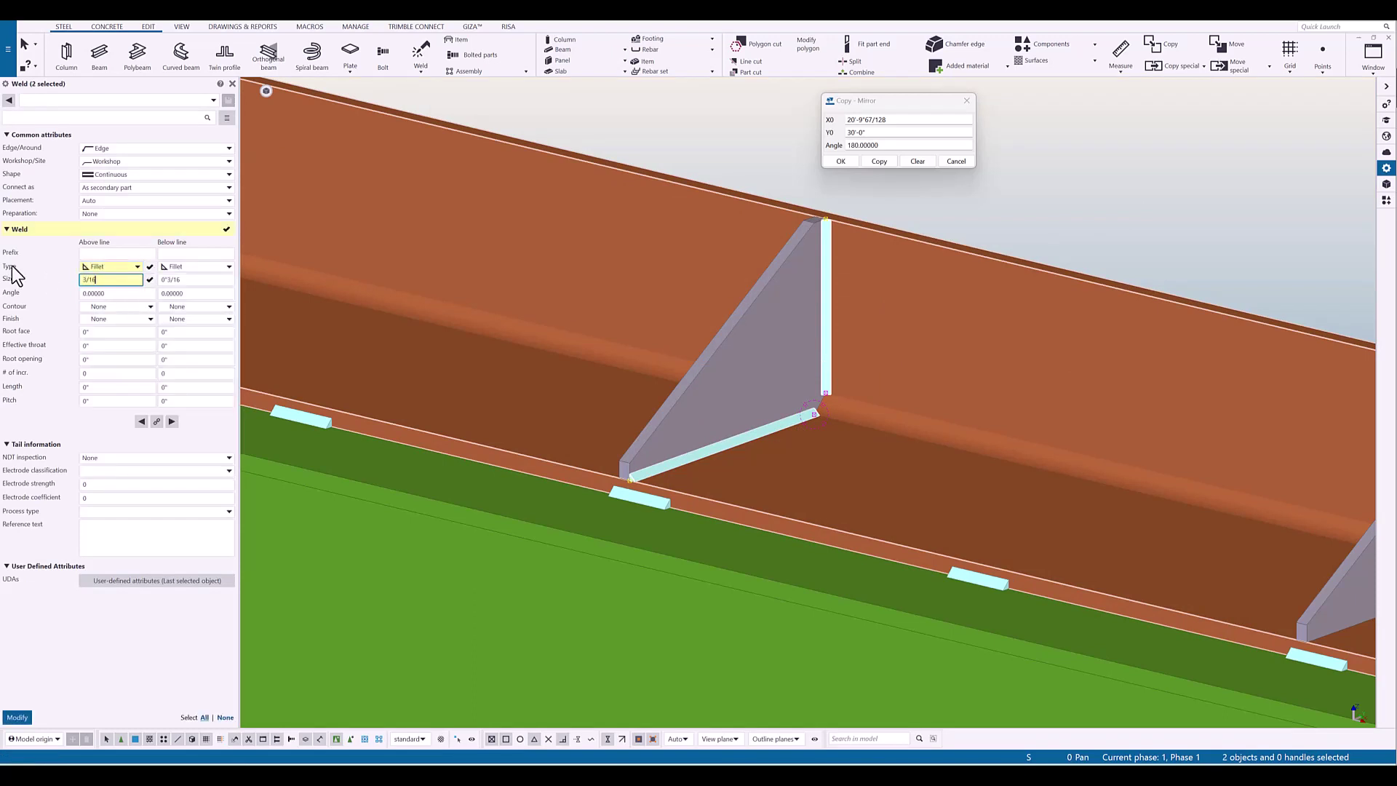
click(16, 718)
- Inquire the green beam's assembly information to check which parts belong to it, and close the report
scroll(1019, 387, down, 3)
middle_drag(1019, 387, 717, 447)
scroll(717, 446, down, 3)
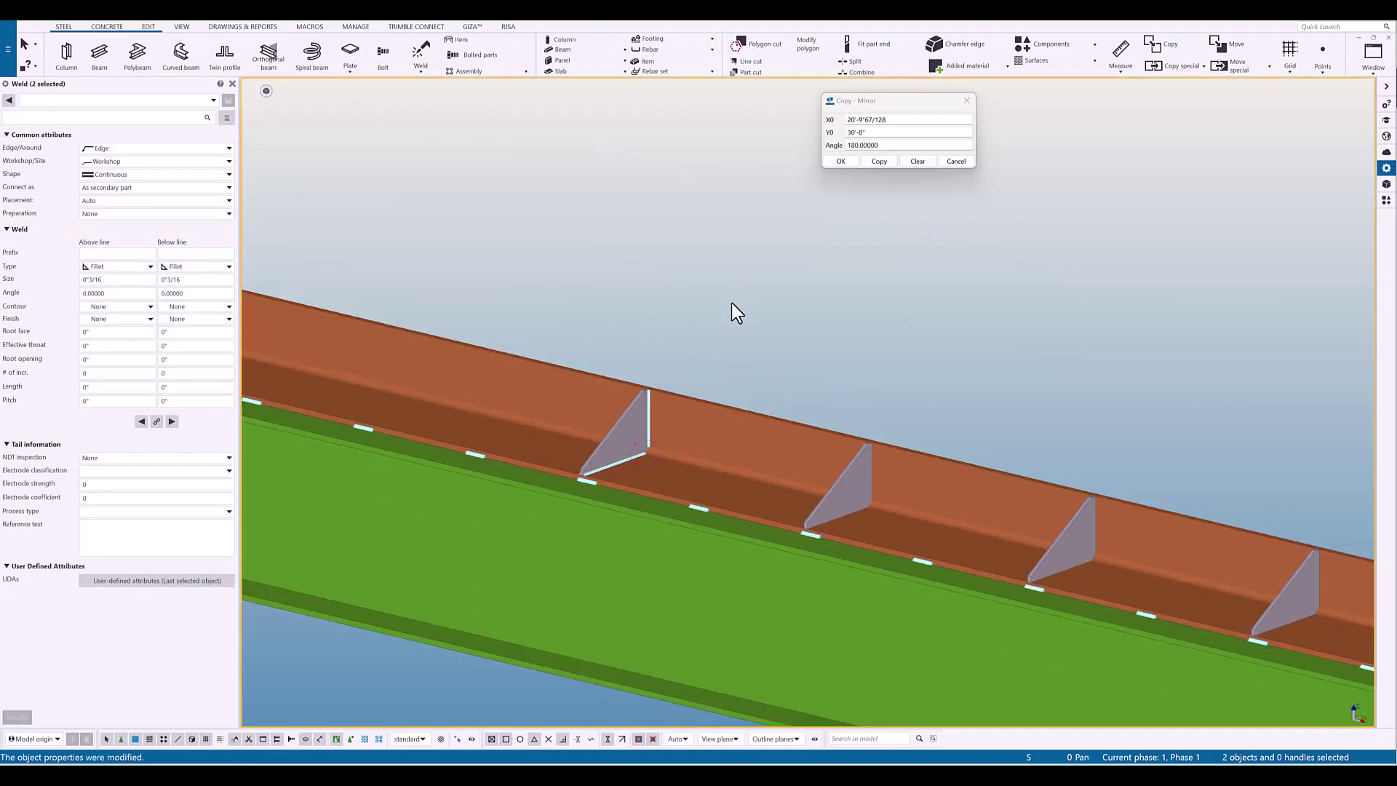
click(645, 543)
right_click(645, 543)
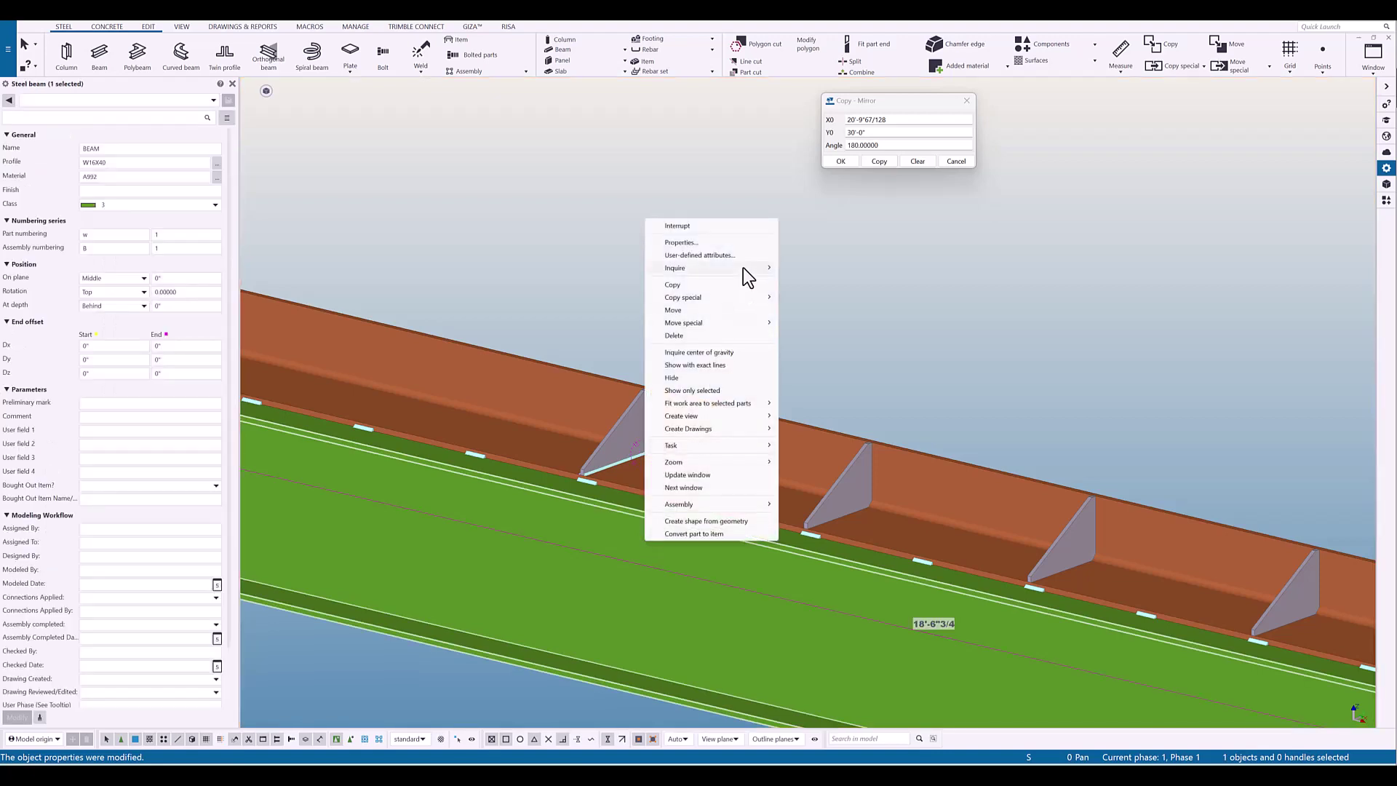
mouse_move(744, 268)
click(819, 281)
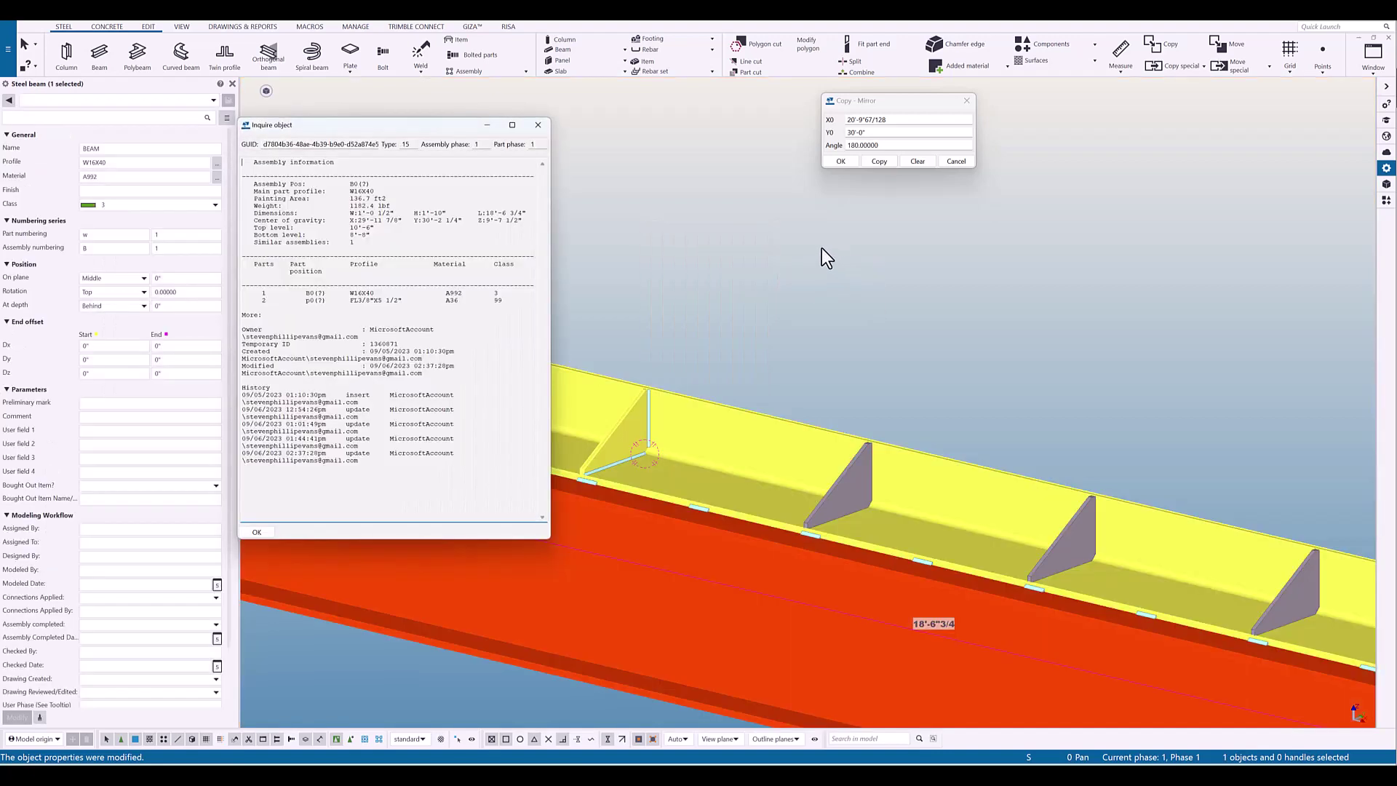
click(722, 325)
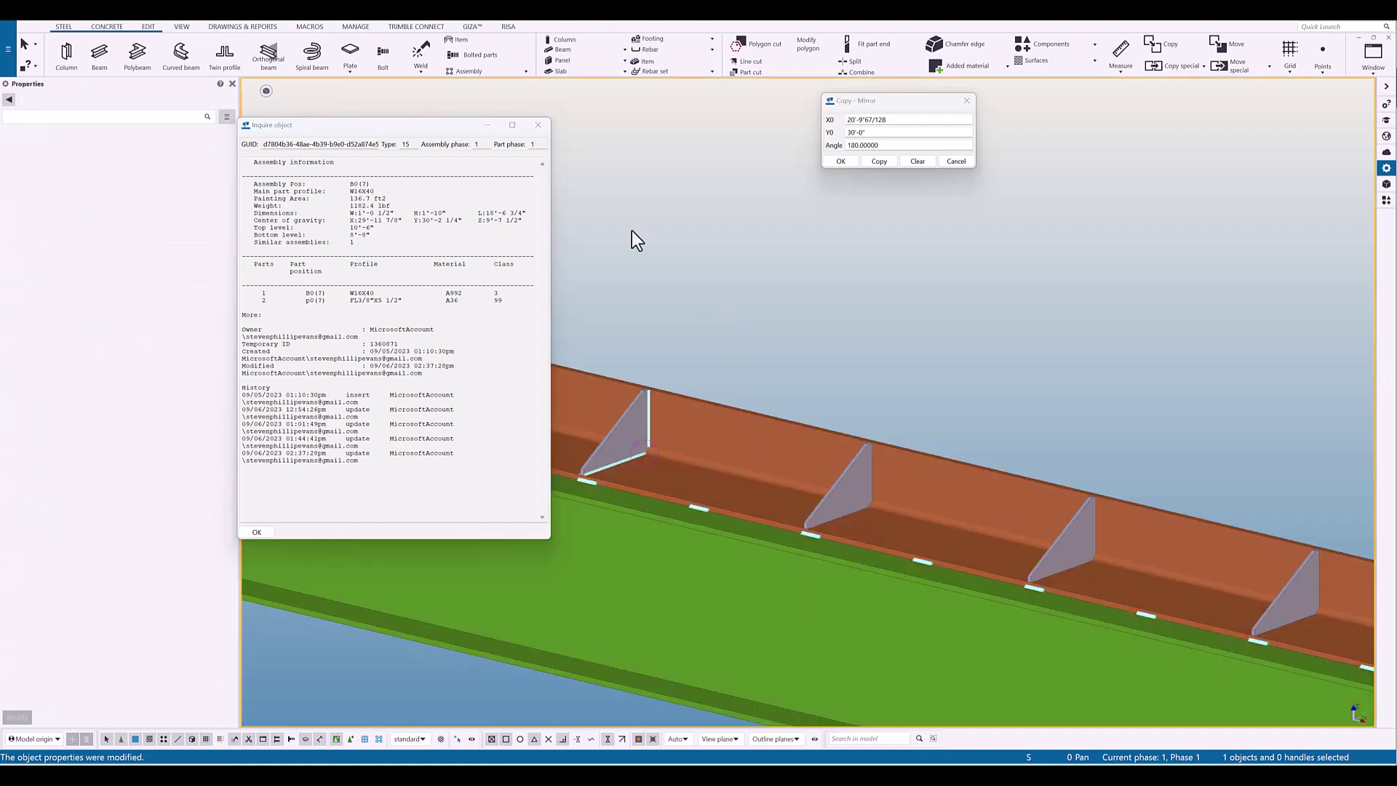
click(539, 124)
- Select the two welds at the first stiffener and copy them from its top corner to the second stiffener
middle_drag(583, 415, 308, 683)
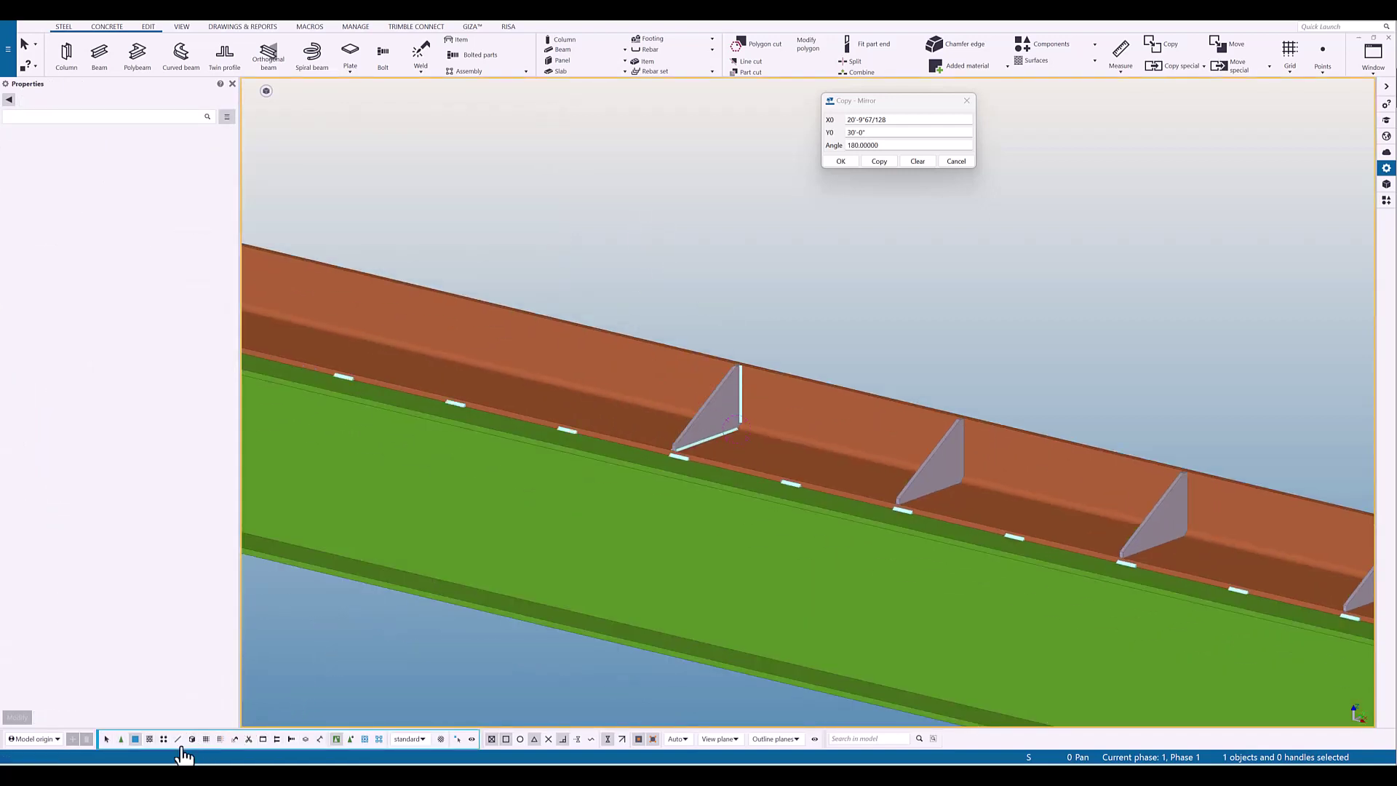
scroll(625, 377, down, 5)
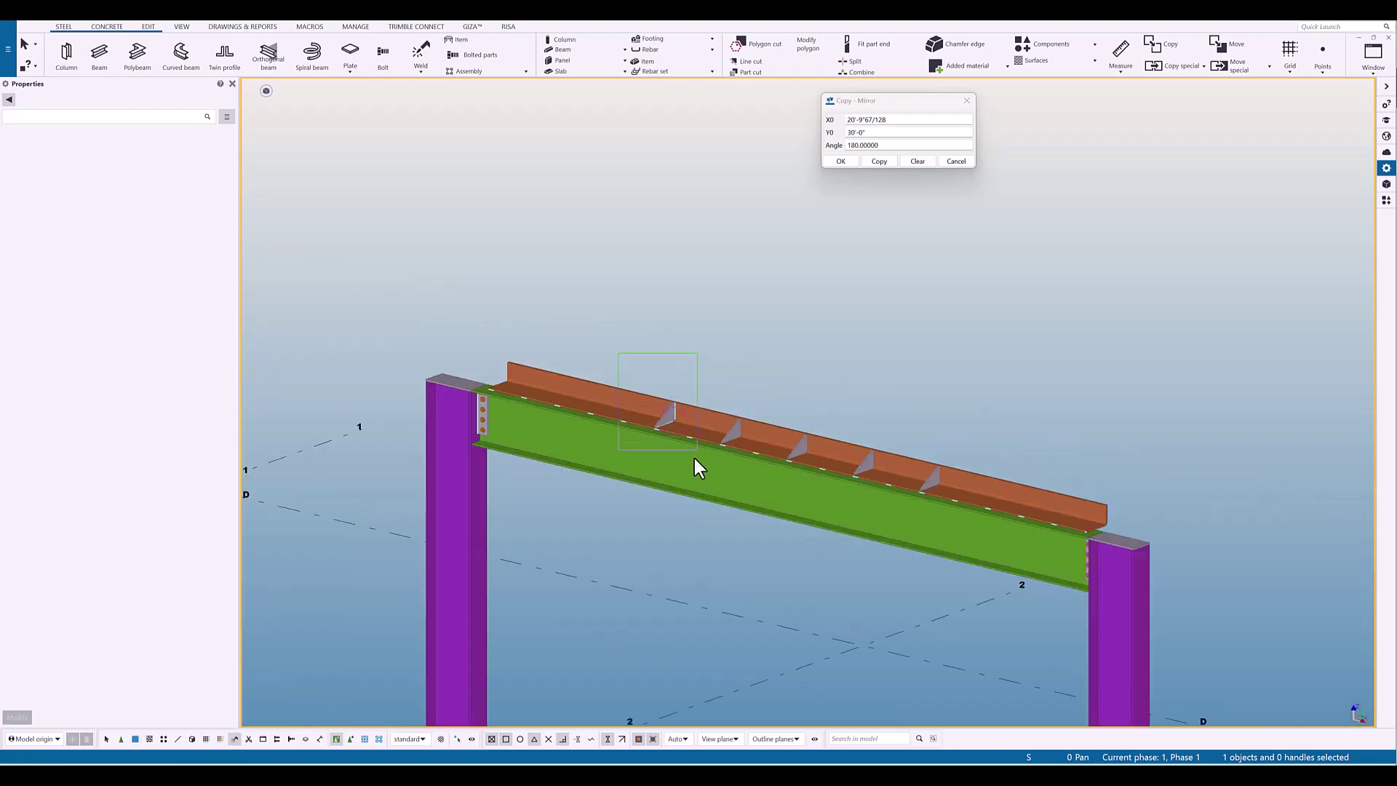
drag(694, 458, 697, 452)
scroll(674, 407, up, 5)
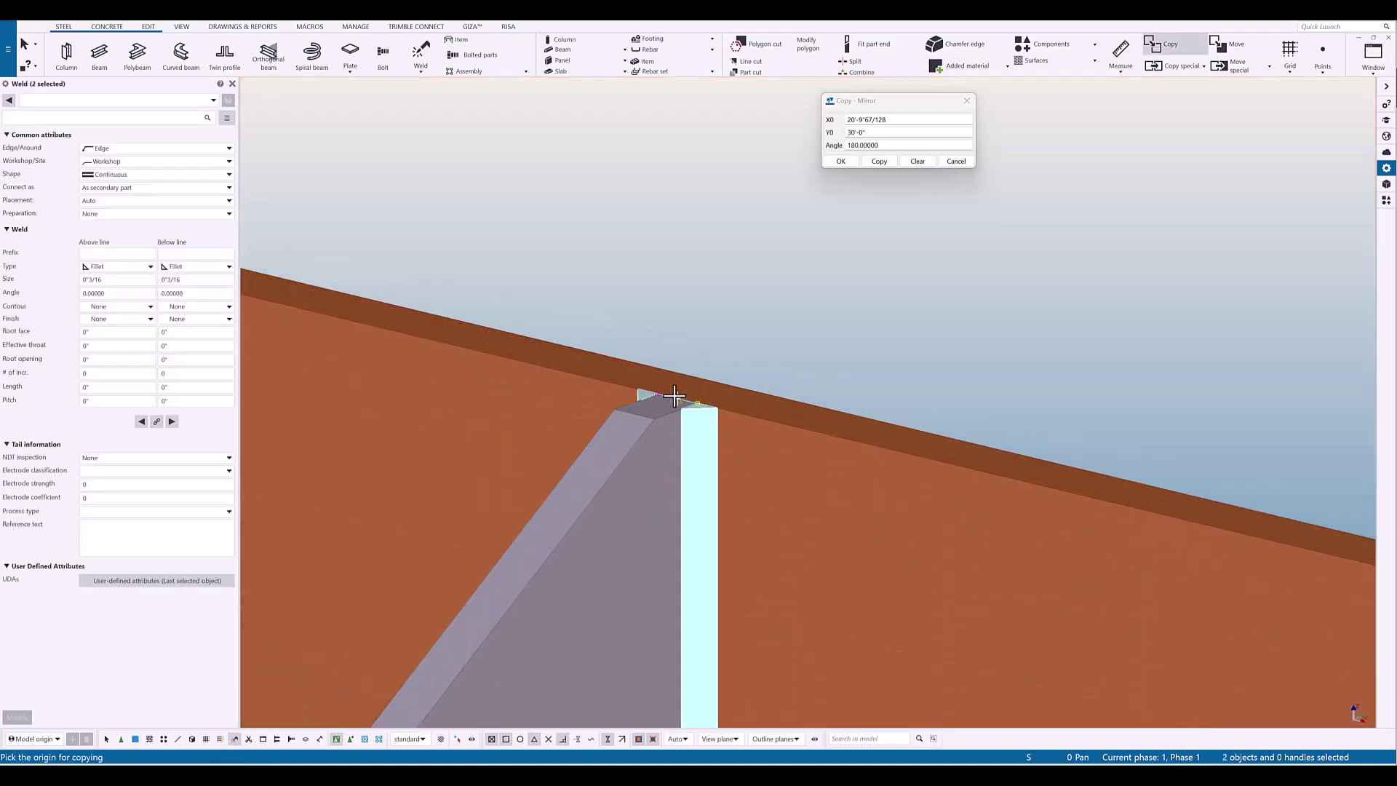
click(677, 398)
scroll(677, 398, down, 5)
scroll(1070, 486, down, 2)
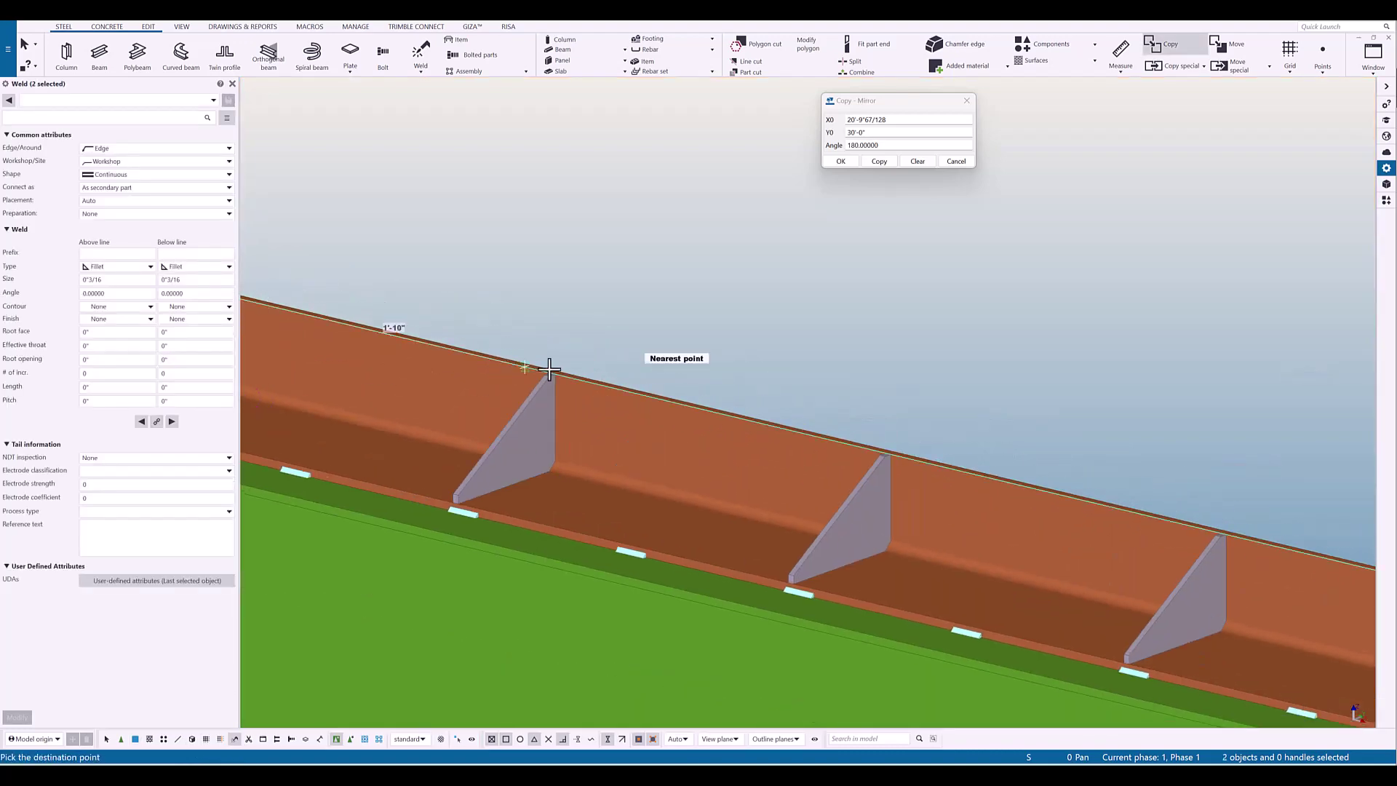
click(554, 374)
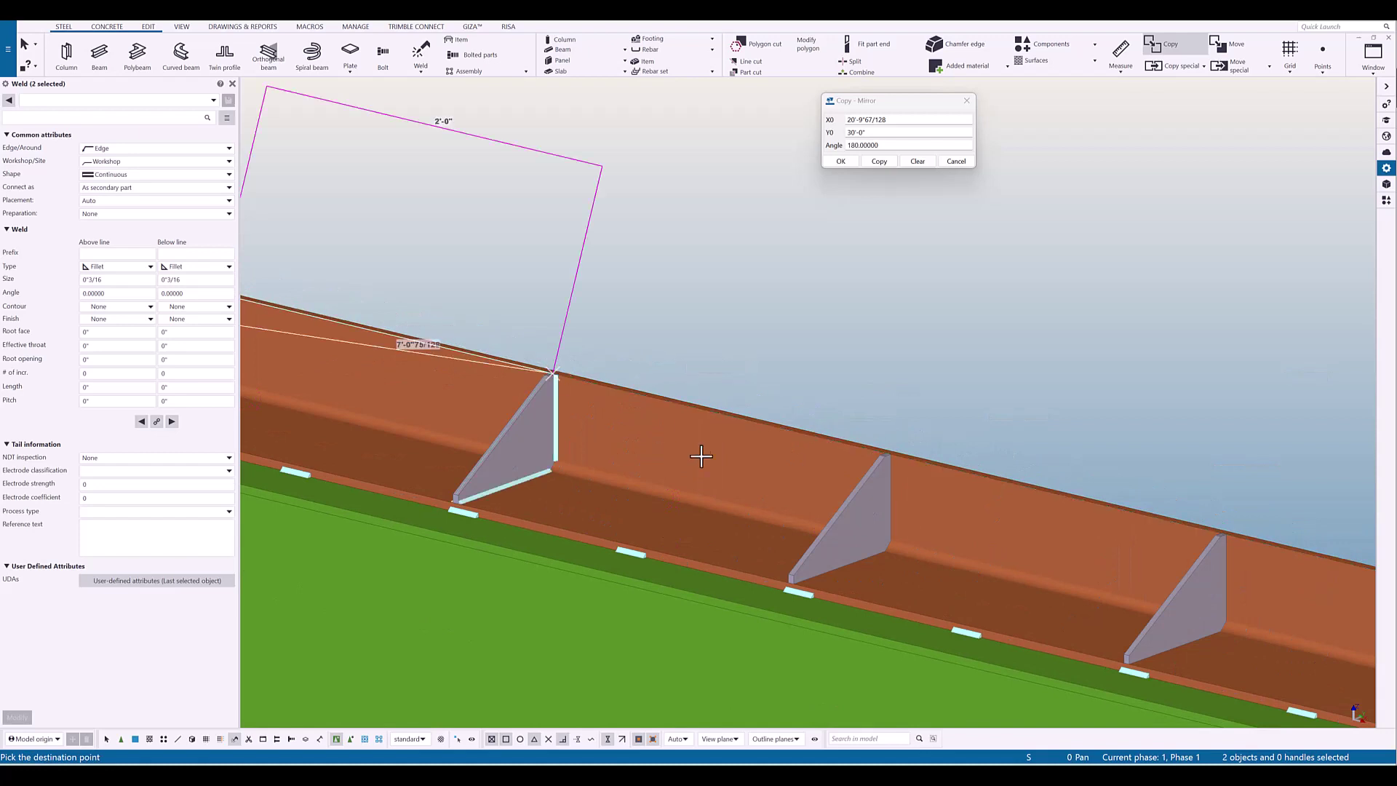
- Copy the two welds to the same corner of the remaining three stiffeners and end the command
click(890, 459)
middle_drag(1070, 553, 515, 447)
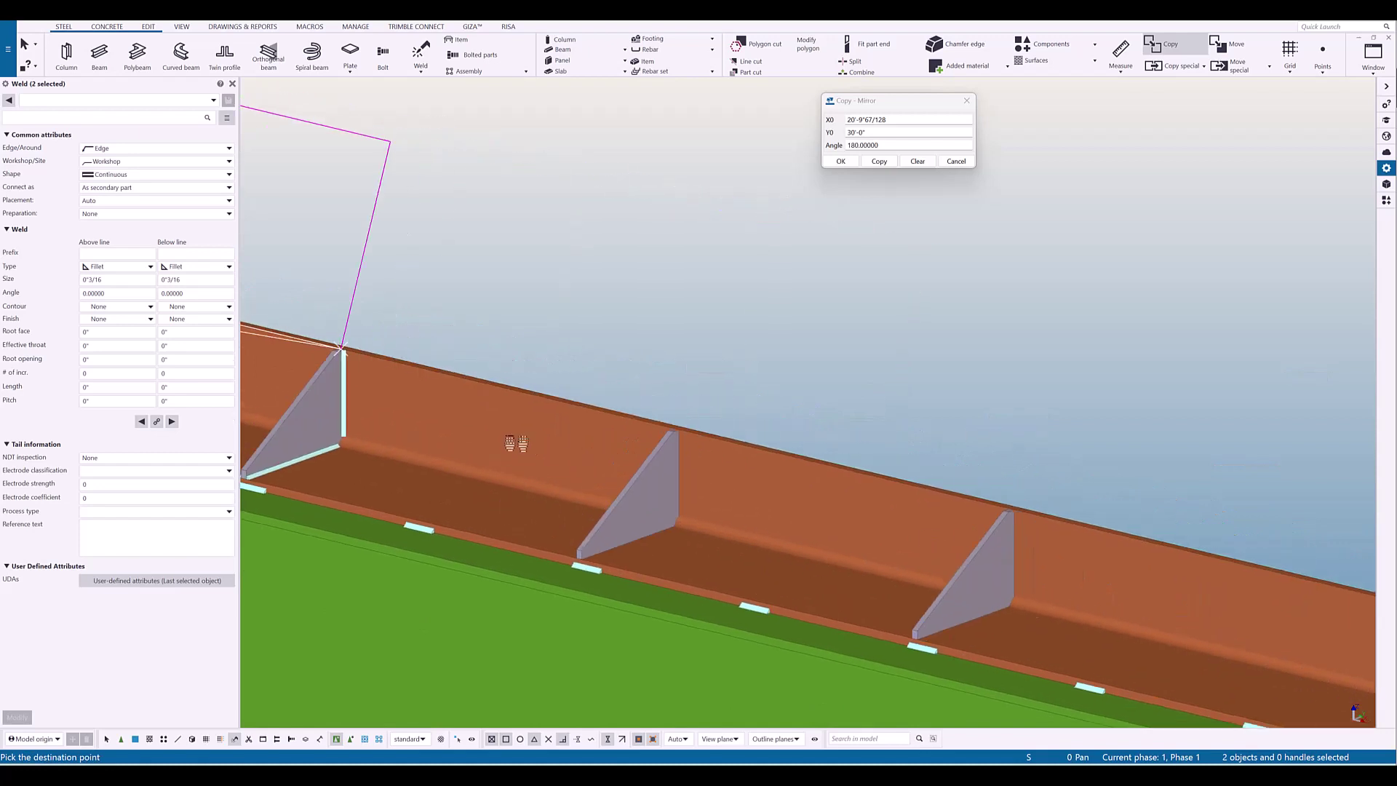
click(666, 428)
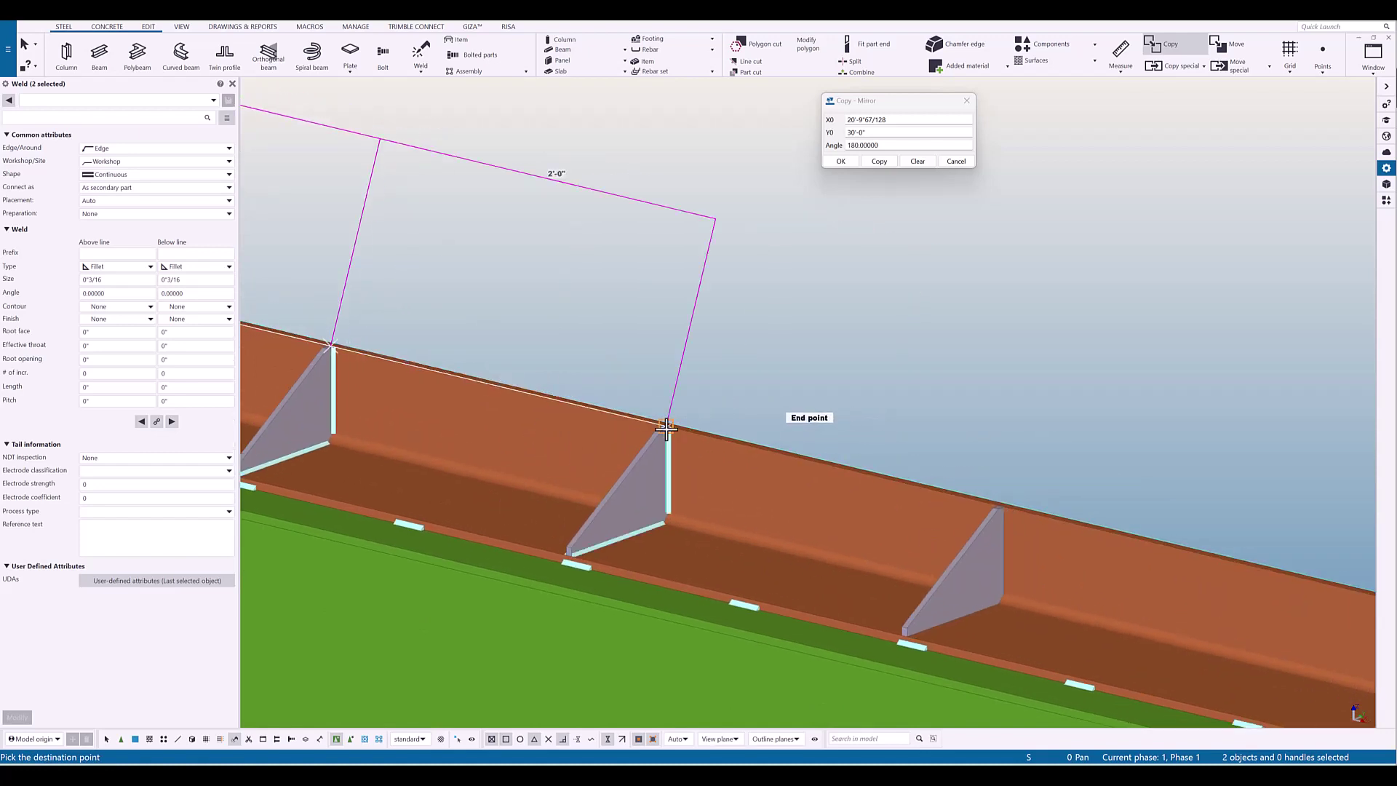
click(1000, 507)
scroll(808, 473, down, 3)
key(Escape)
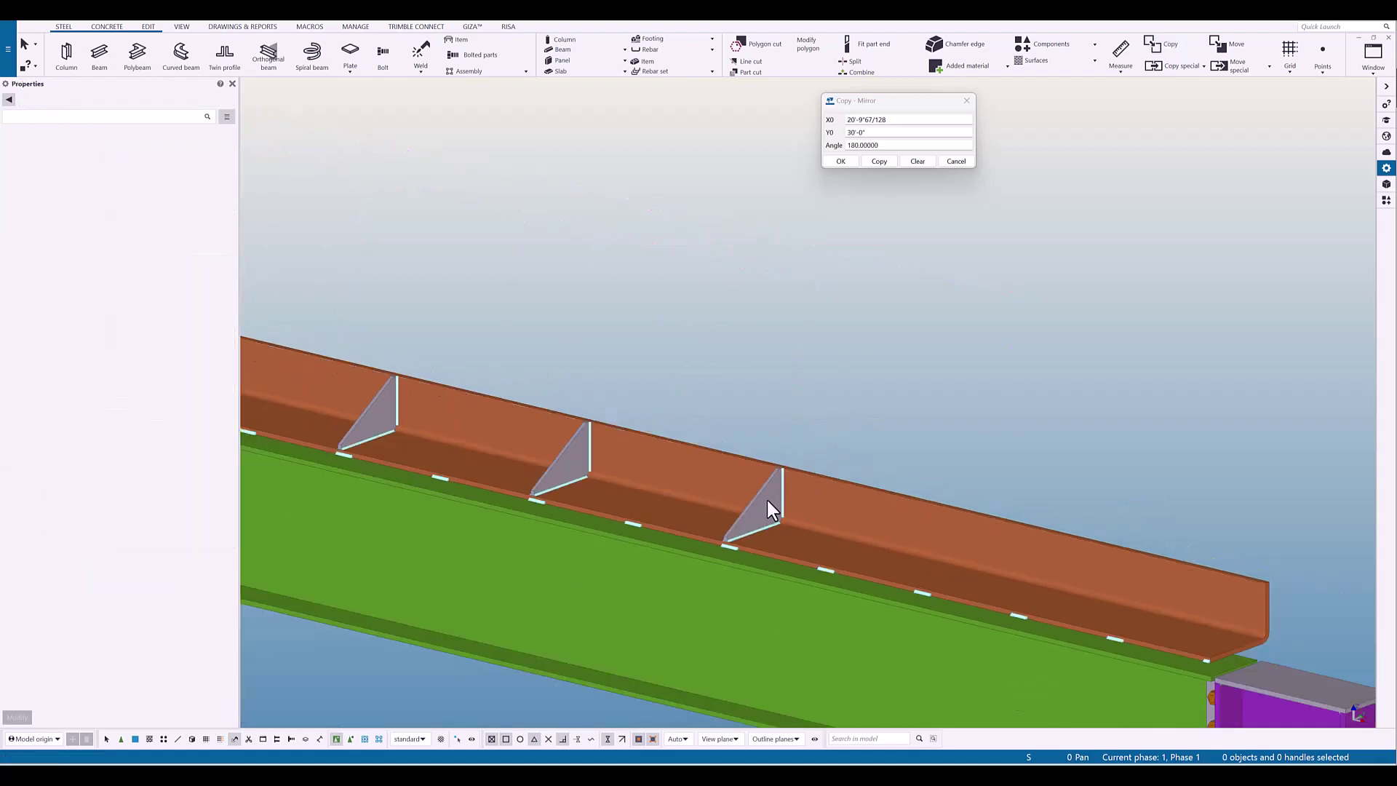
- Copy the last stiffener plate with its welds twice at 2'-0" spacing toward the far end of the bent plate
click(765, 501)
key(ctrl+c)
scroll(619, 411, up, 5)
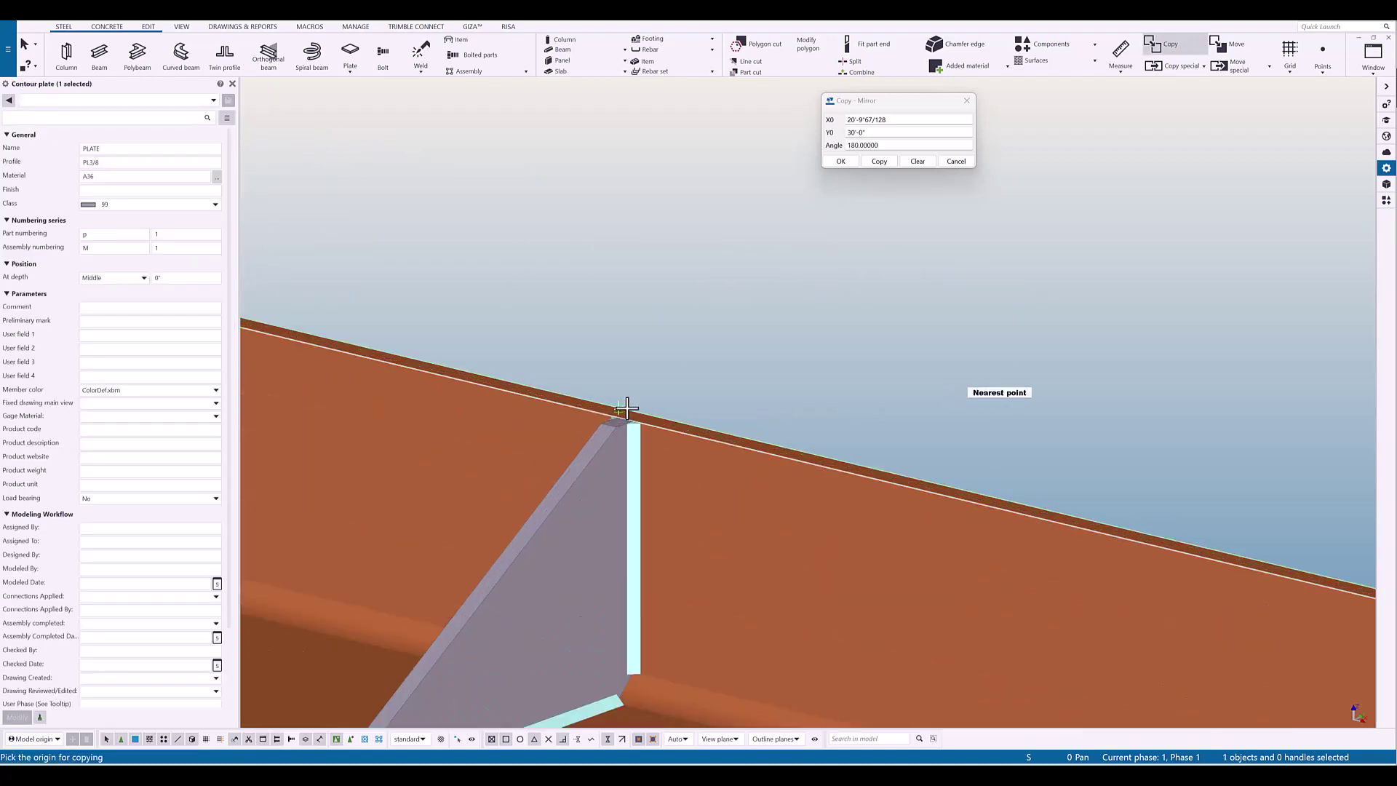
click(625, 420)
scroll(625, 419, down, 5)
scroll(895, 490, up, 4)
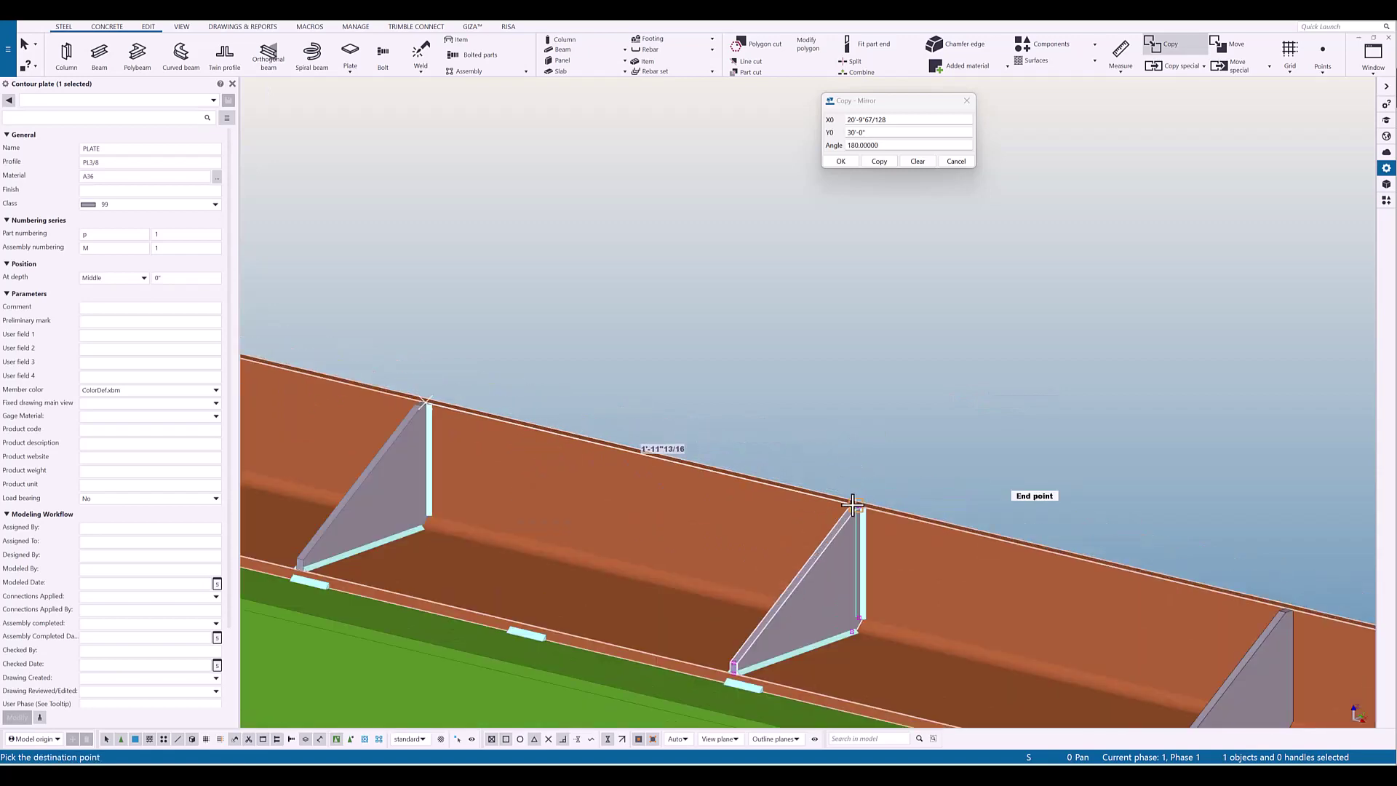
scroll(976, 506, down, 6)
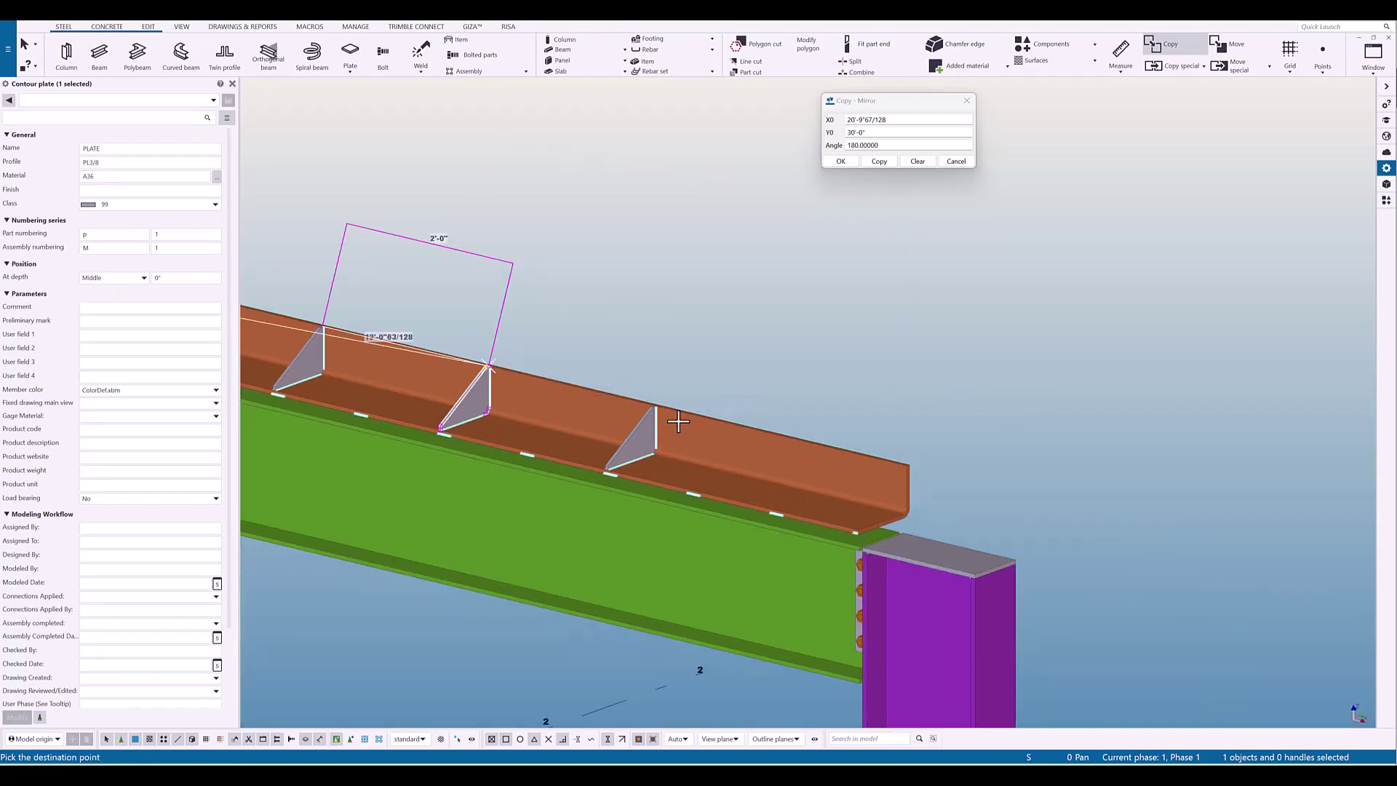
scroll(803, 450, up, 3)
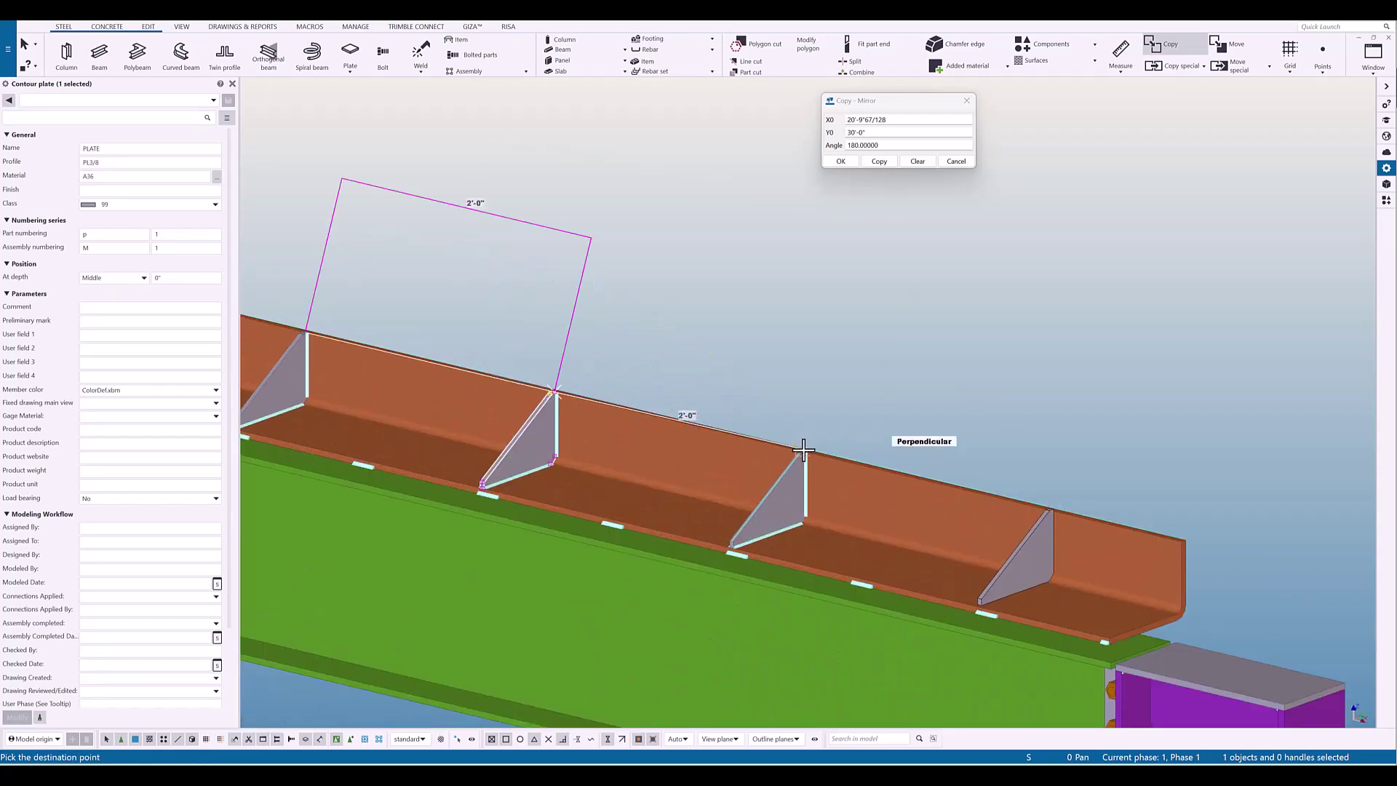
click(804, 451)
- Copy the first stiffener plate with its welds twice at 2'-0" spacing toward the opposite end of the bent plate
scroll(803, 451, down, 5)
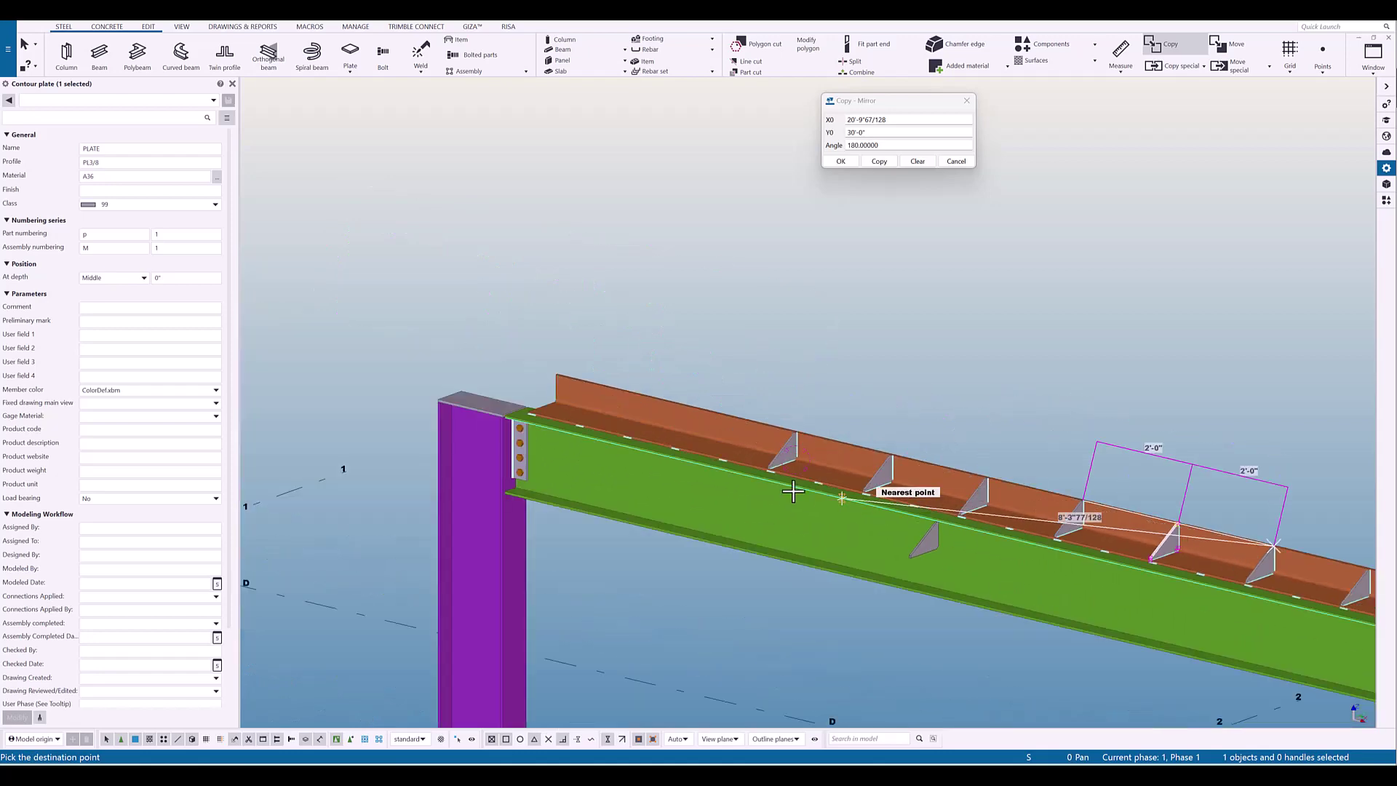
scroll(1038, 513, down, 1)
middle_drag(1316, 599, 954, 521)
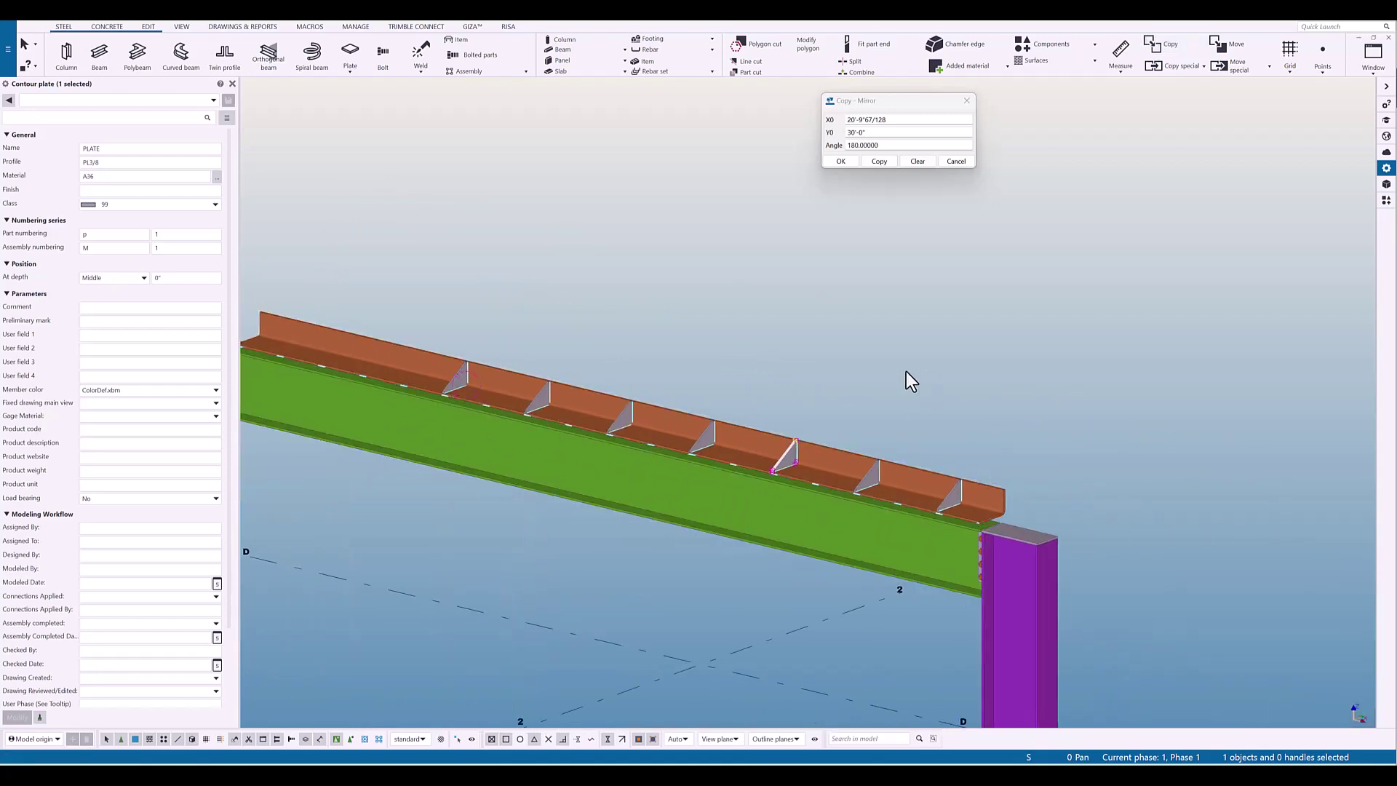
scroll(437, 390, up, 5)
click(482, 392)
scroll(478, 390, up, 3)
key(ctrl+c)
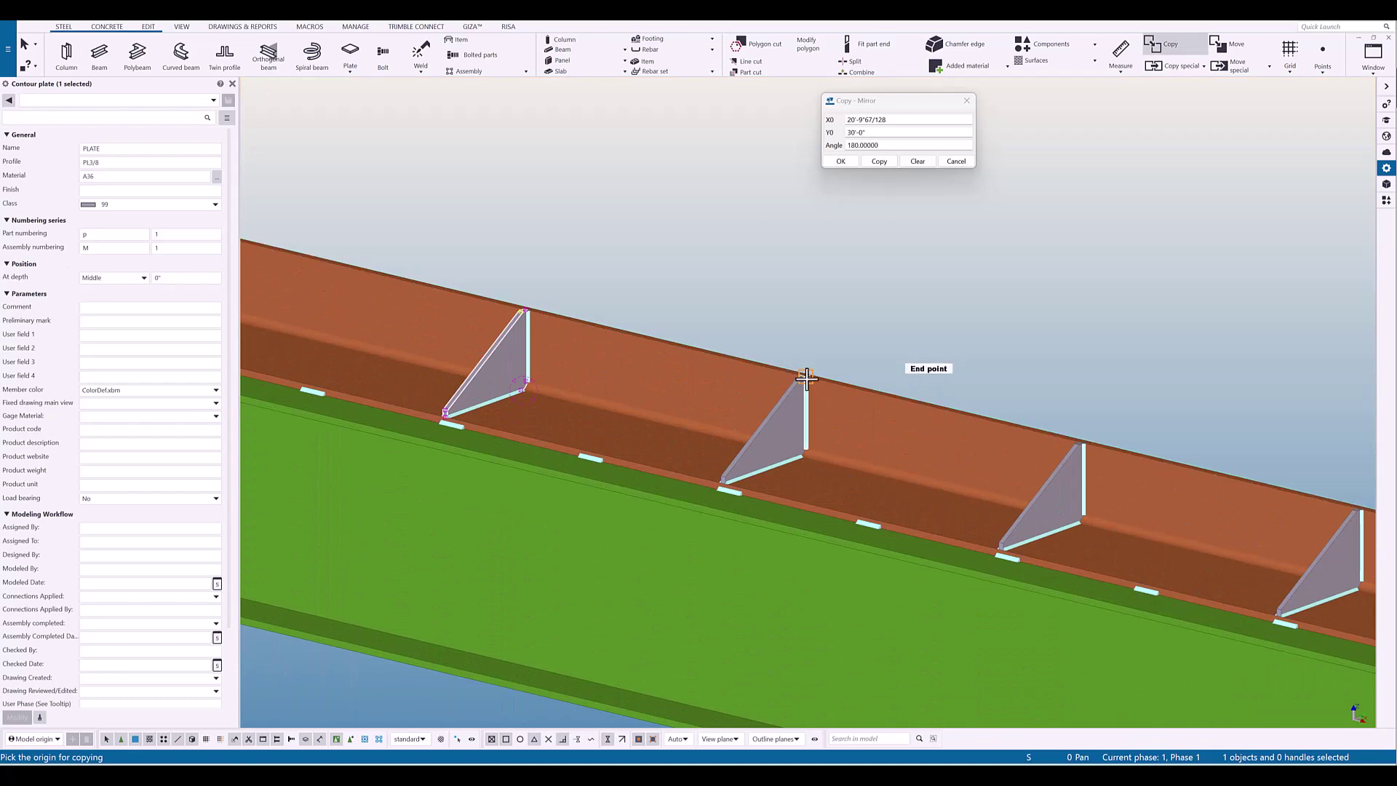
click(526, 310)
scroll(391, 350, down, 3)
scroll(827, 437, up, 3)
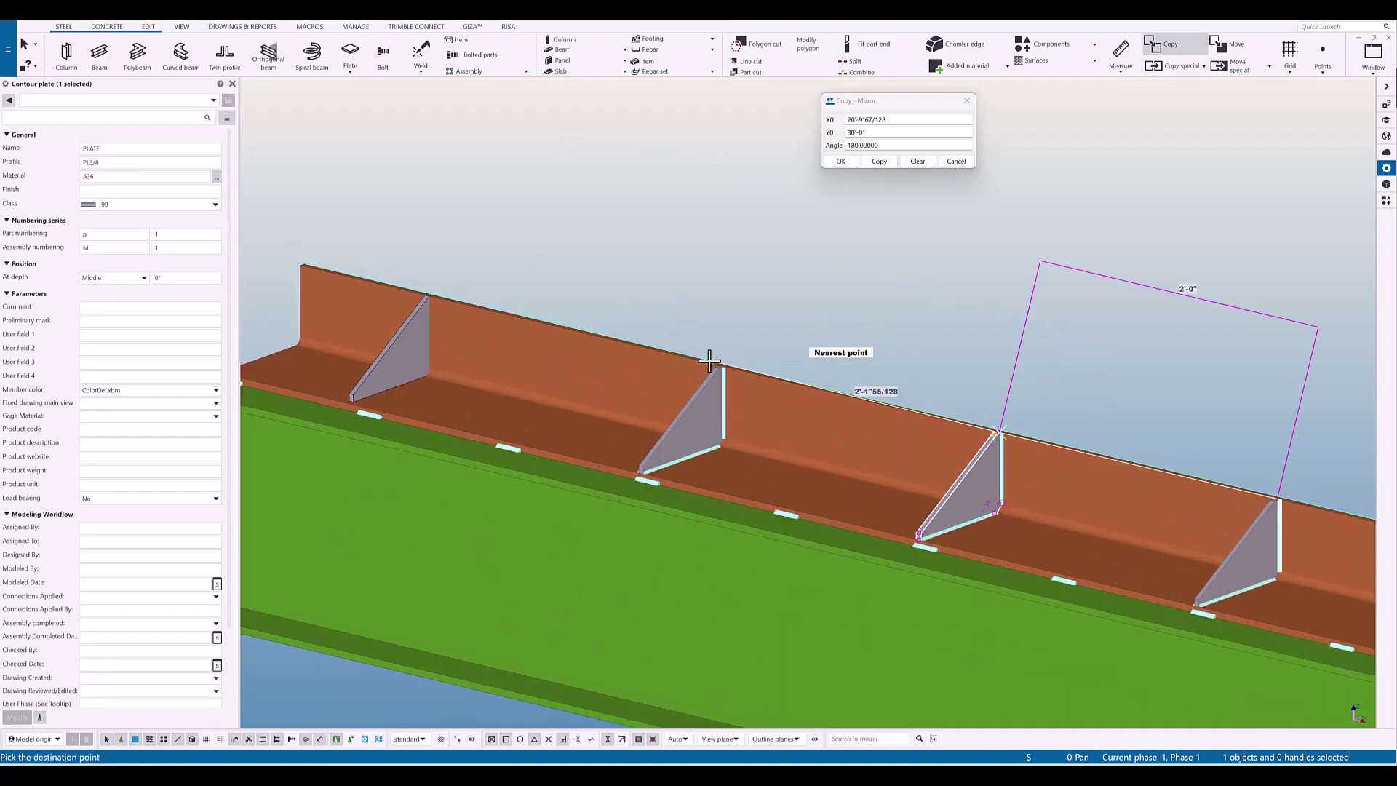
click(718, 364)
scroll(719, 364, down, 5)
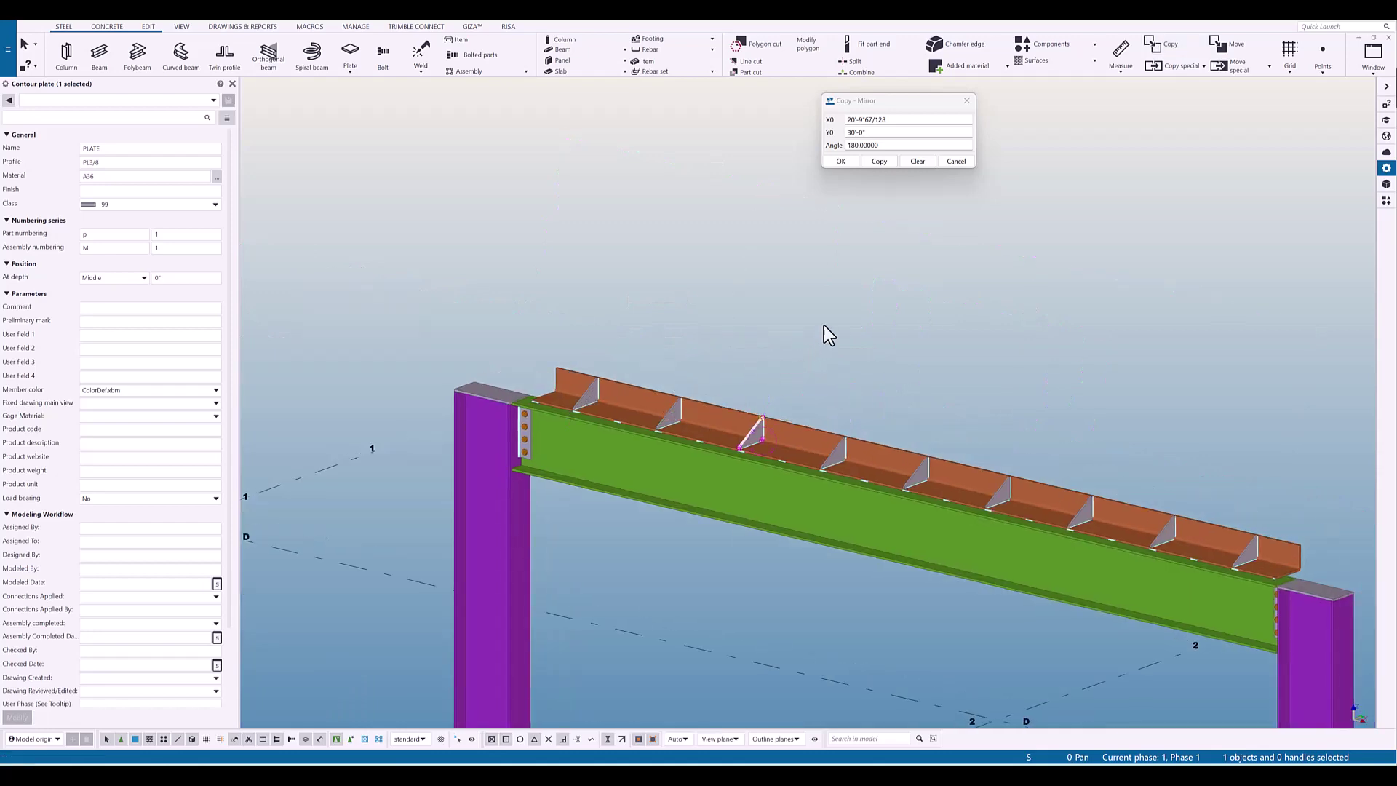
- Examine the full row of stiffeners along the bent plate from the other side of the beam and clear the selection
ctrl+middle_drag(800, 335, 915, 460)
scroll(806, 398, up, 3)
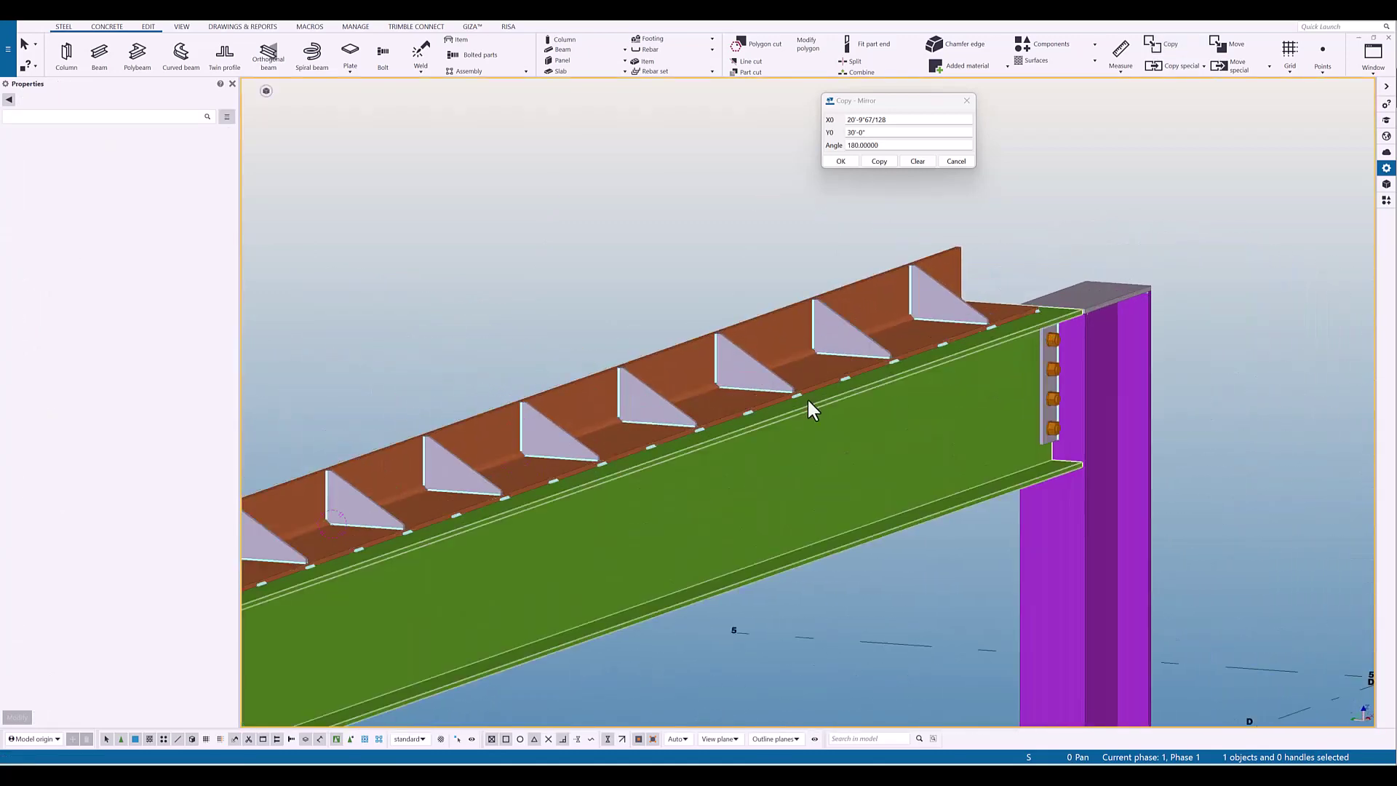
middle_drag(806, 398, 964, 320)
scroll(942, 357, up, 1)
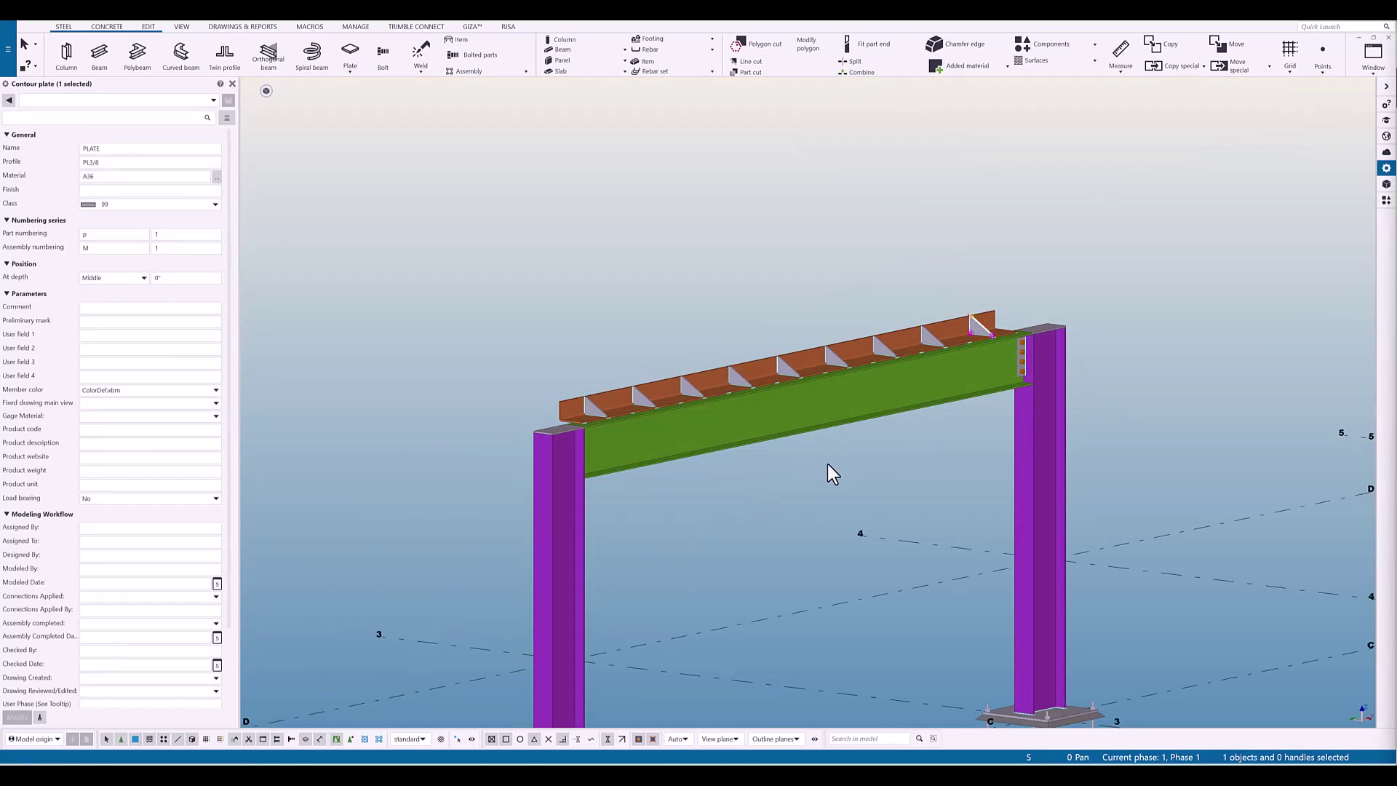
middle_drag(833, 474, 756, 473)
scroll(831, 426, down, 2)
ctrl+middle_drag(832, 432, 805, 458)
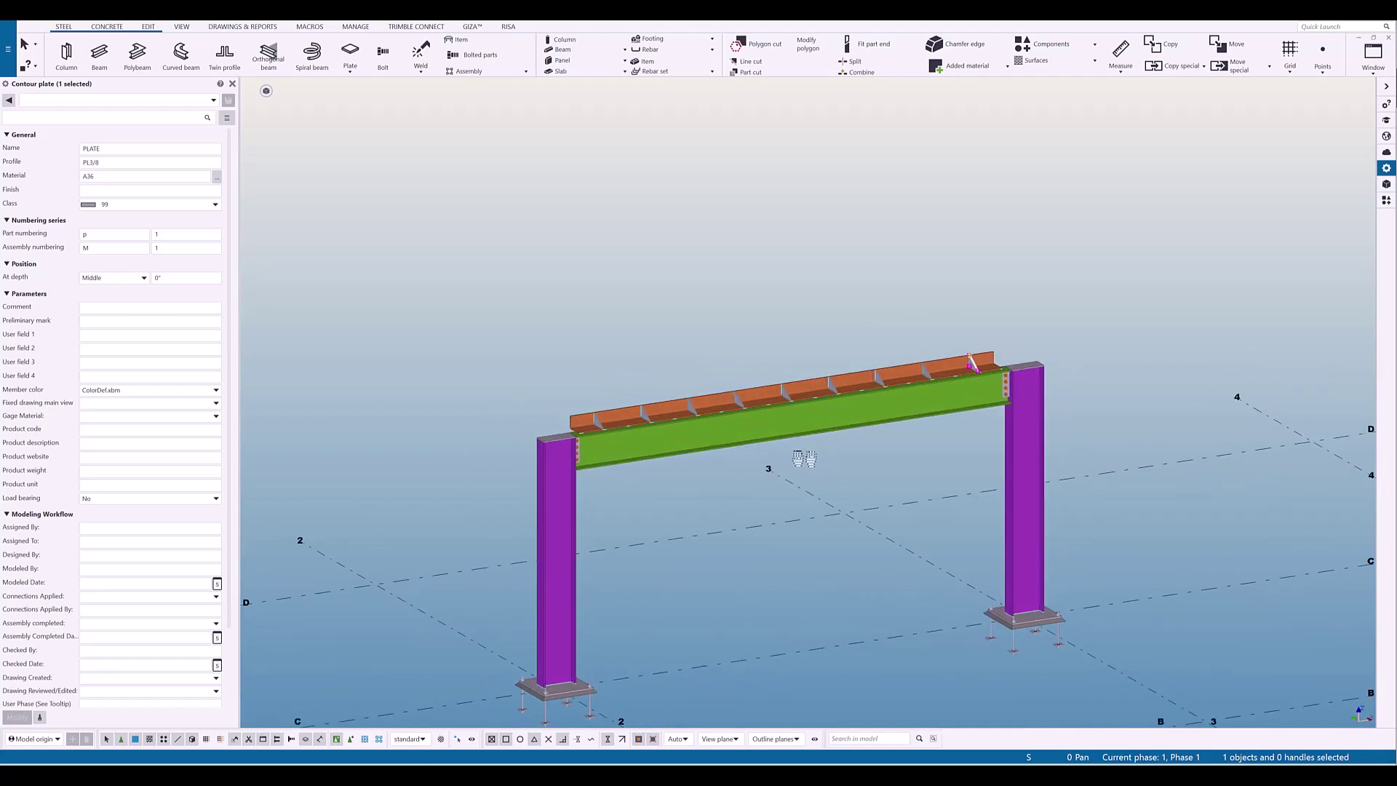
click(898, 469)
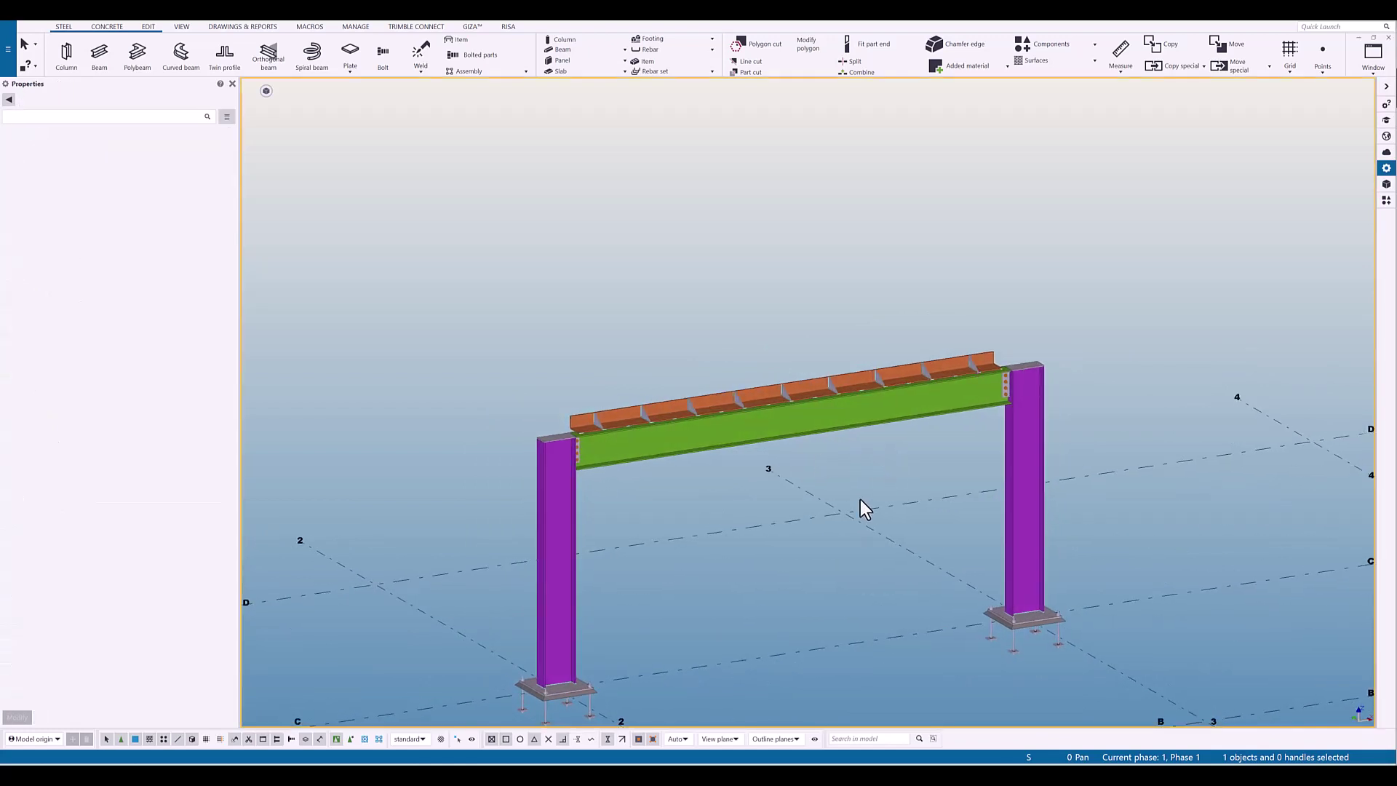
scroll(602, 493, up, 4)
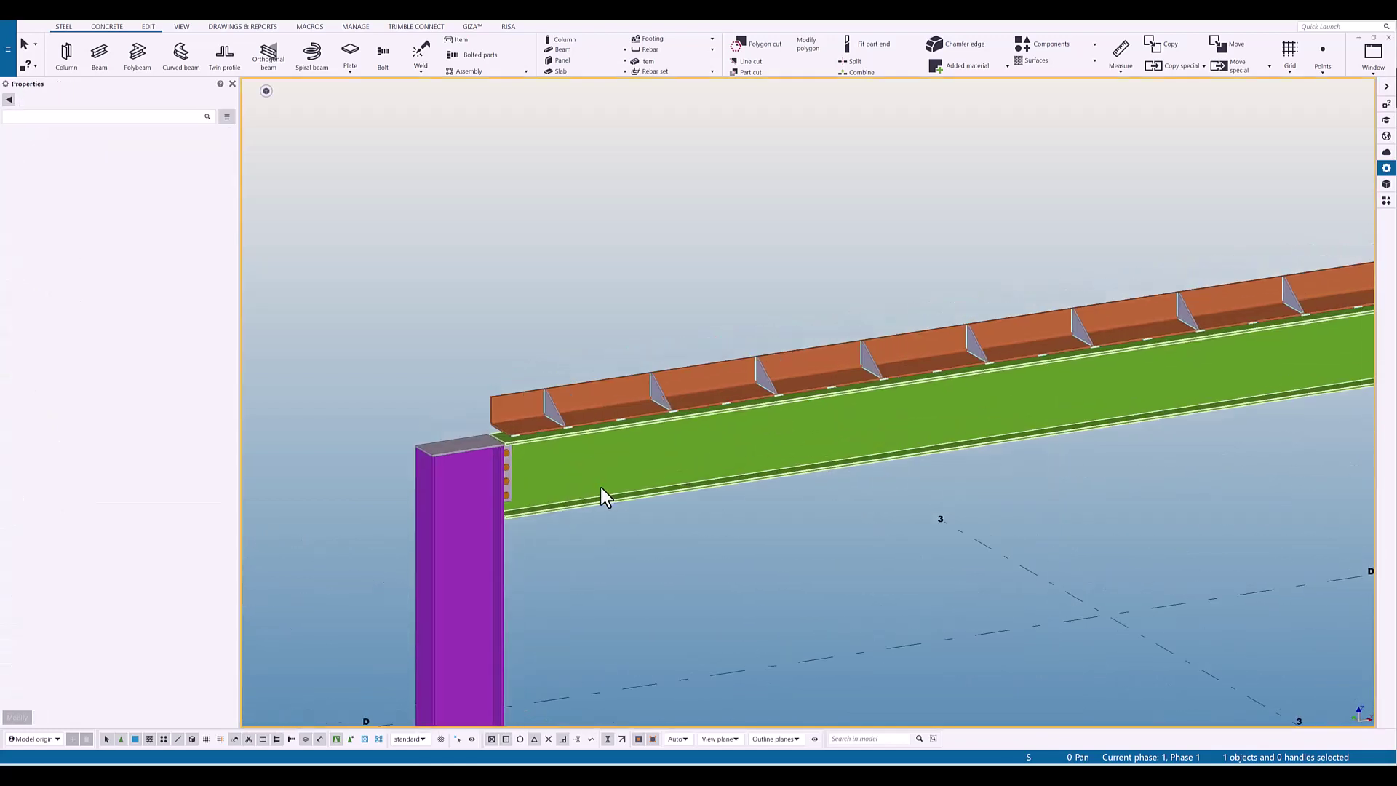
- Switch to the front plane view and examine the shear plate, bent plate and beam where they meet at the column on grid 2
key(ctrl+p)
scroll(652, 480, down, 4)
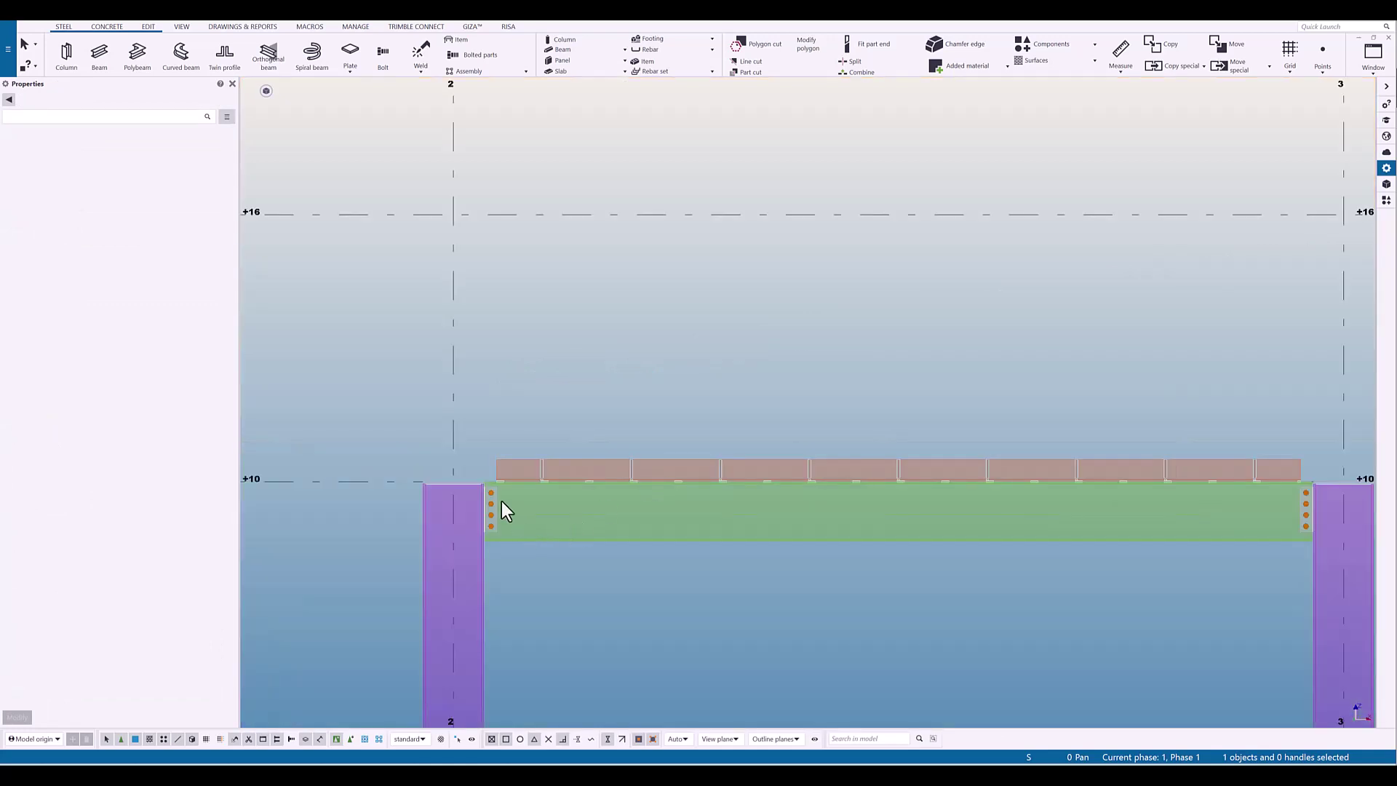
scroll(499, 502, up, 4)
scroll(499, 482, up, 4)
scroll(539, 484, down, 4)
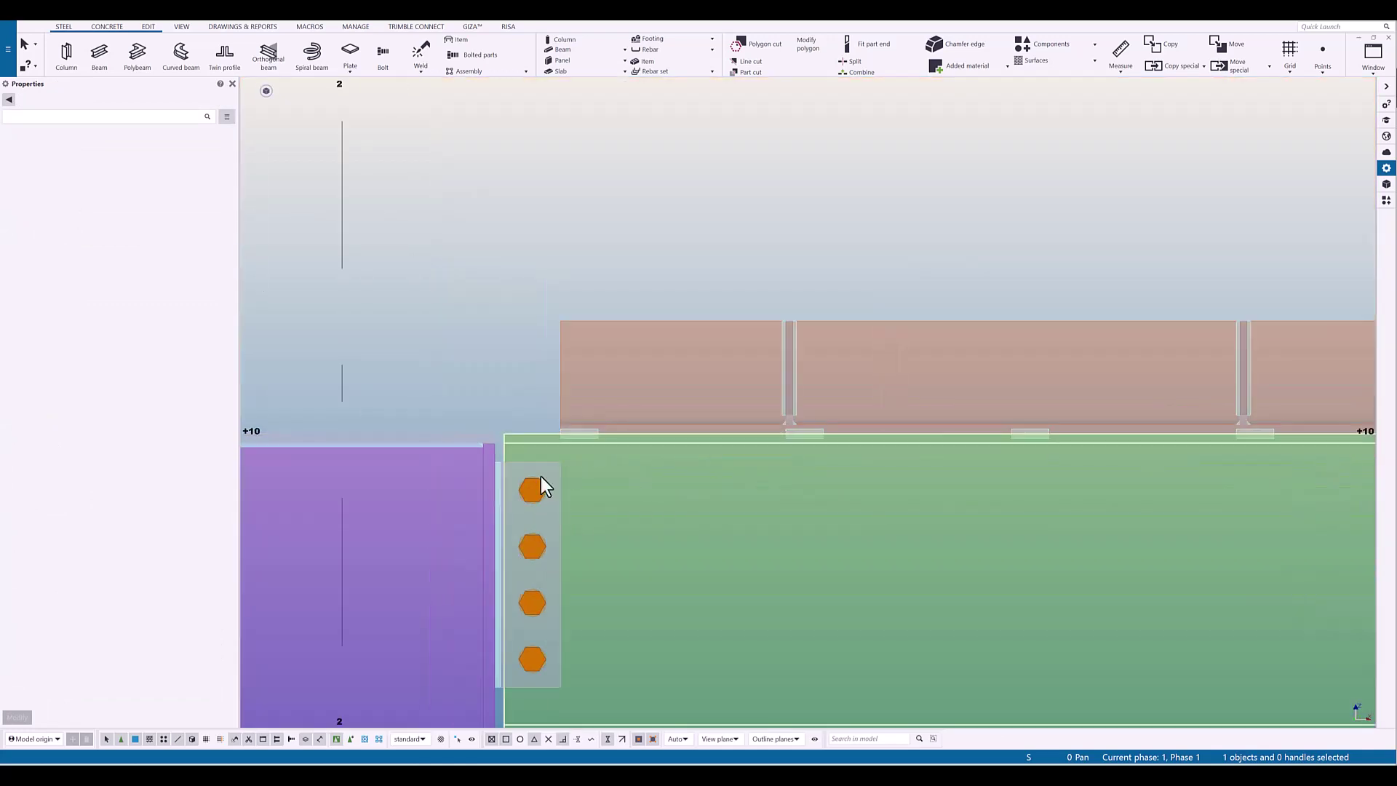
scroll(540, 478, up, 5)
scroll(437, 412, up, 2)
click(502, 425)
scroll(666, 422, down, 5)
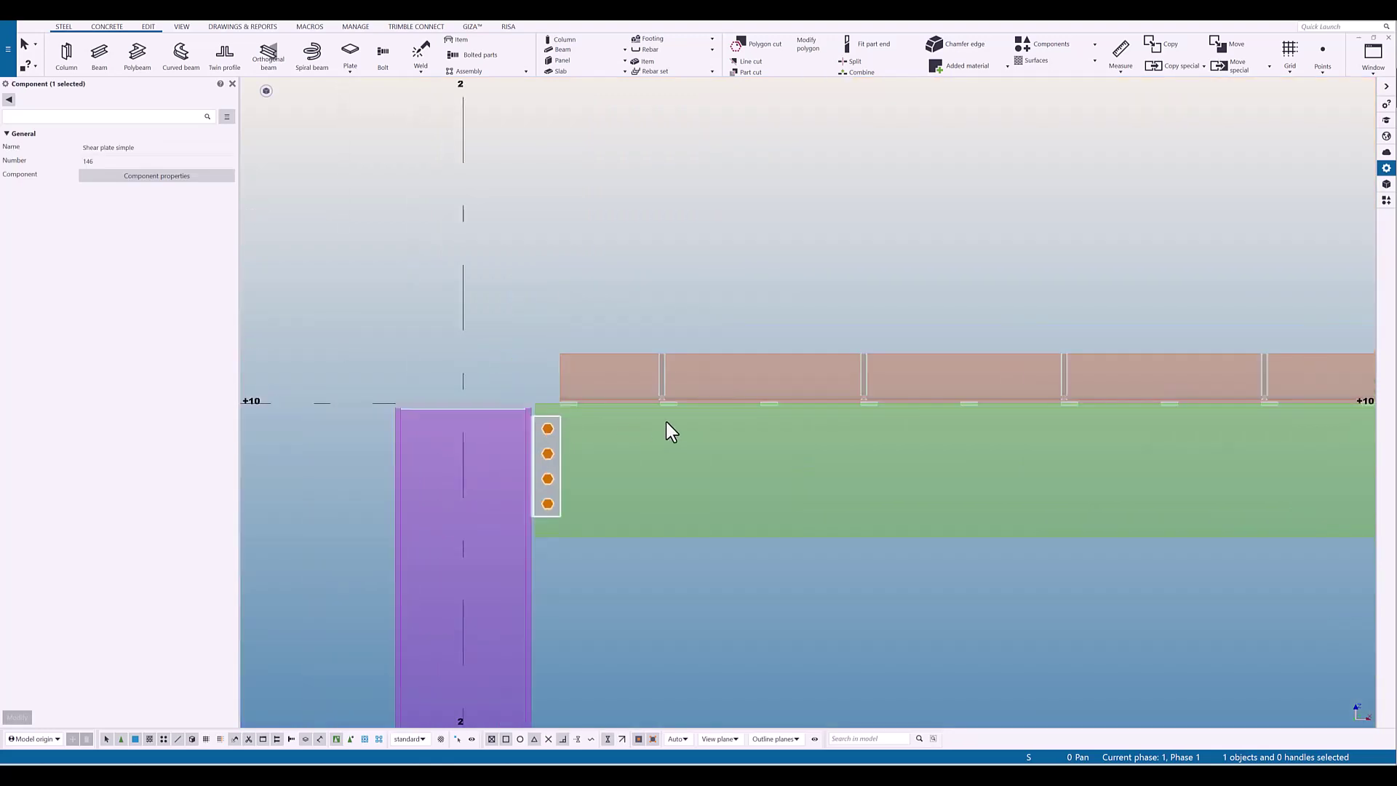
scroll(661, 404, up, 4)
scroll(661, 403, up, 3)
click(623, 396)
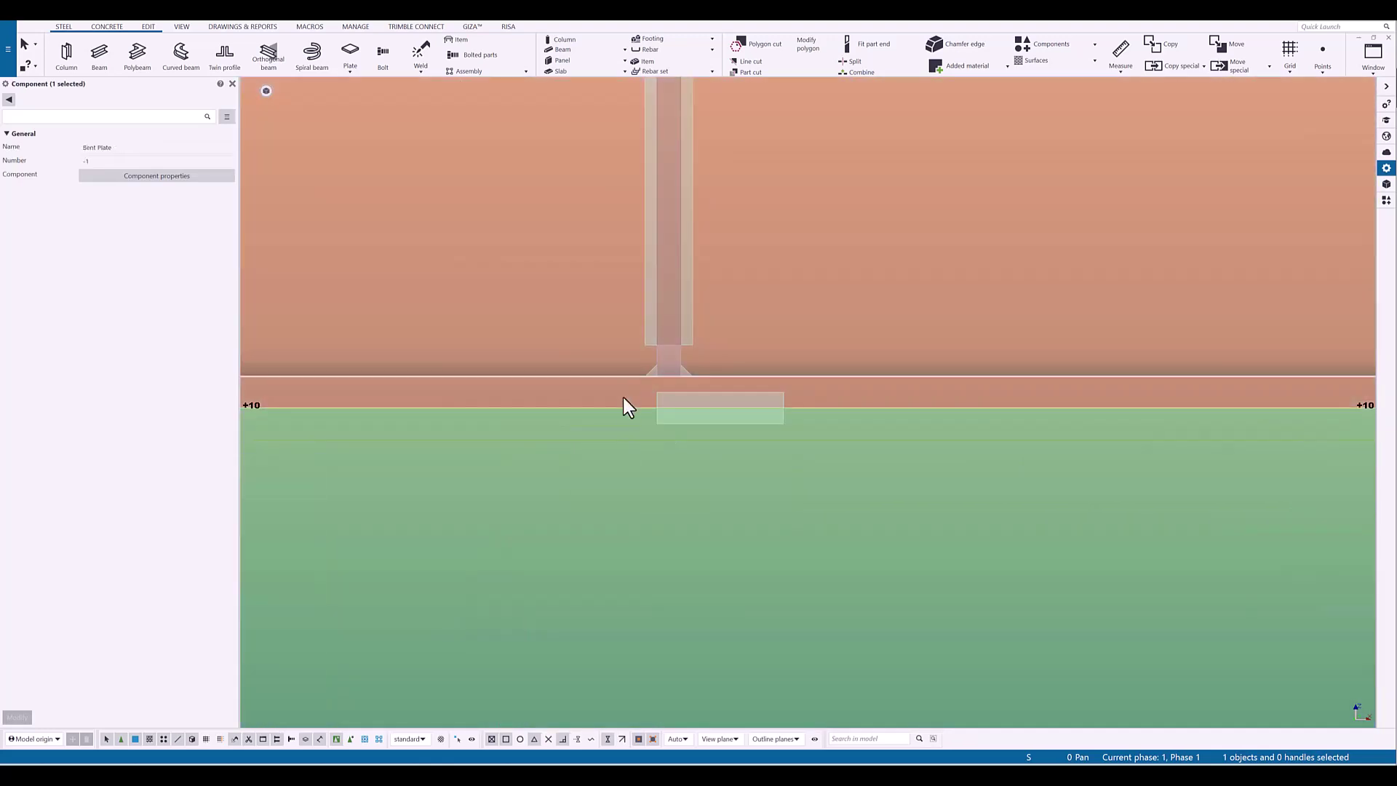
click(622, 439)
- Select the first stiffener plate and inspect its welds to the bent plate in the front and plan views
scroll(622, 440, down, 4)
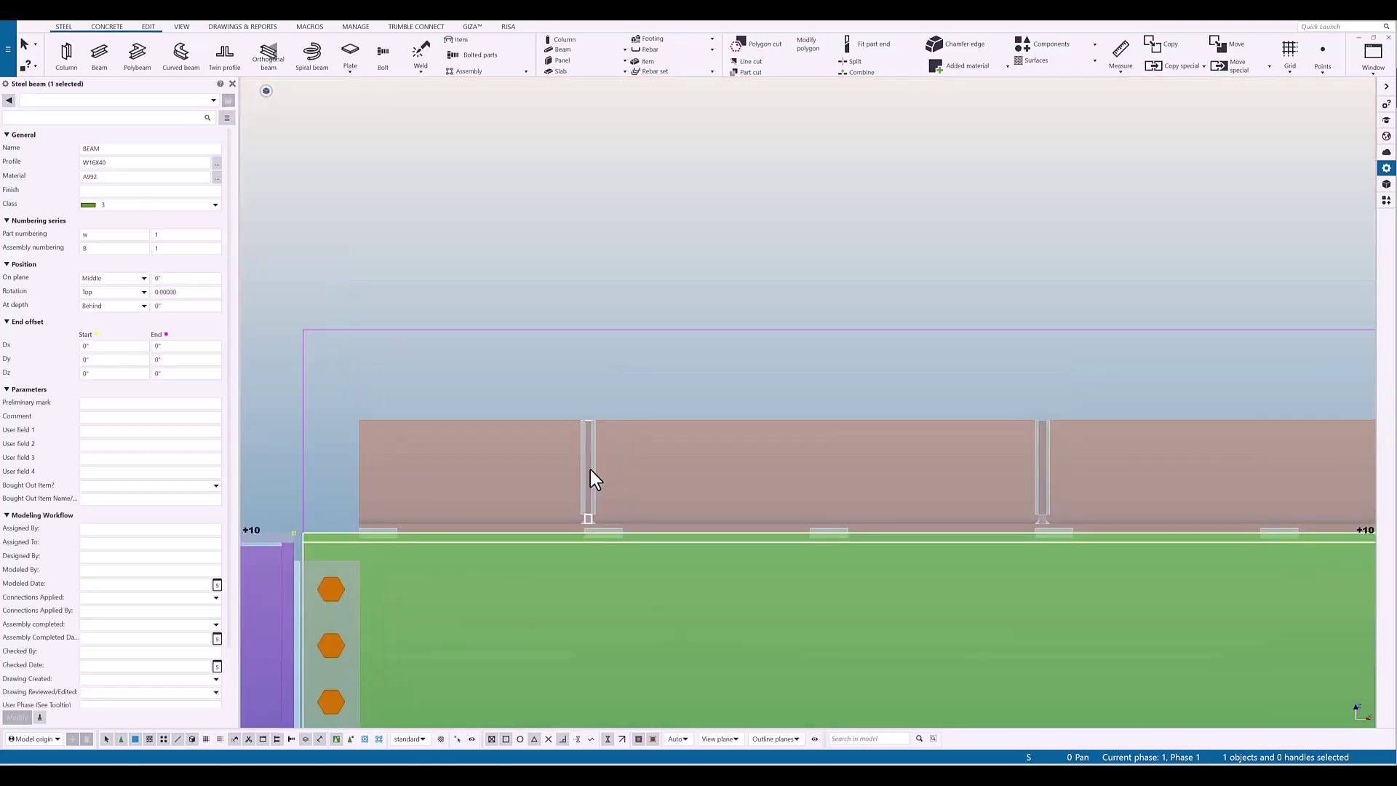
click(588, 424)
scroll(584, 504, down, 5)
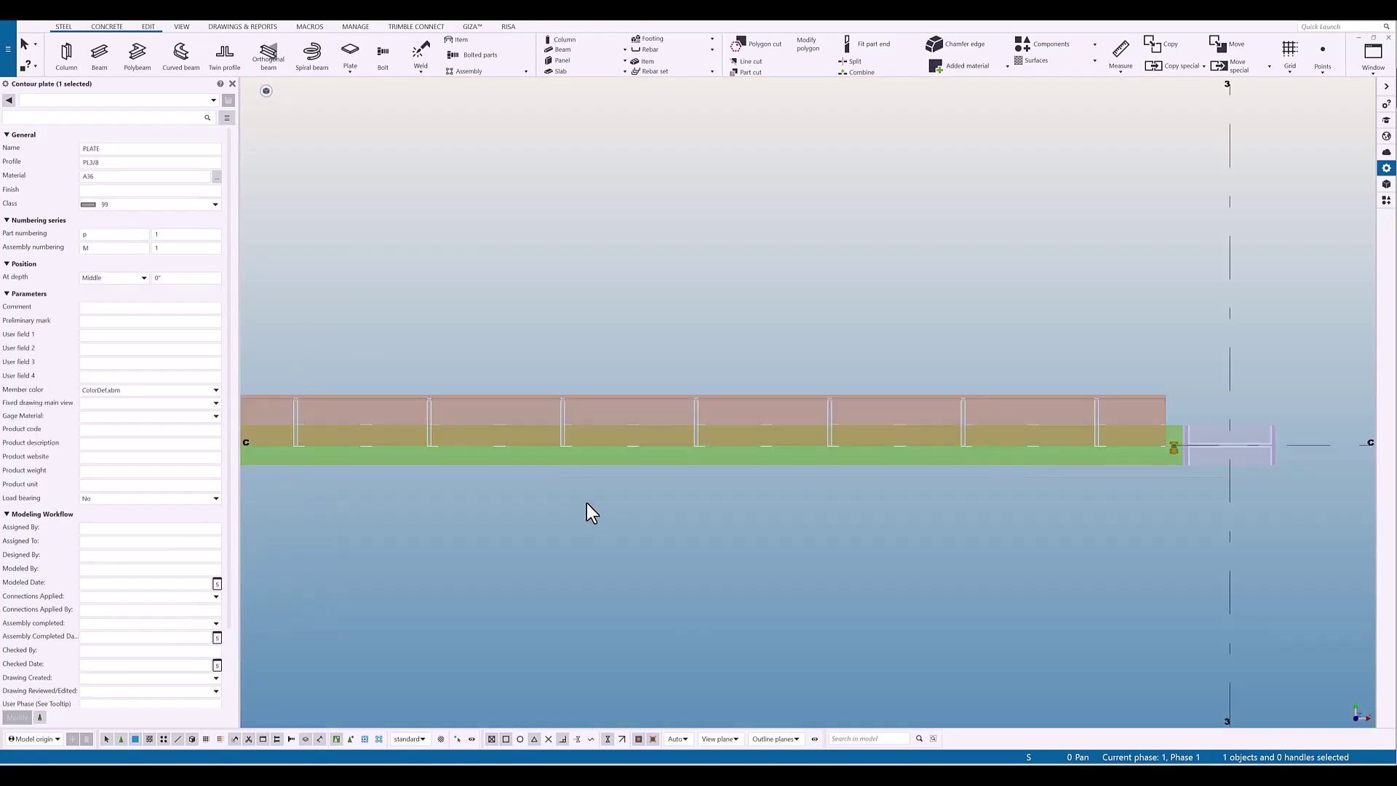
scroll(1042, 481, down, 3)
scroll(752, 447, up, 10)
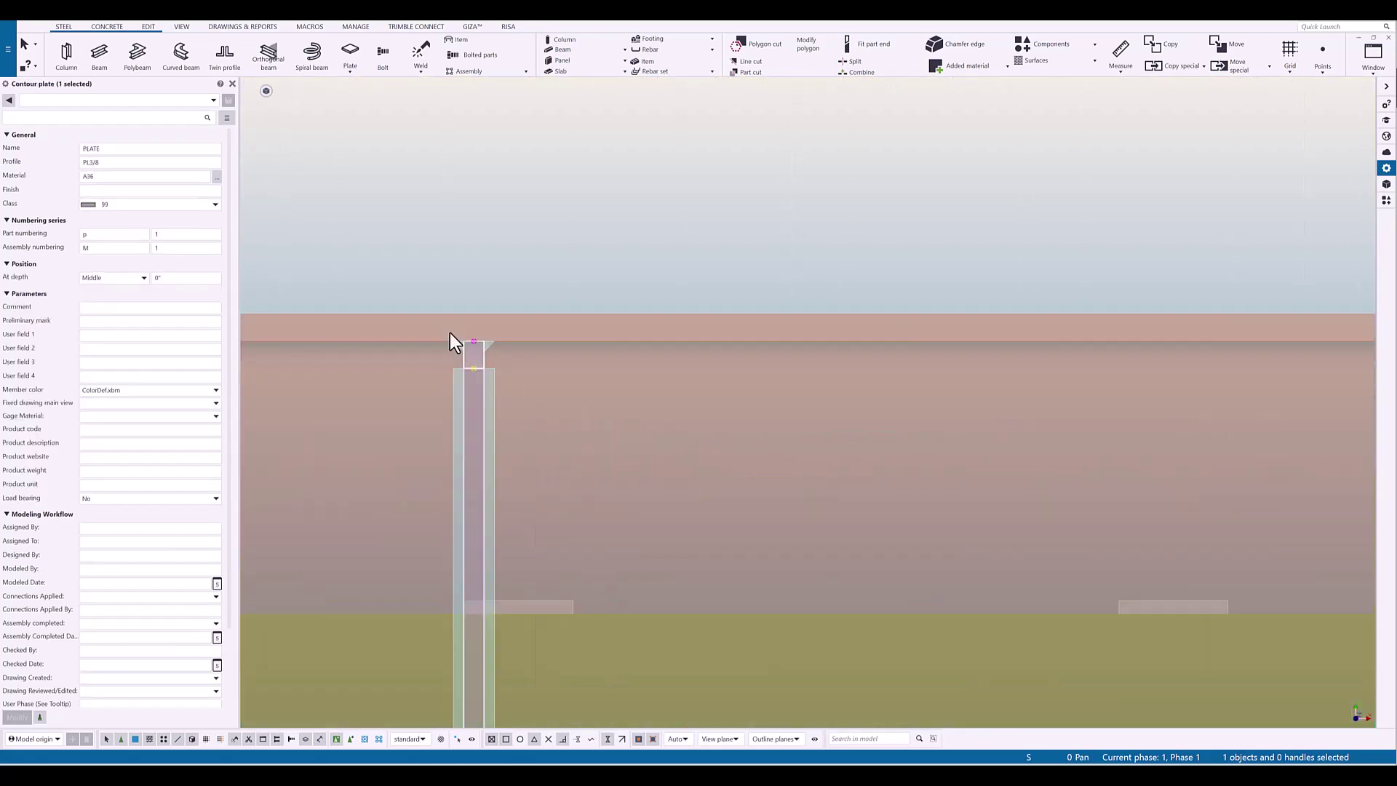
scroll(610, 425, down, 4)
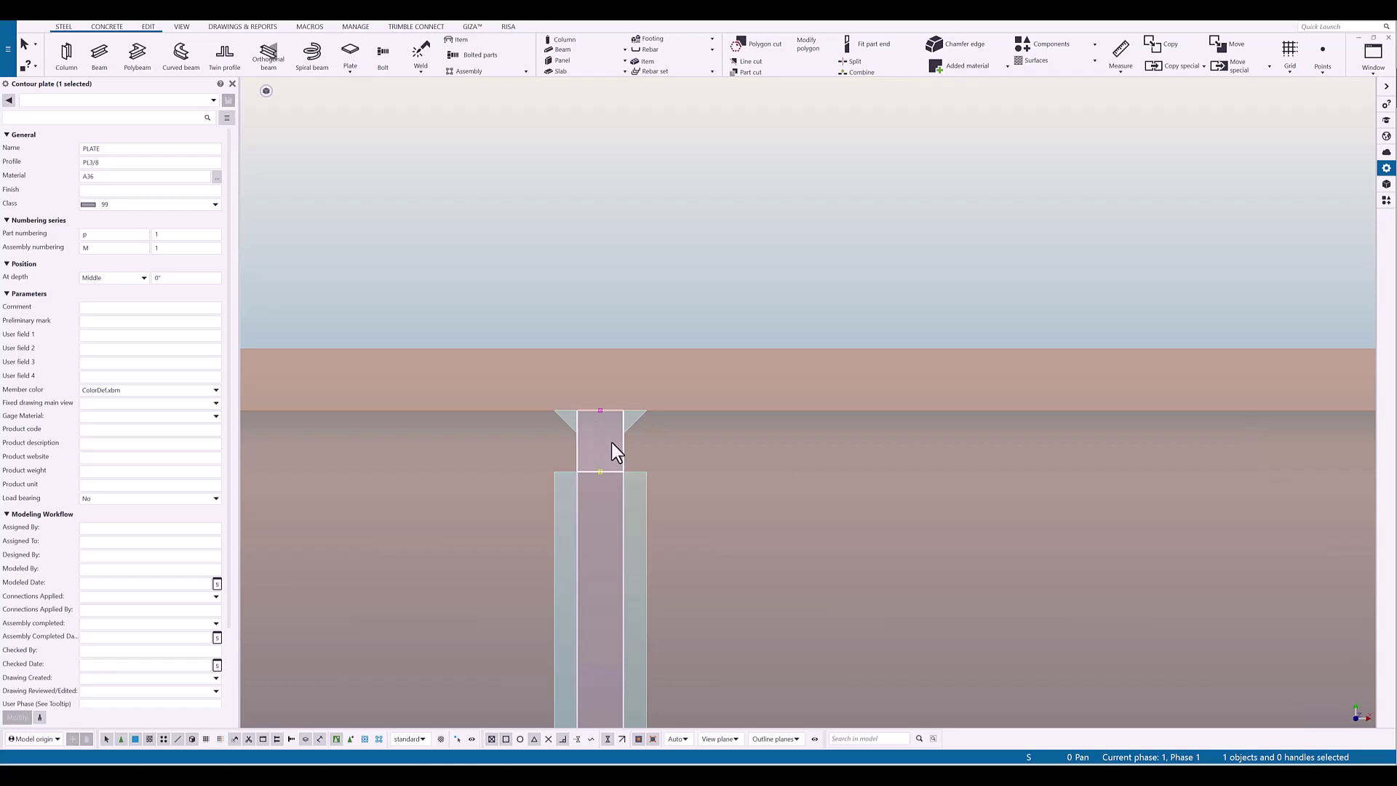
scroll(549, 470, down, 4)
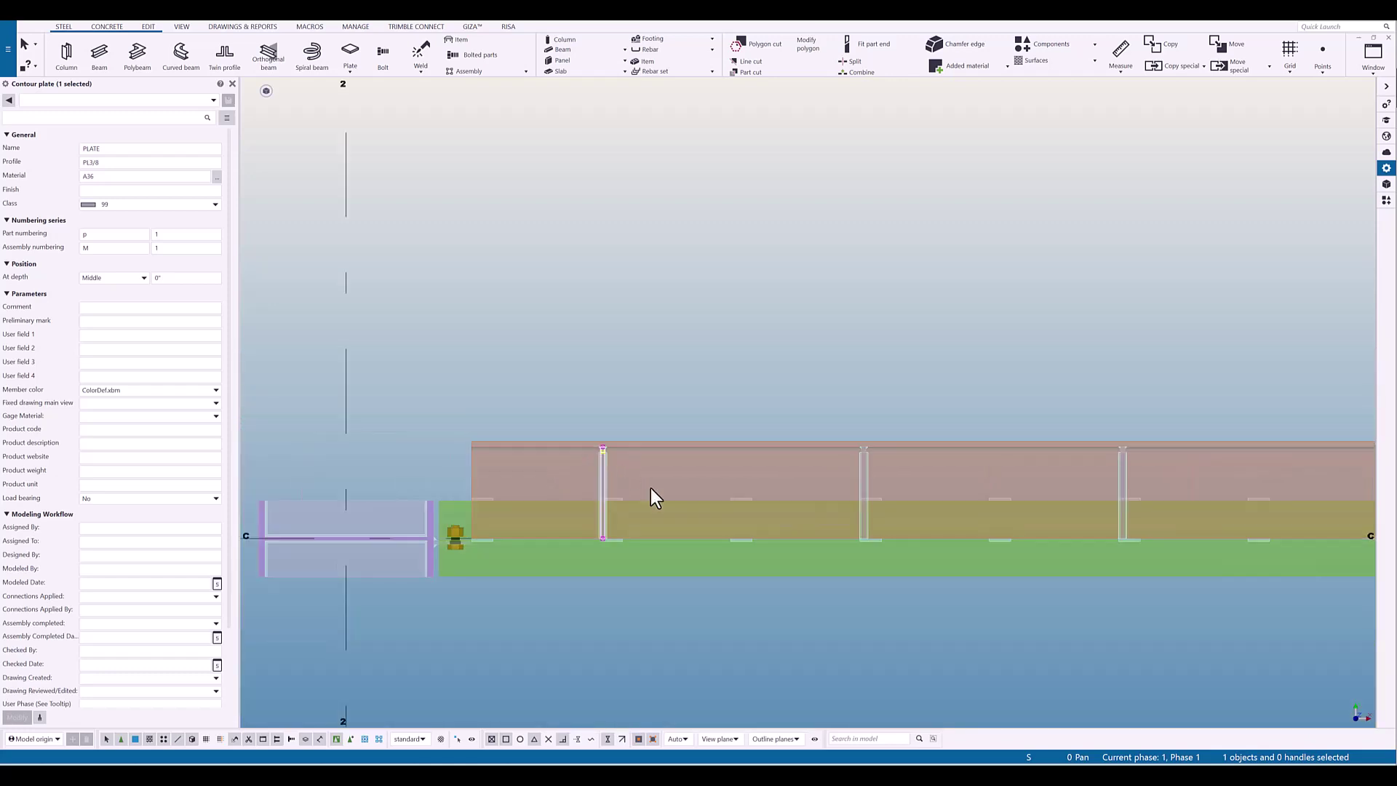
scroll(637, 437, up, 4)
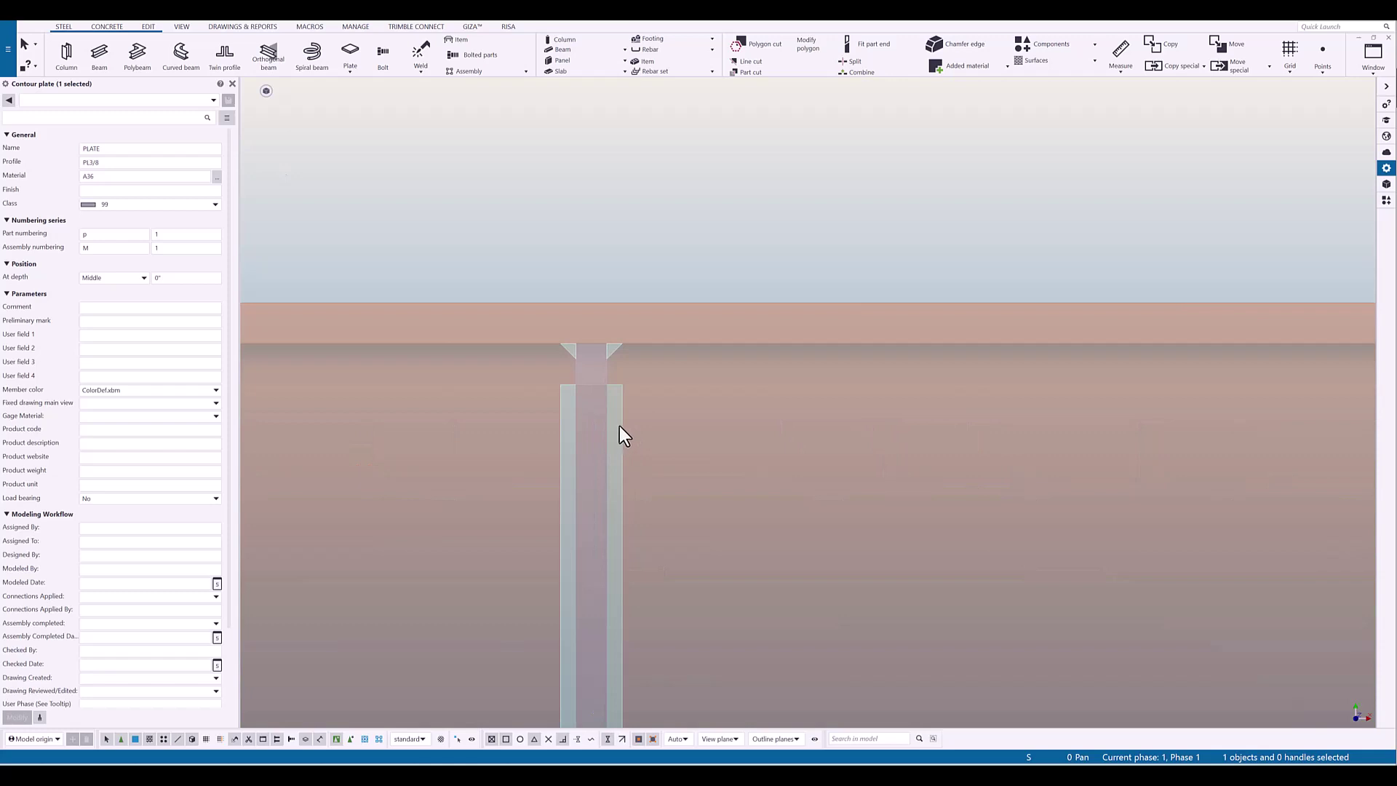
scroll(640, 426, down, 5)
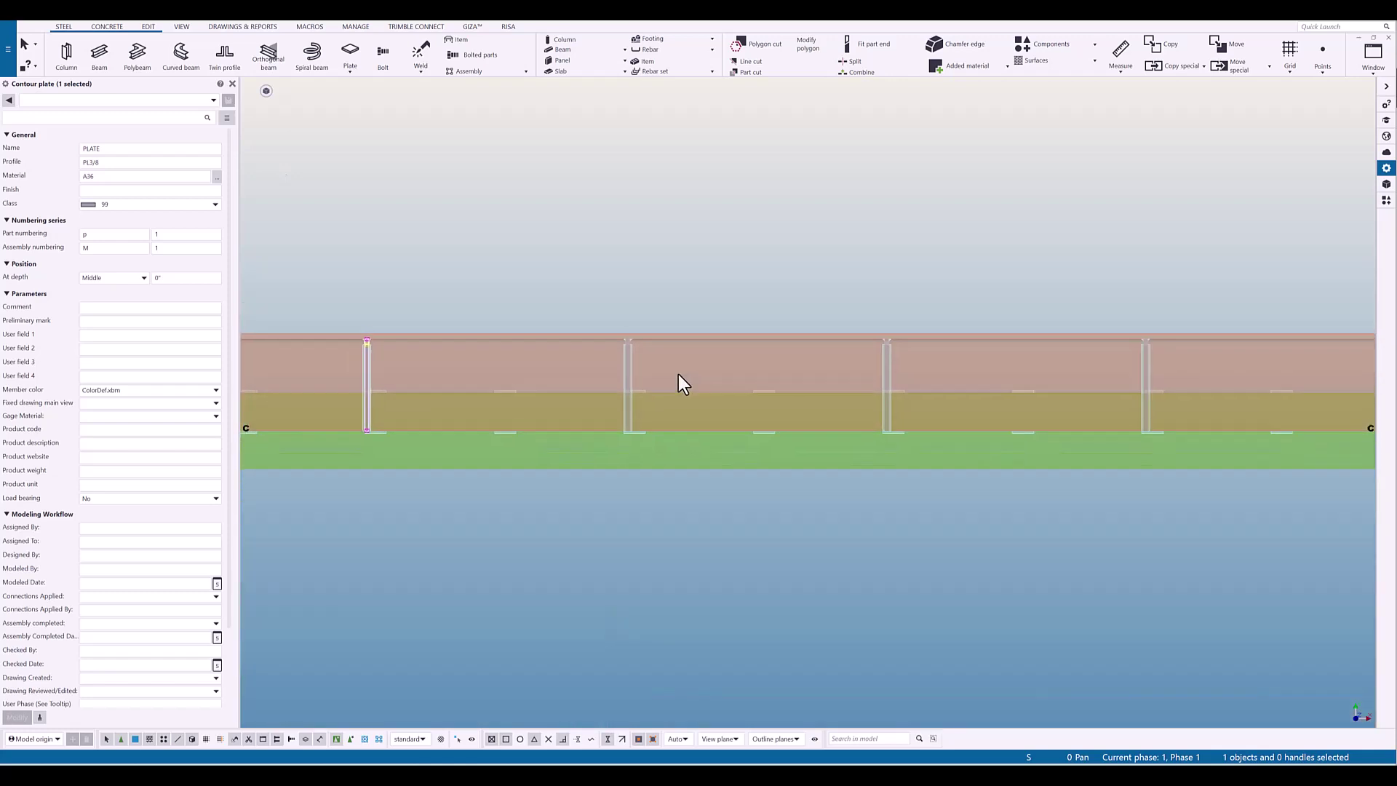
- Return to the 3D view, deselect the stiffener, and inspect the shear plate weld at the column on grid 3
ctrl+middle_drag(787, 452, 858, 425)
scroll(786, 501, up, 3)
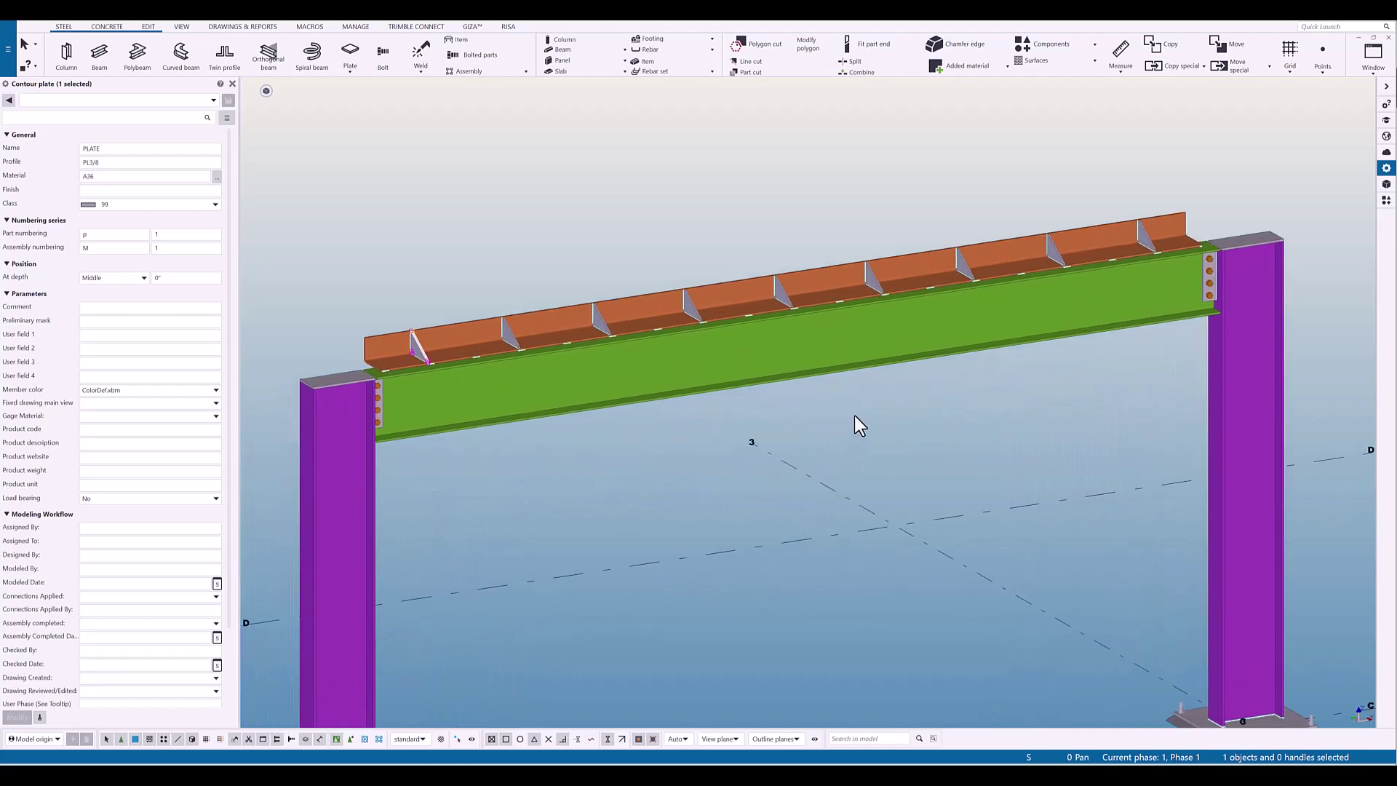
click(890, 434)
middle_drag(455, 498, 573, 509)
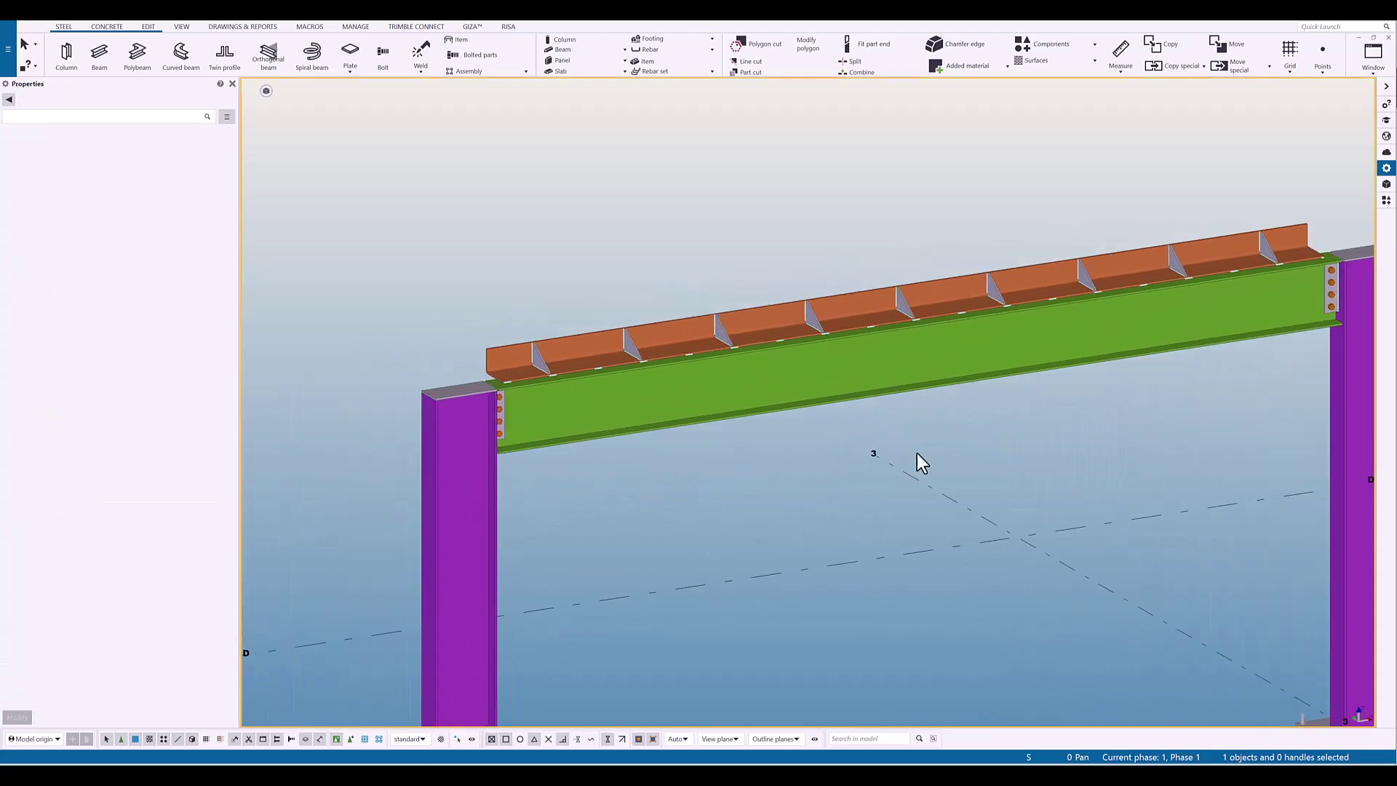
middle_drag(1114, 422, 763, 520)
scroll(971, 384, up, 4)
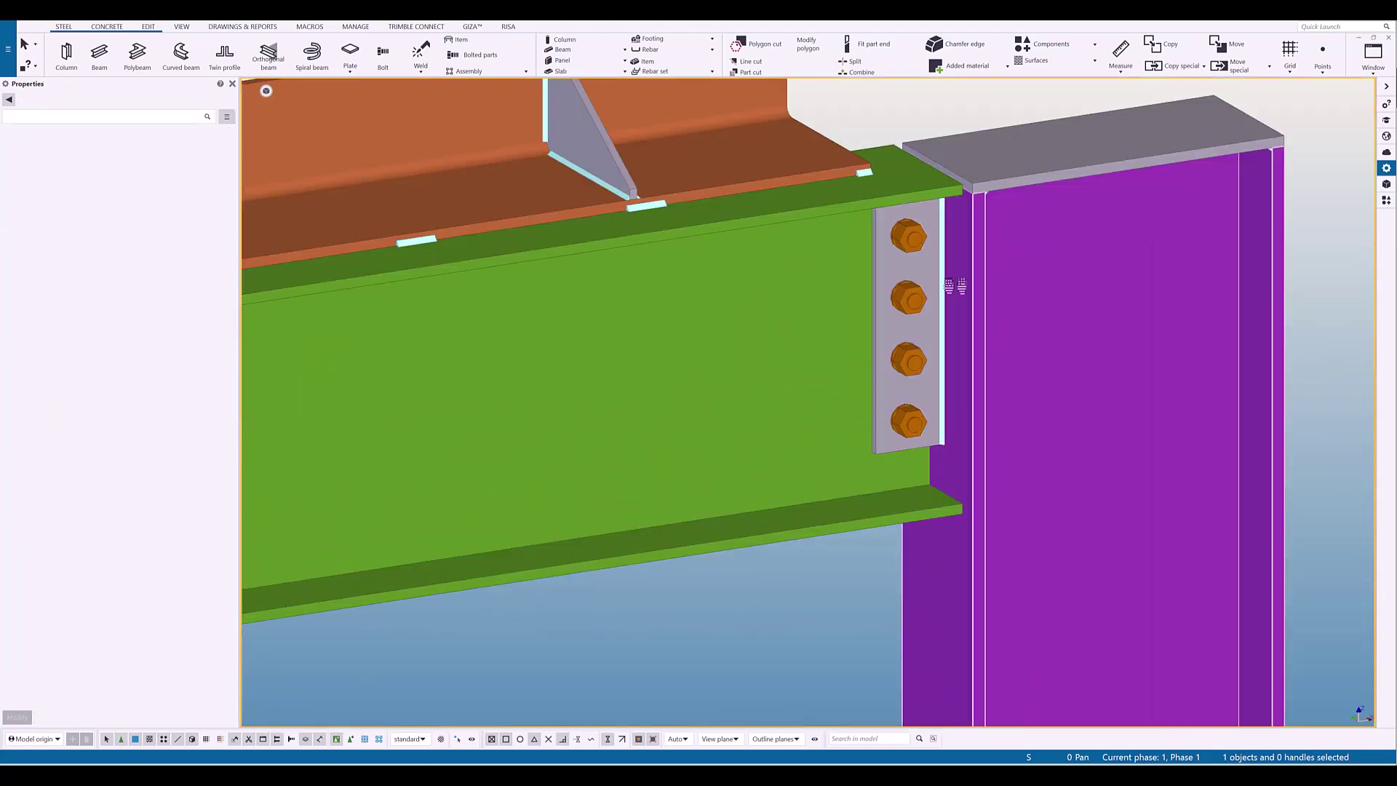
scroll(924, 320, up, 1)
middle_drag(925, 320, 918, 331)
key(v)
click(917, 332)
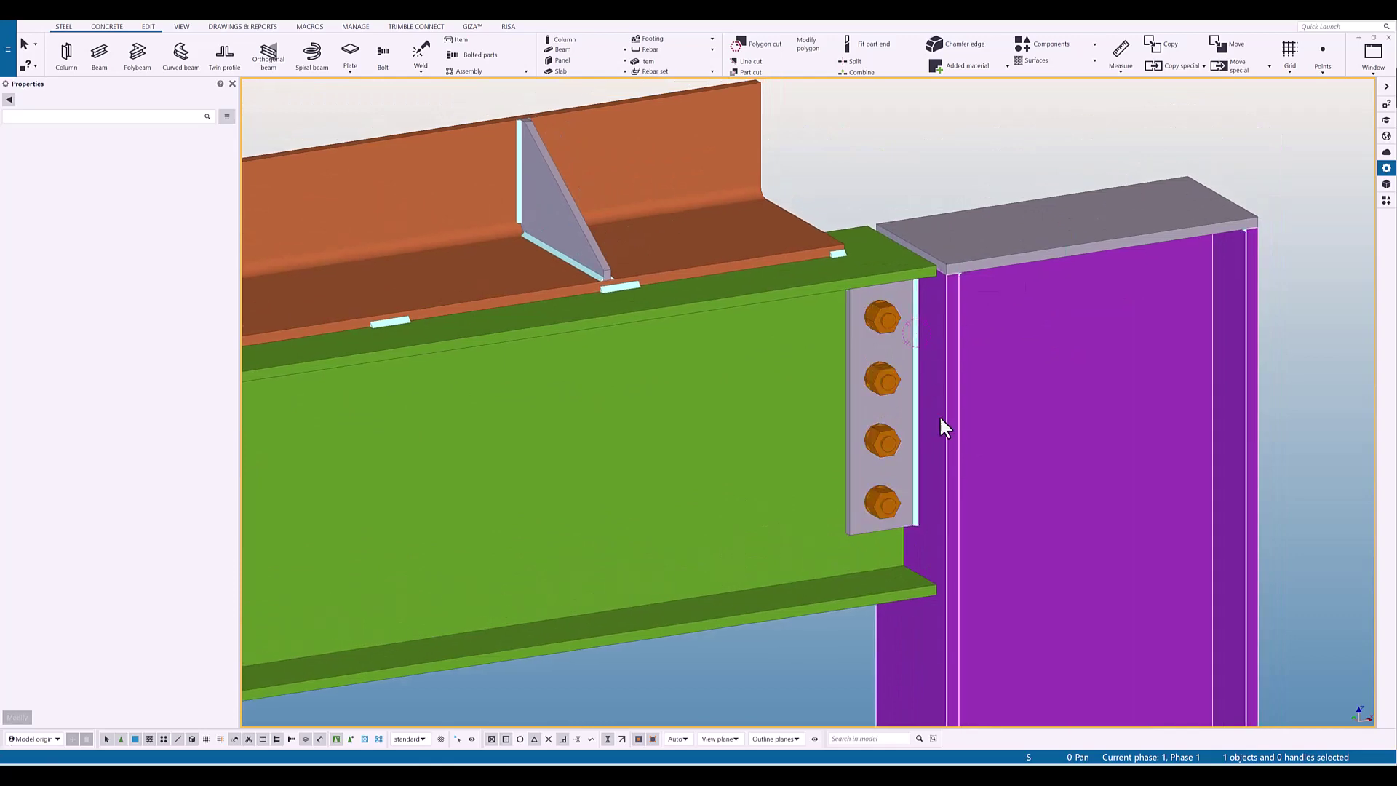
mouse_move(939, 415)
ctrl+middle_down()
mouse_move(948, 404)
mouse_move(932, 399)
mouse_move(886, 415)
mouse_move(925, 400)
mouse_move(938, 430)
ctrl+middle_up()
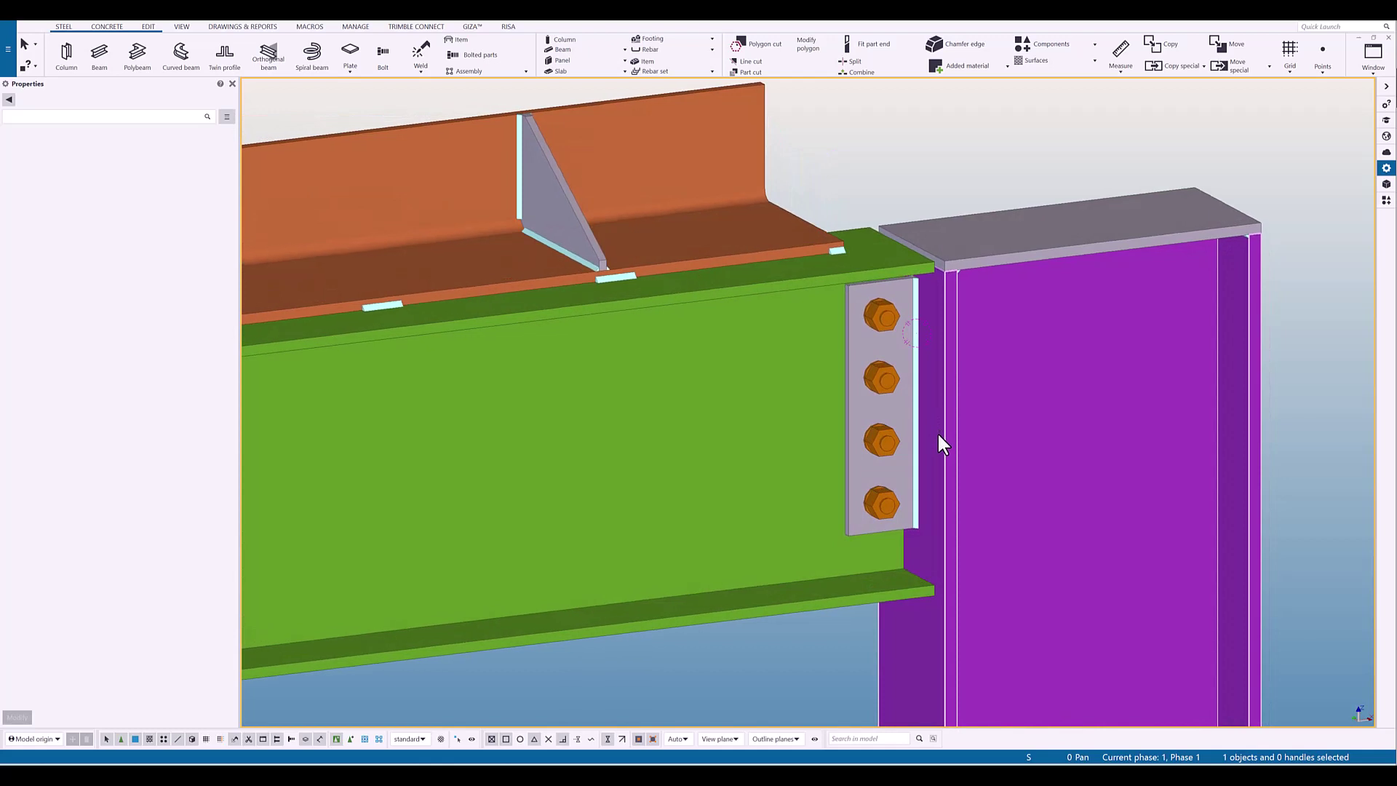
- View the whole frame with both columns, the beam and the bent plate
scroll(937, 437, down, 1)
scroll(920, 404, down, 4)
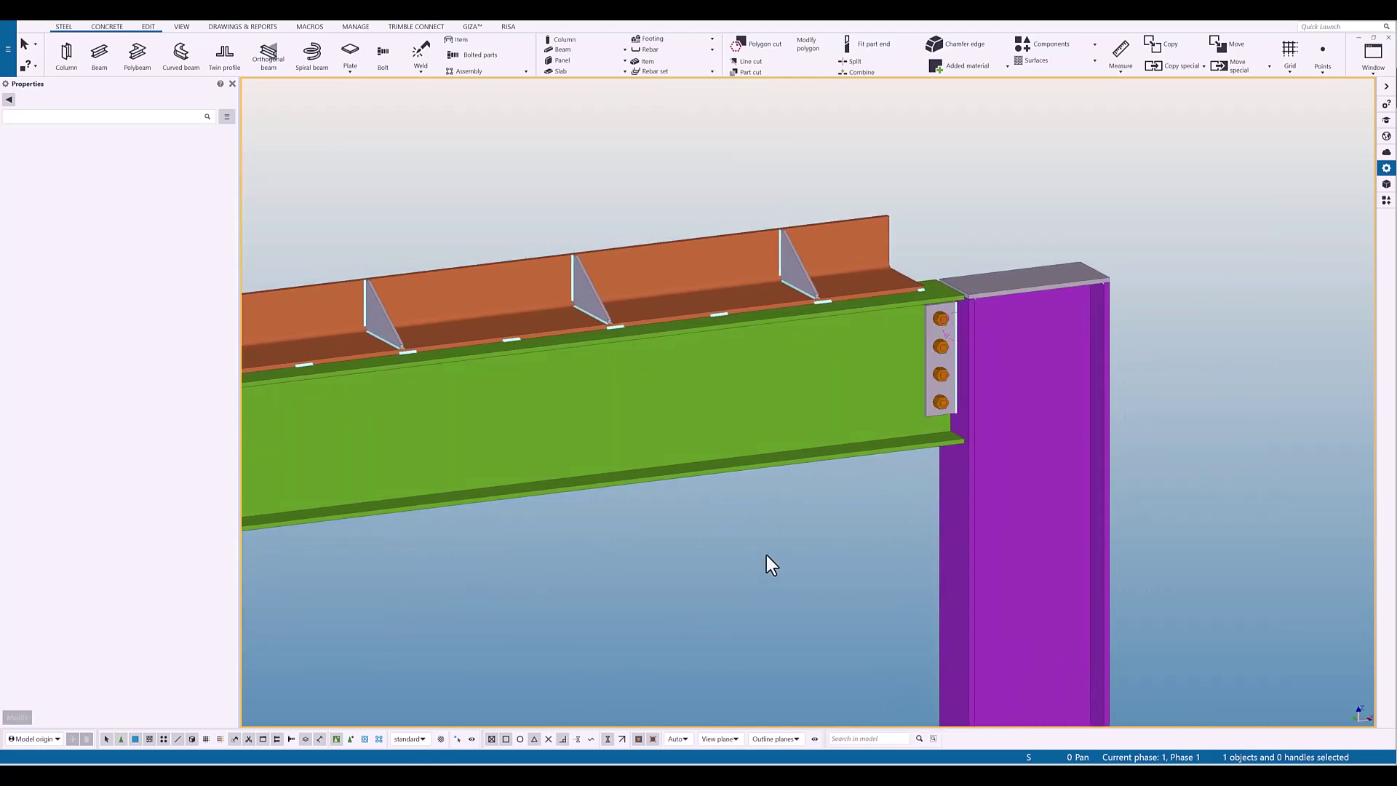
middle_drag(612, 609, 957, 425)
scroll(774, 553, down, 4)
scroll(918, 456, up, 2)
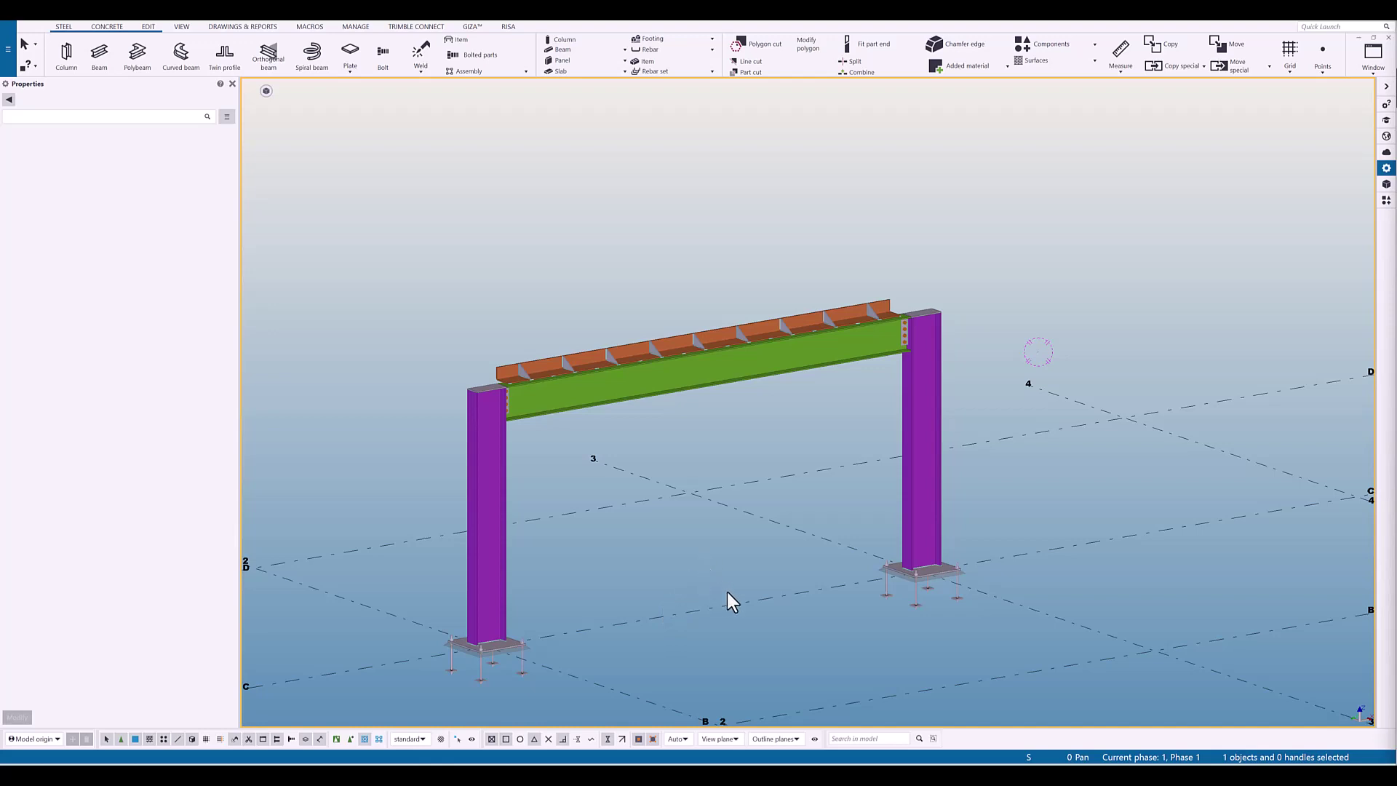
- Find AGT_Export among the applications and components, open it, and review its parameters and advanced settings
click(1386, 200)
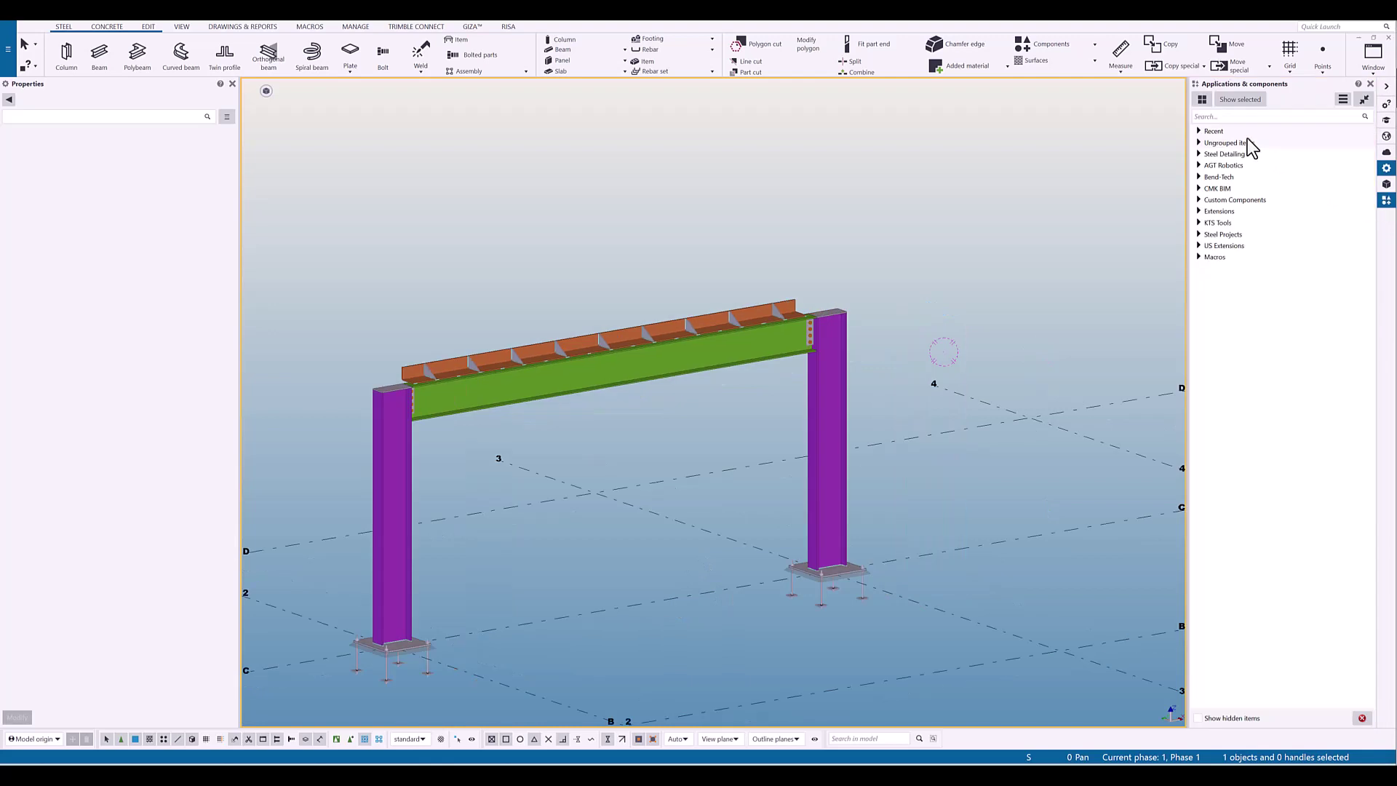
click(1226, 115)
text(AGT)
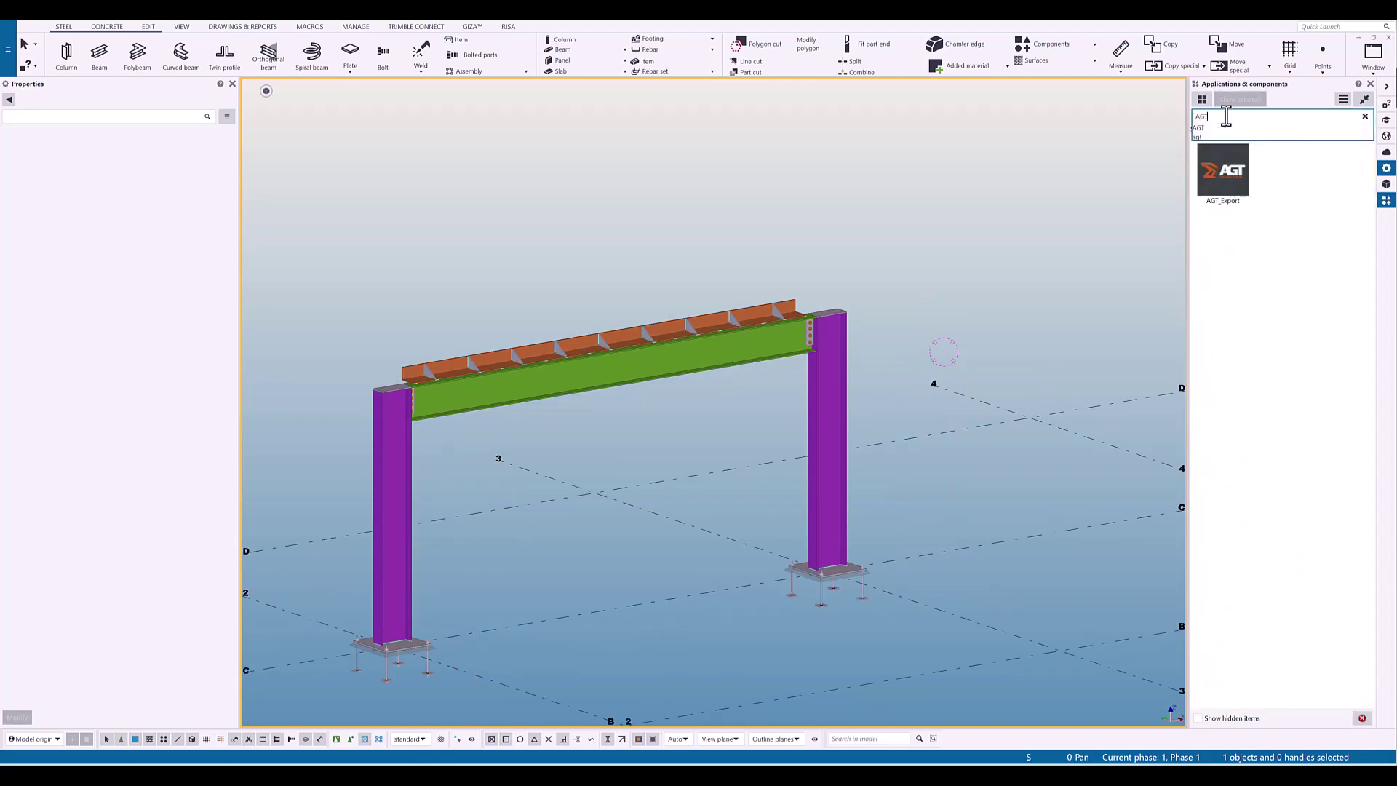
double_click(1224, 179)
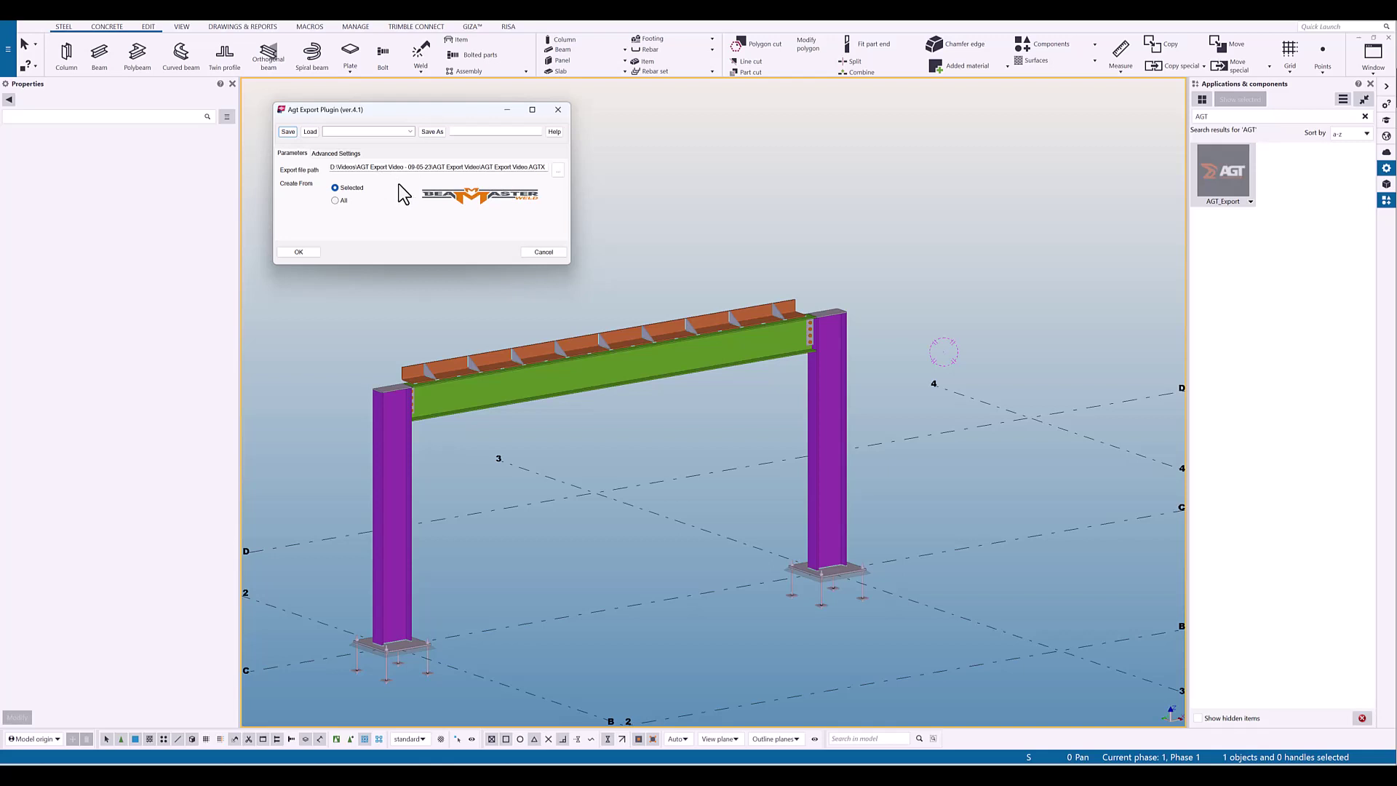
click(334, 154)
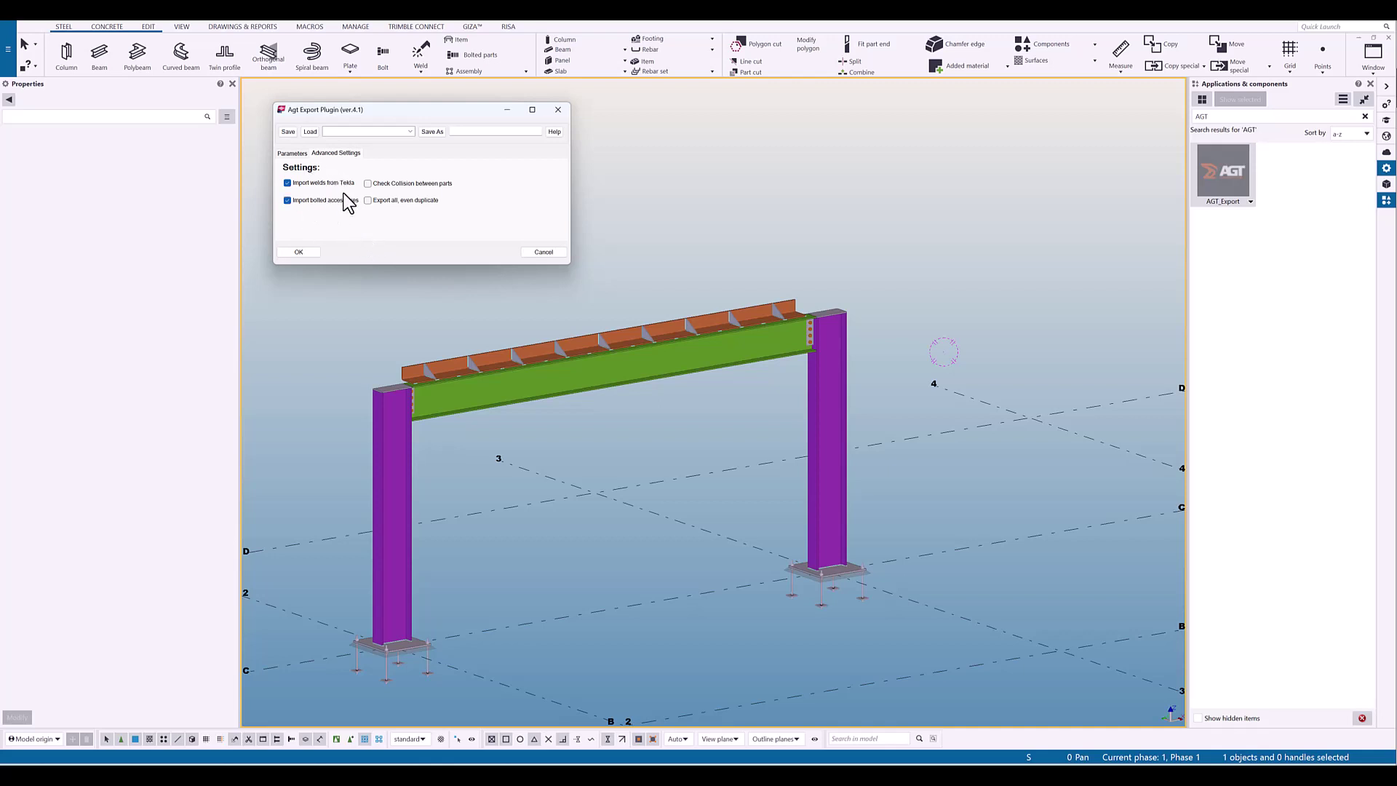
click(296, 153)
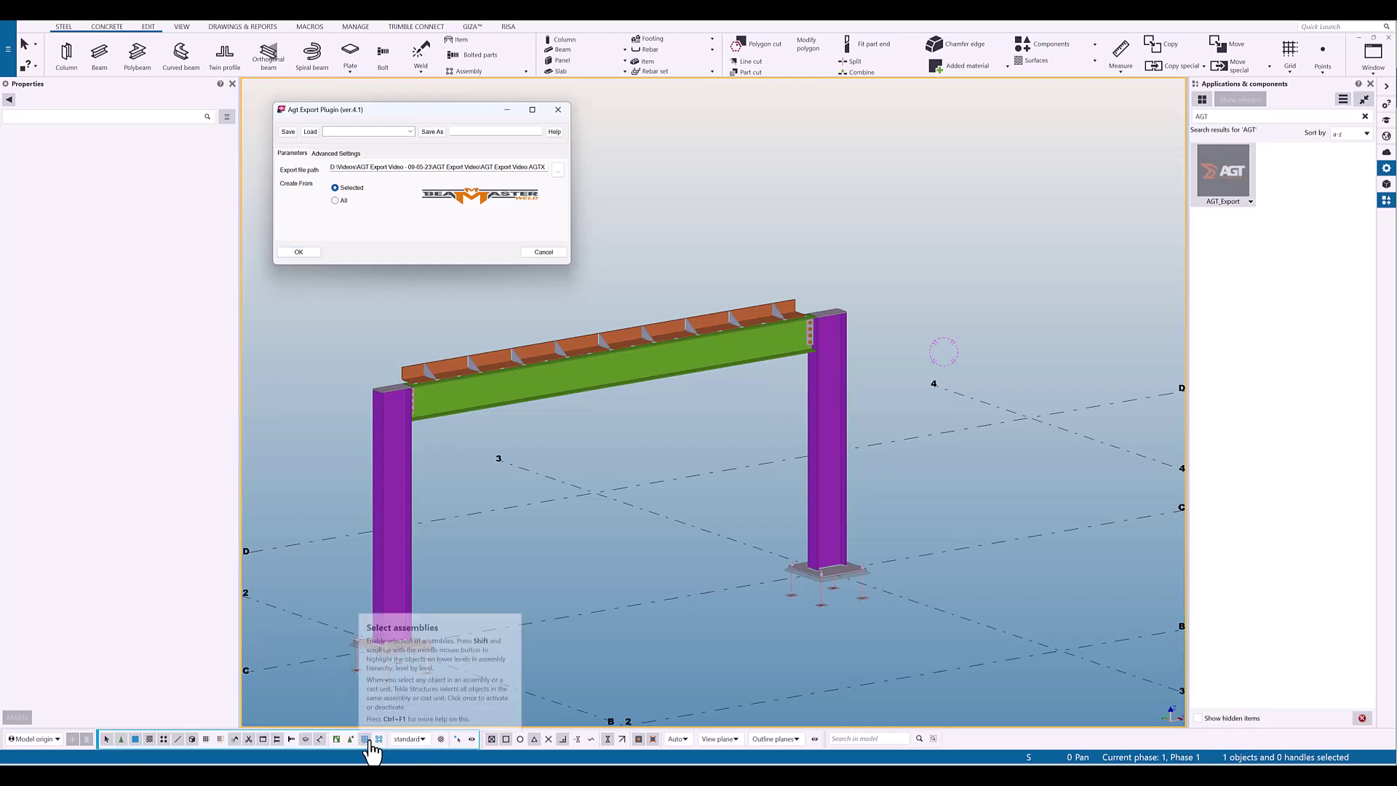
- Select both column assemblies and the beam assembly, export them to AGT Export Video.AGTX, and close the export plugin
click(398, 575)
ctrl+click(604, 387)
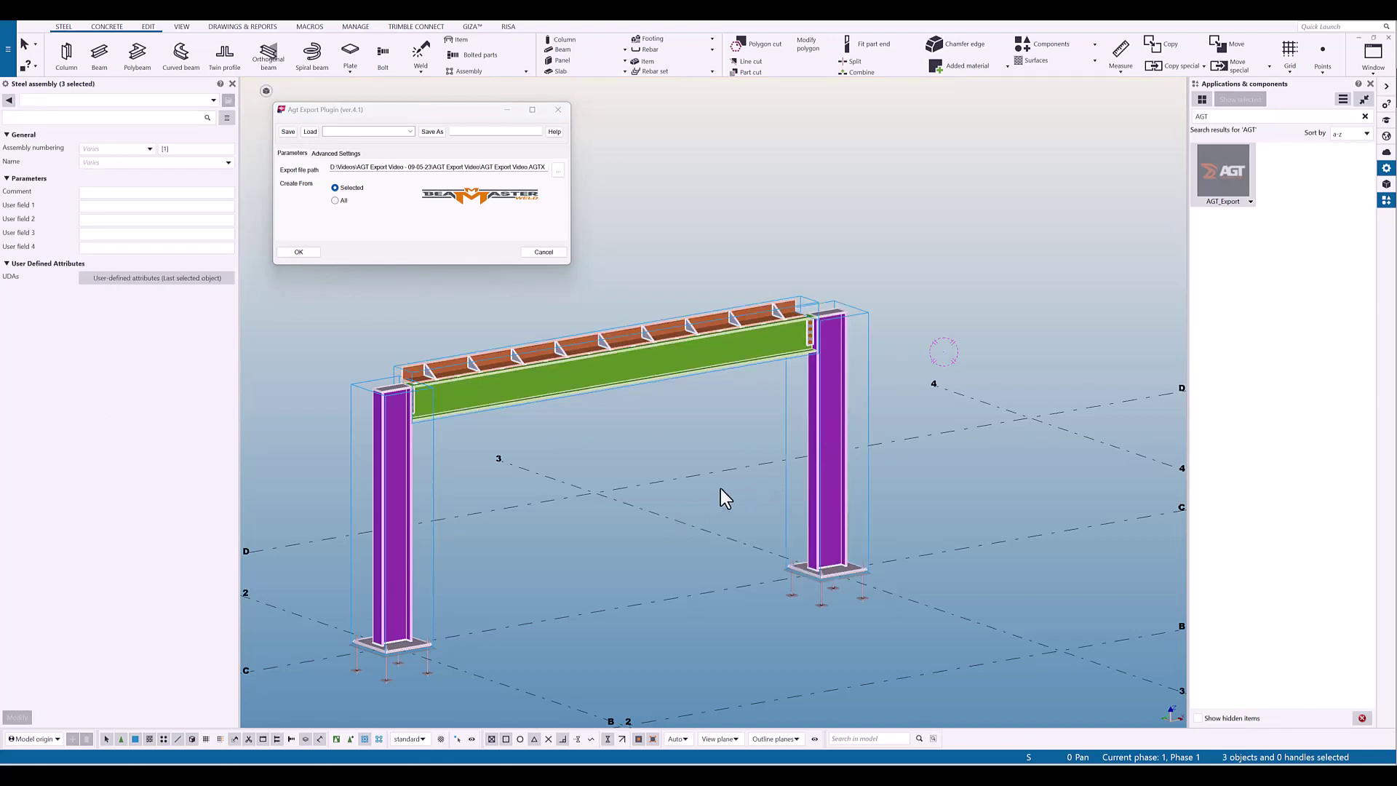
click(308, 250)
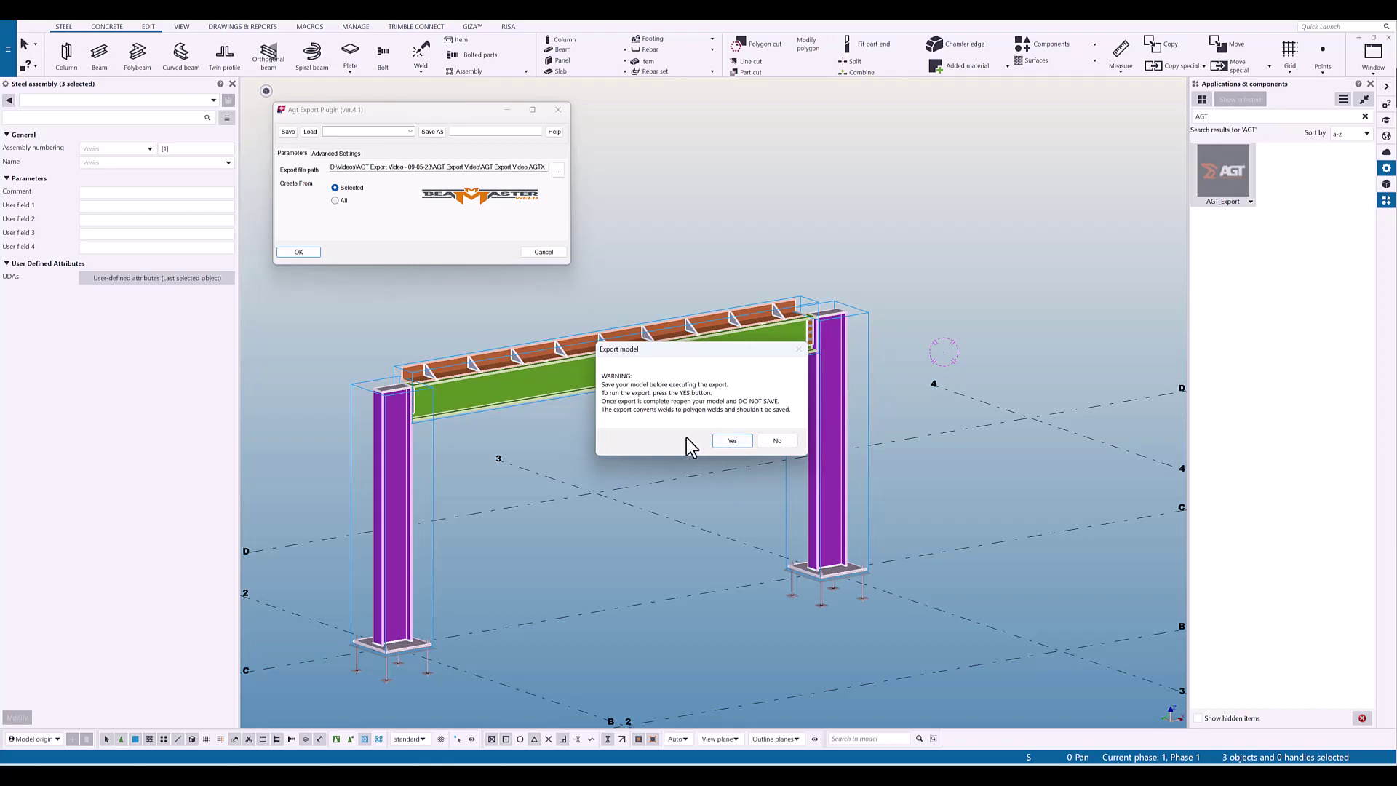
click(739, 443)
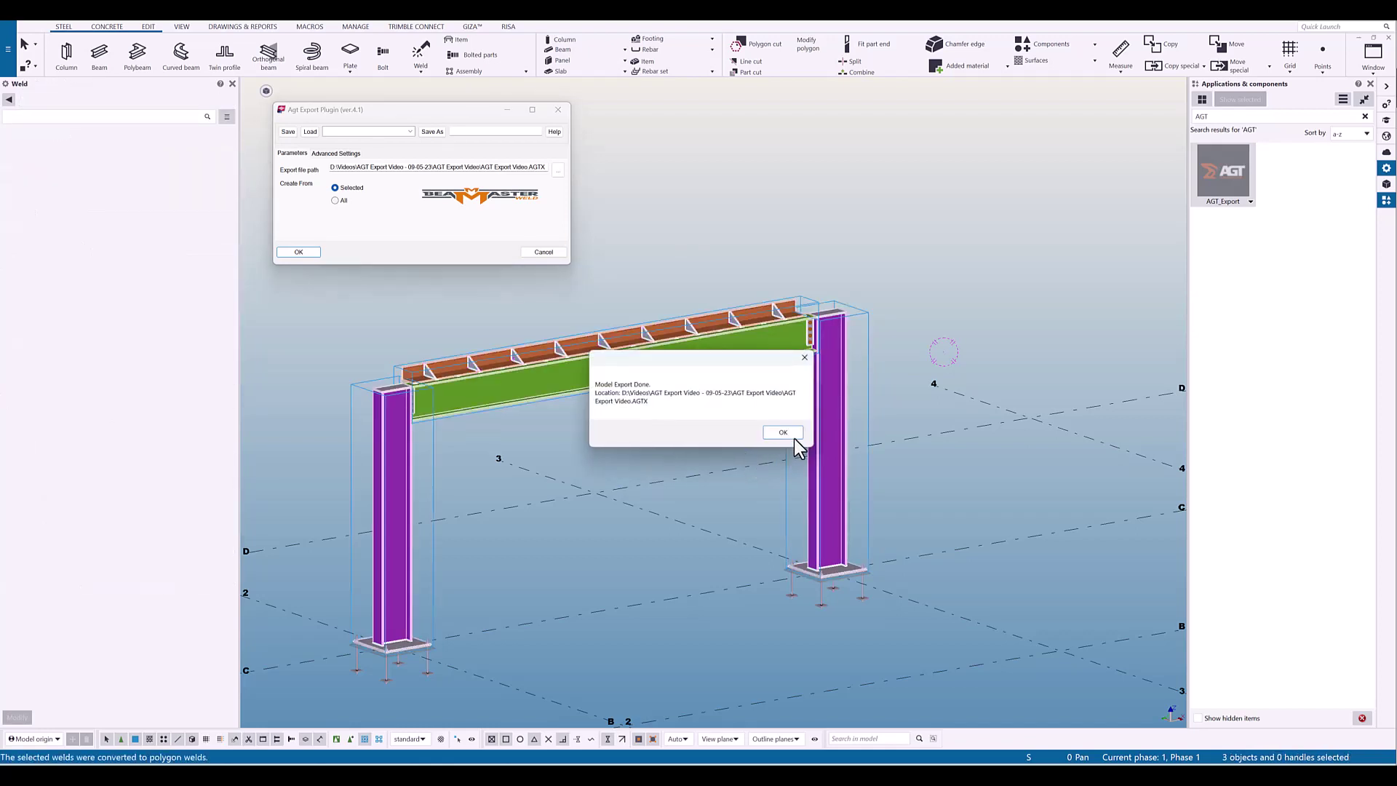
click(792, 434)
click(558, 252)
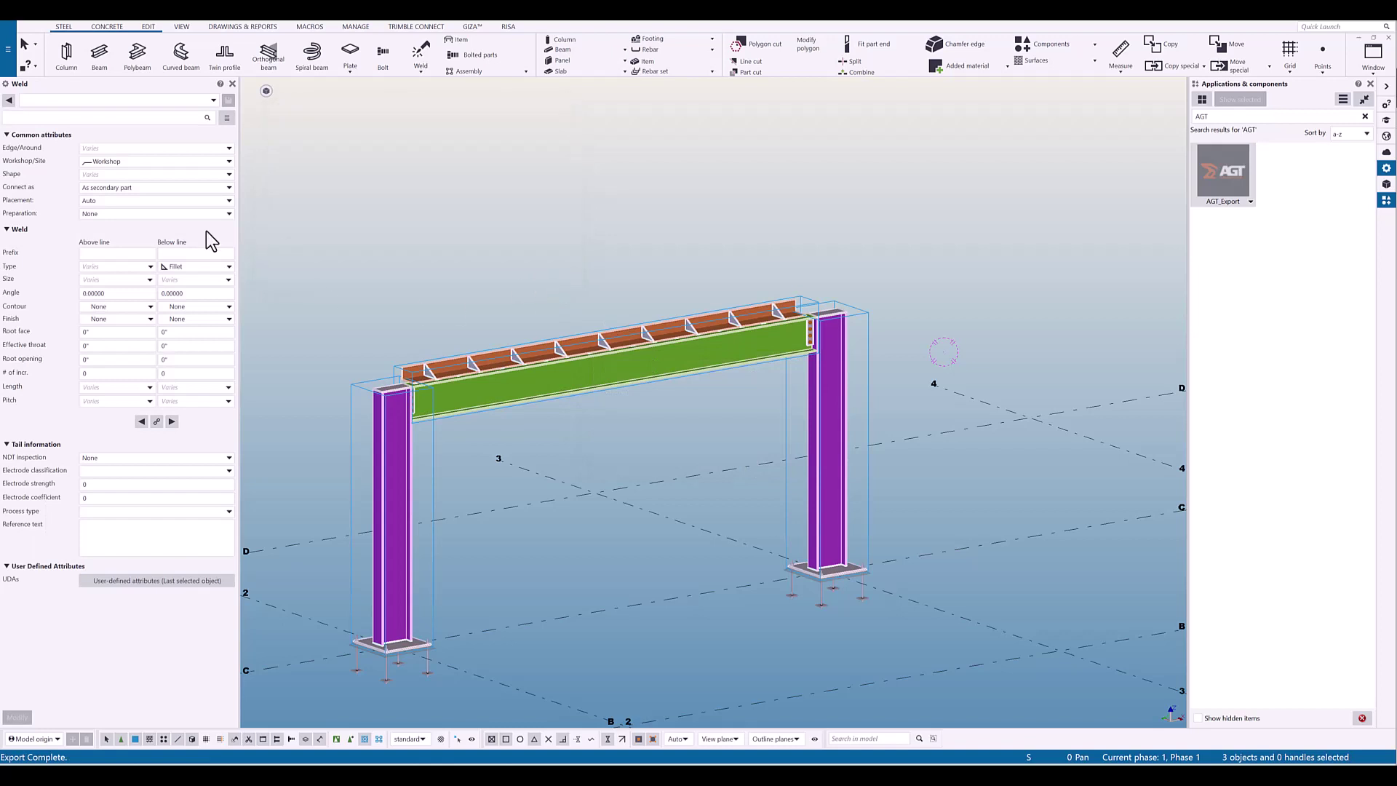
- Reopen the recent AGT Export Video model without saving the changes, and maximize its 3D view
click(7, 49)
click(47, 98)
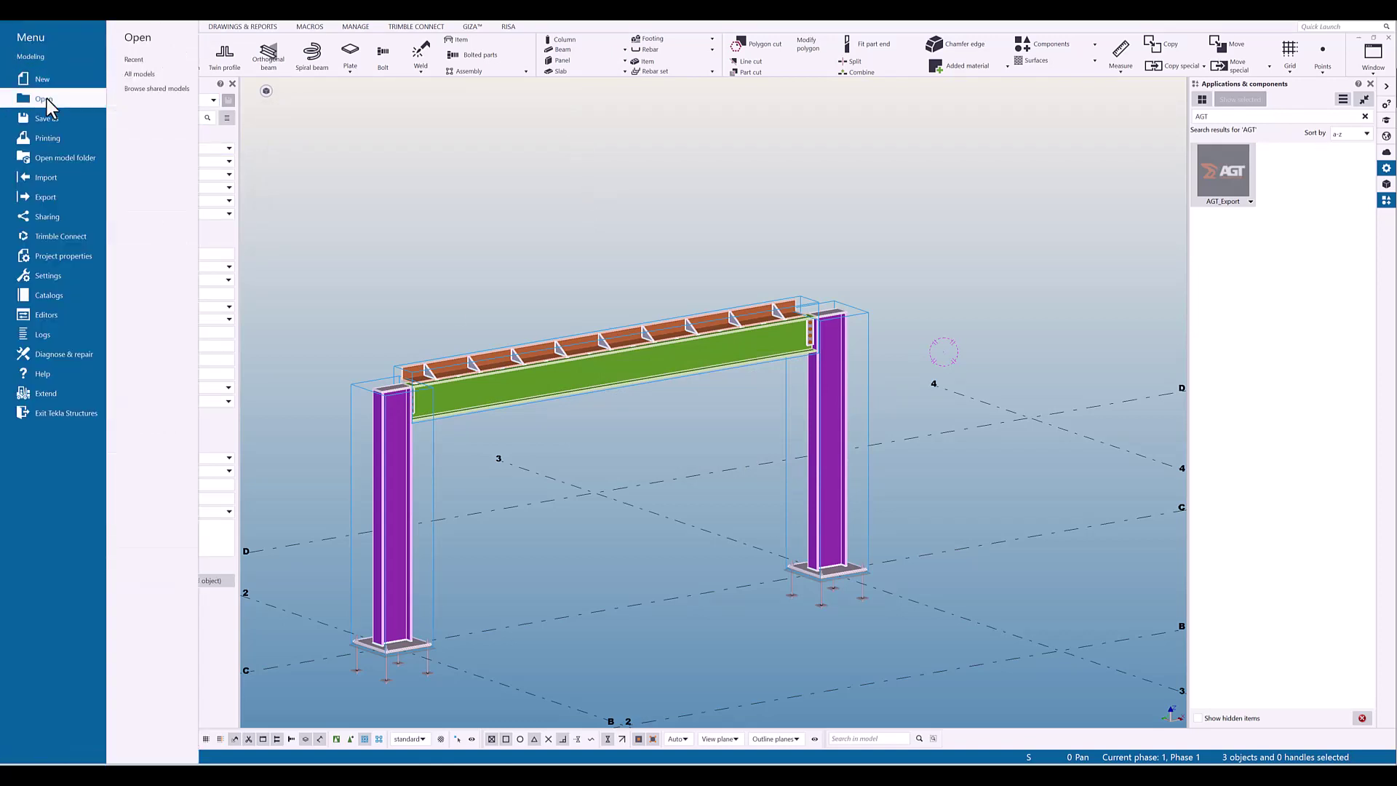
click(161, 60)
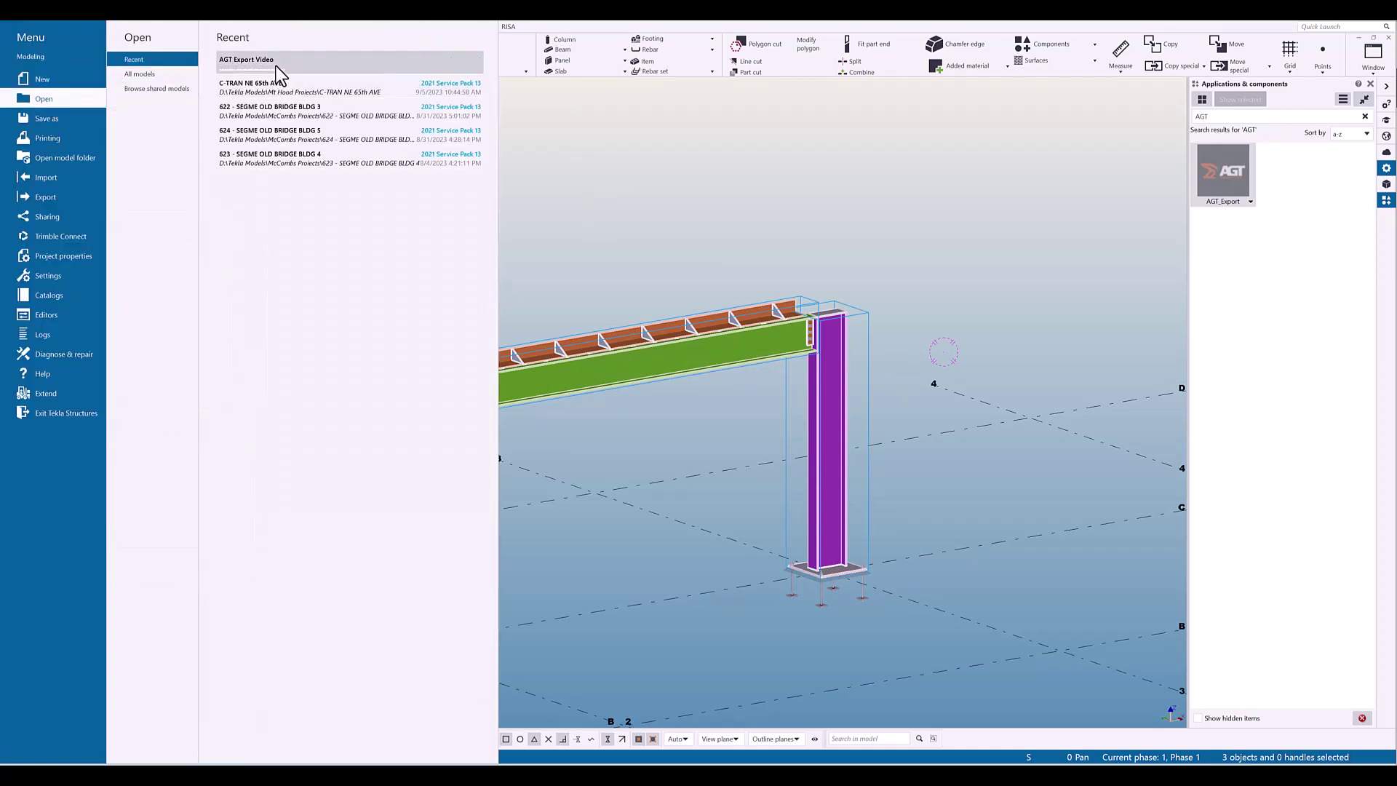
click(276, 64)
click(235, 132)
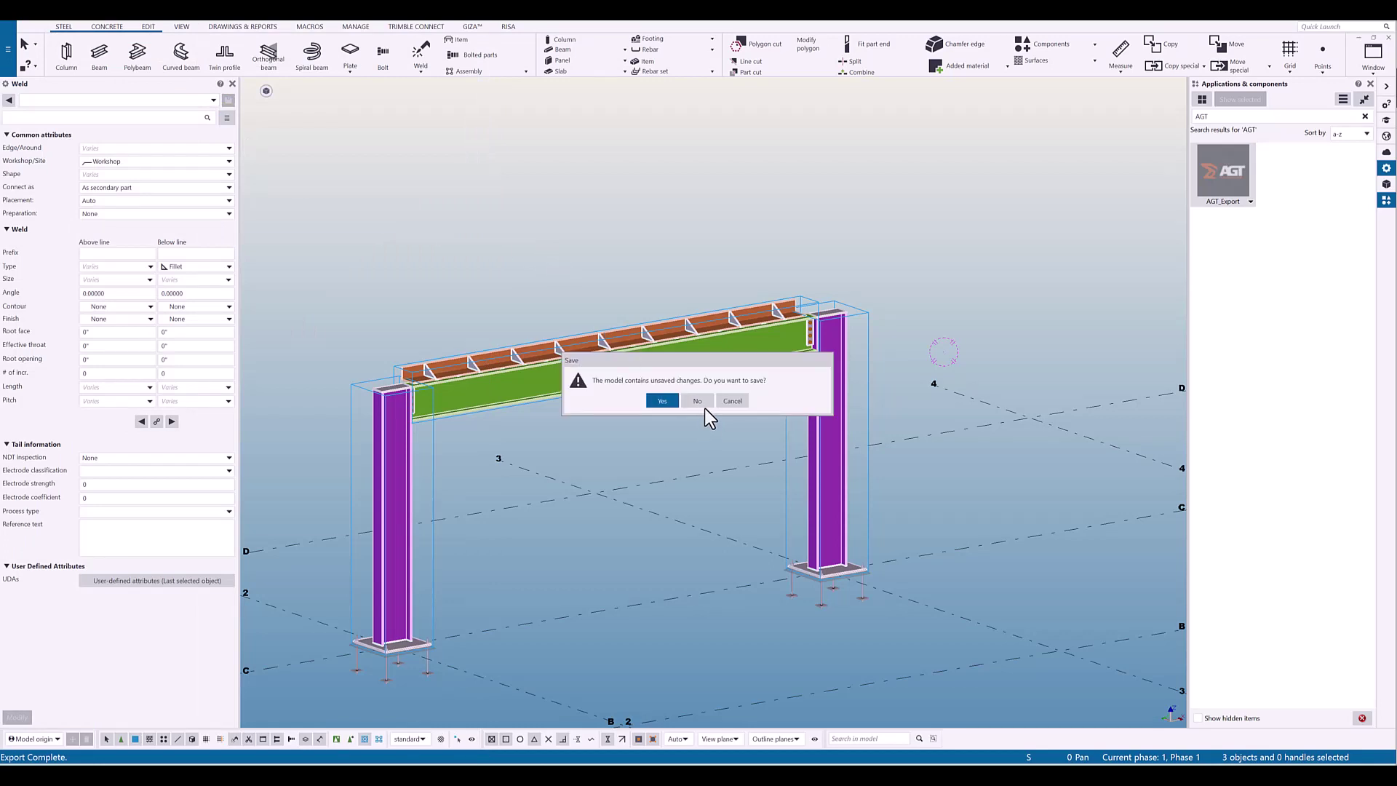
click(703, 405)
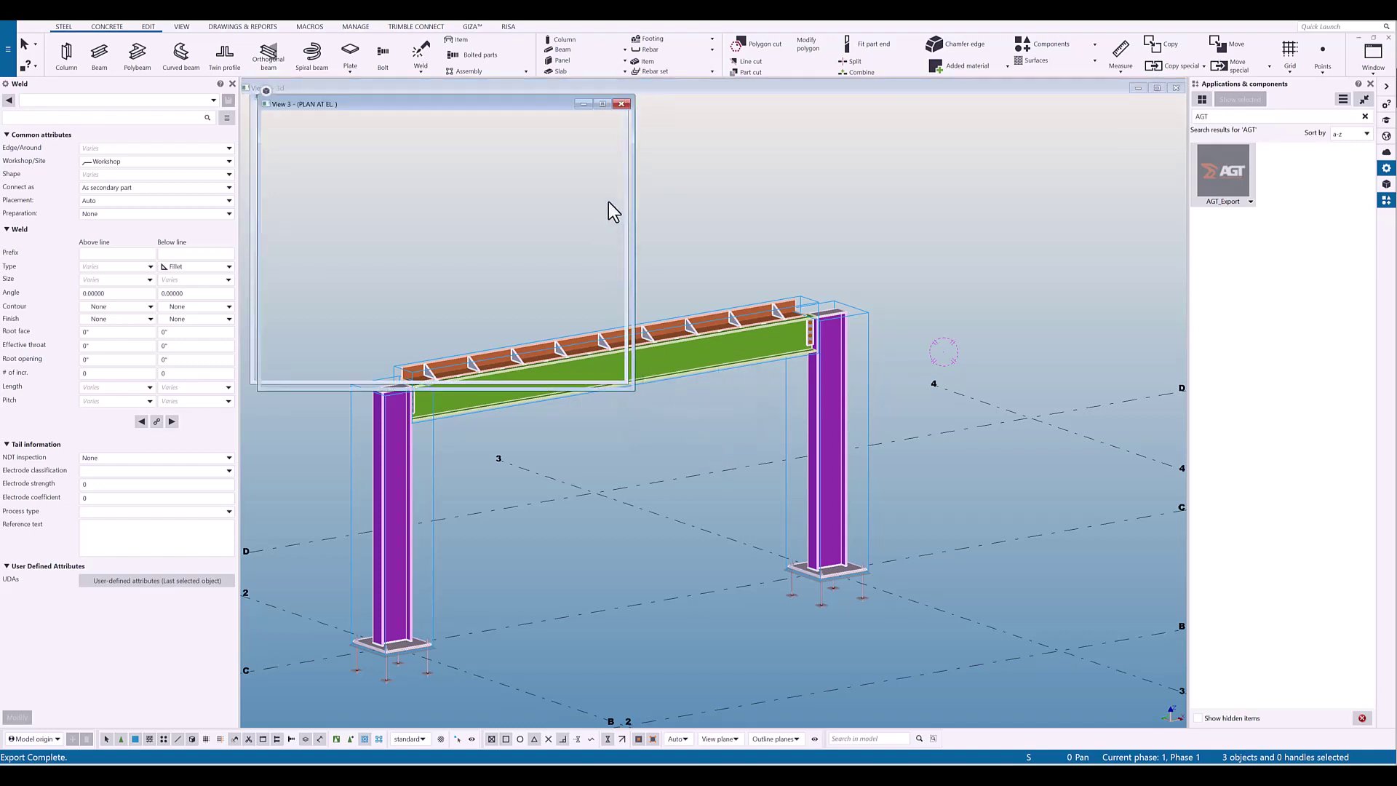
double_click(745, 89)
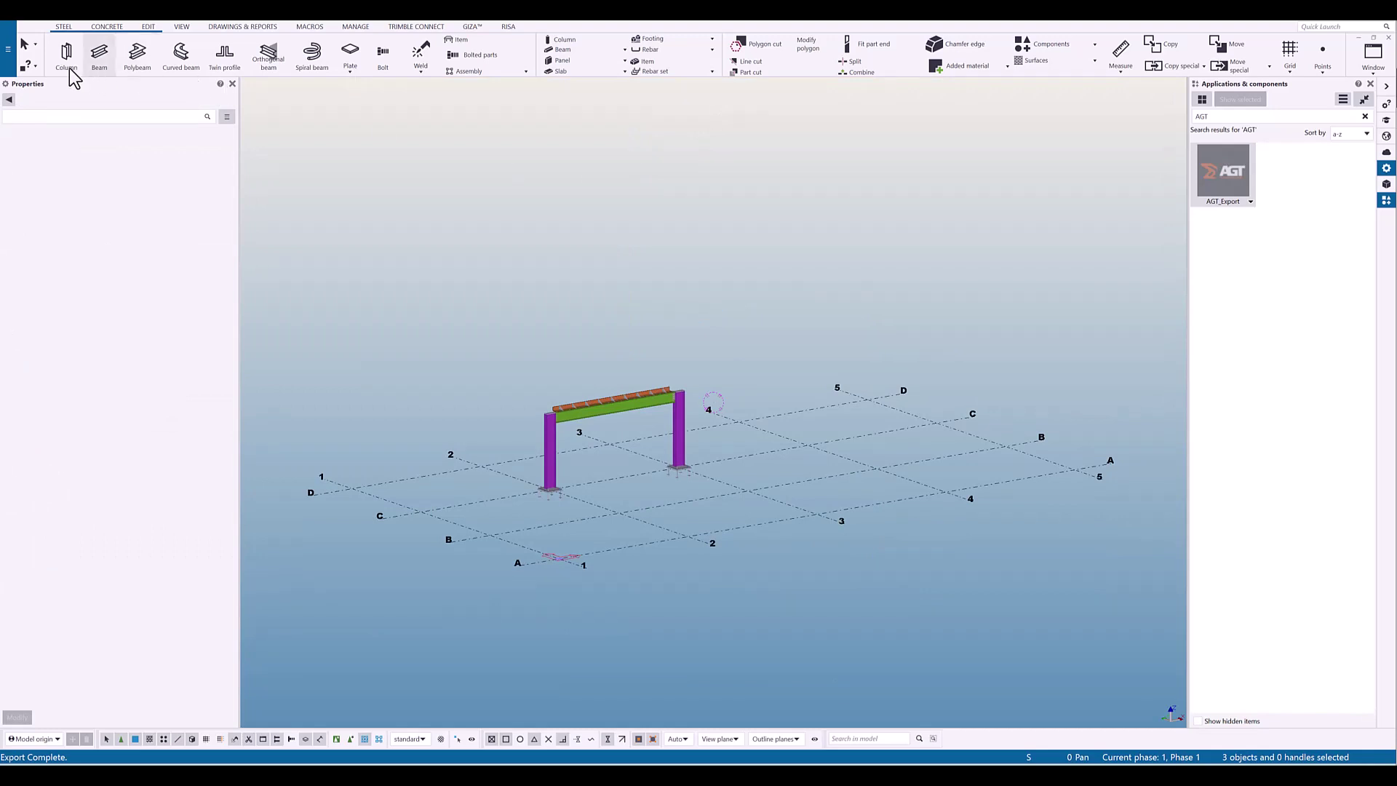
- Open the model folder and select the exported AGT Export Video.AGTX file
click(10, 50)
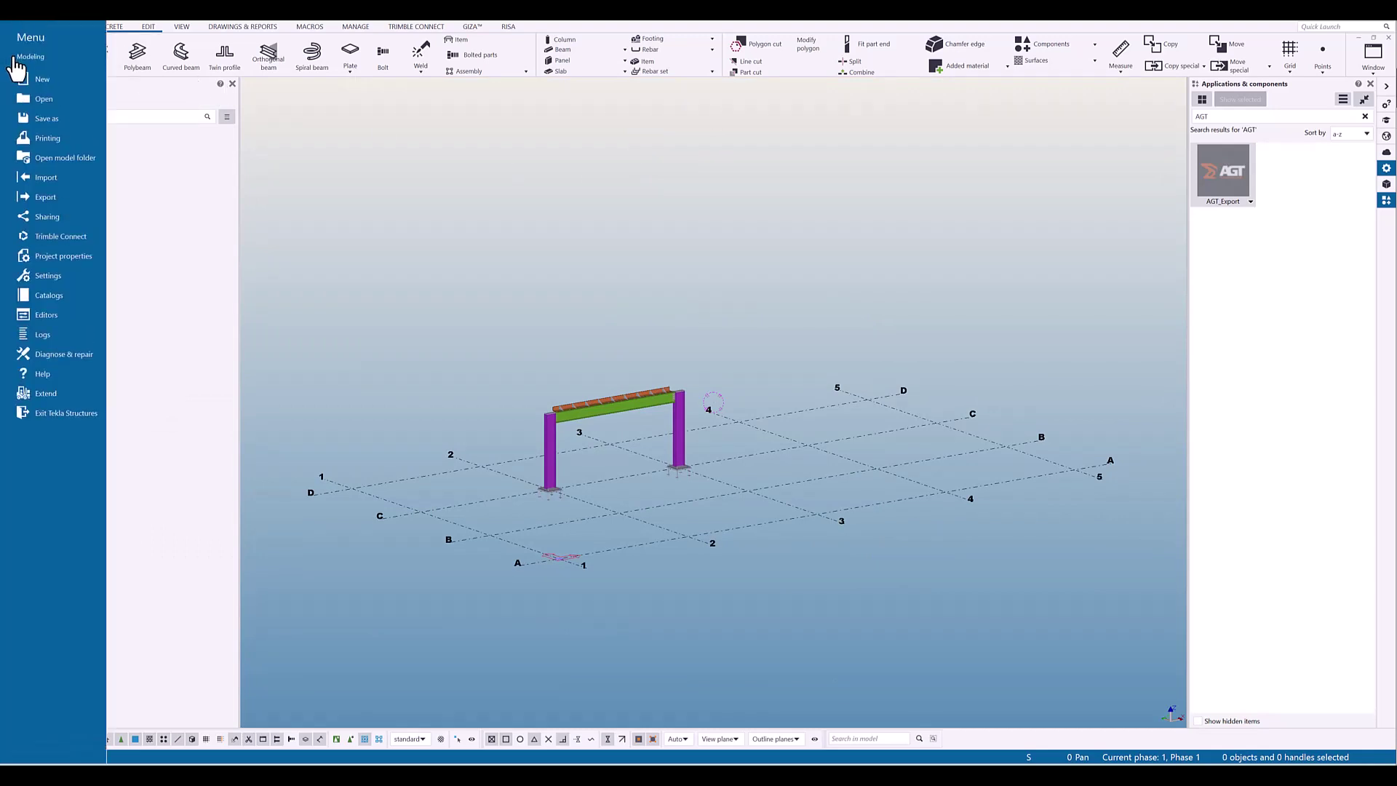
click(81, 163)
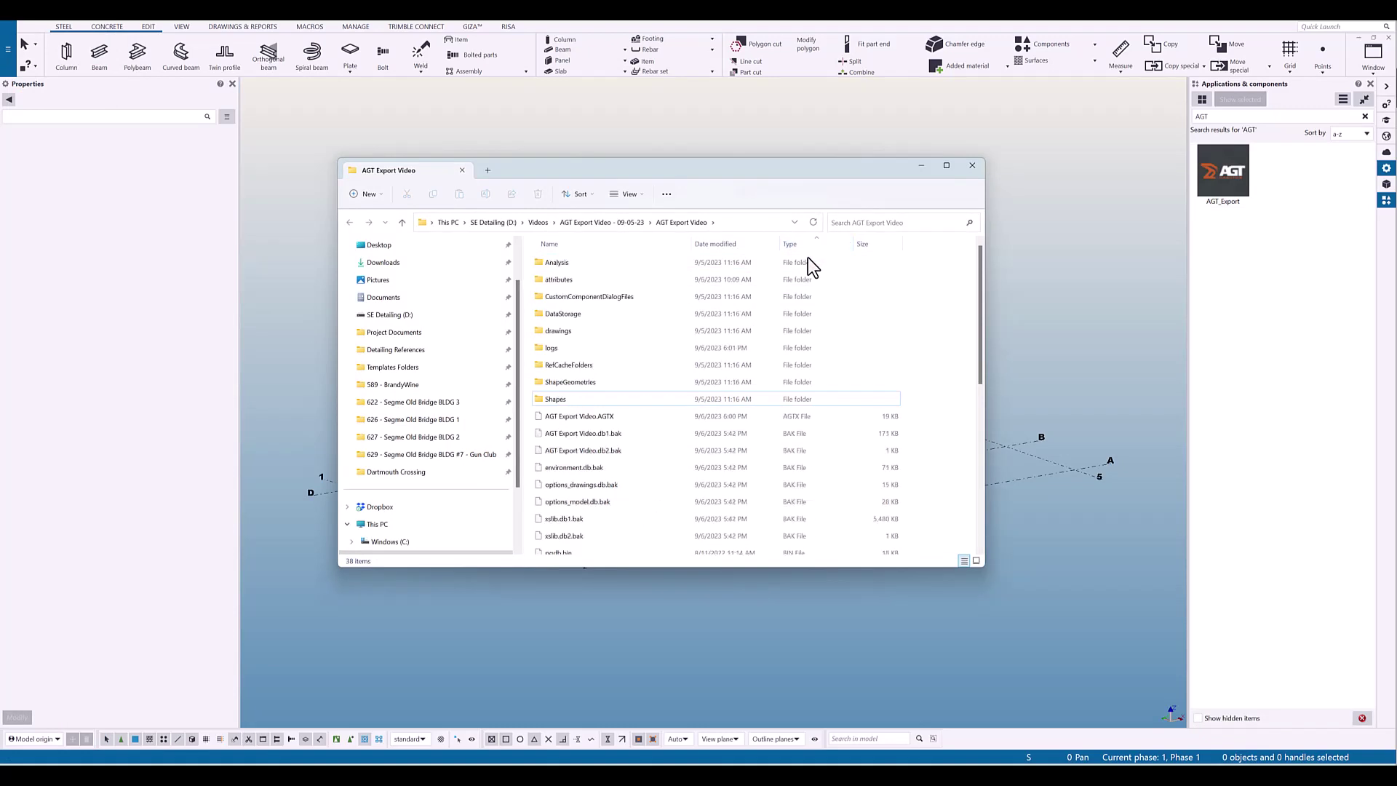
click(797, 415)
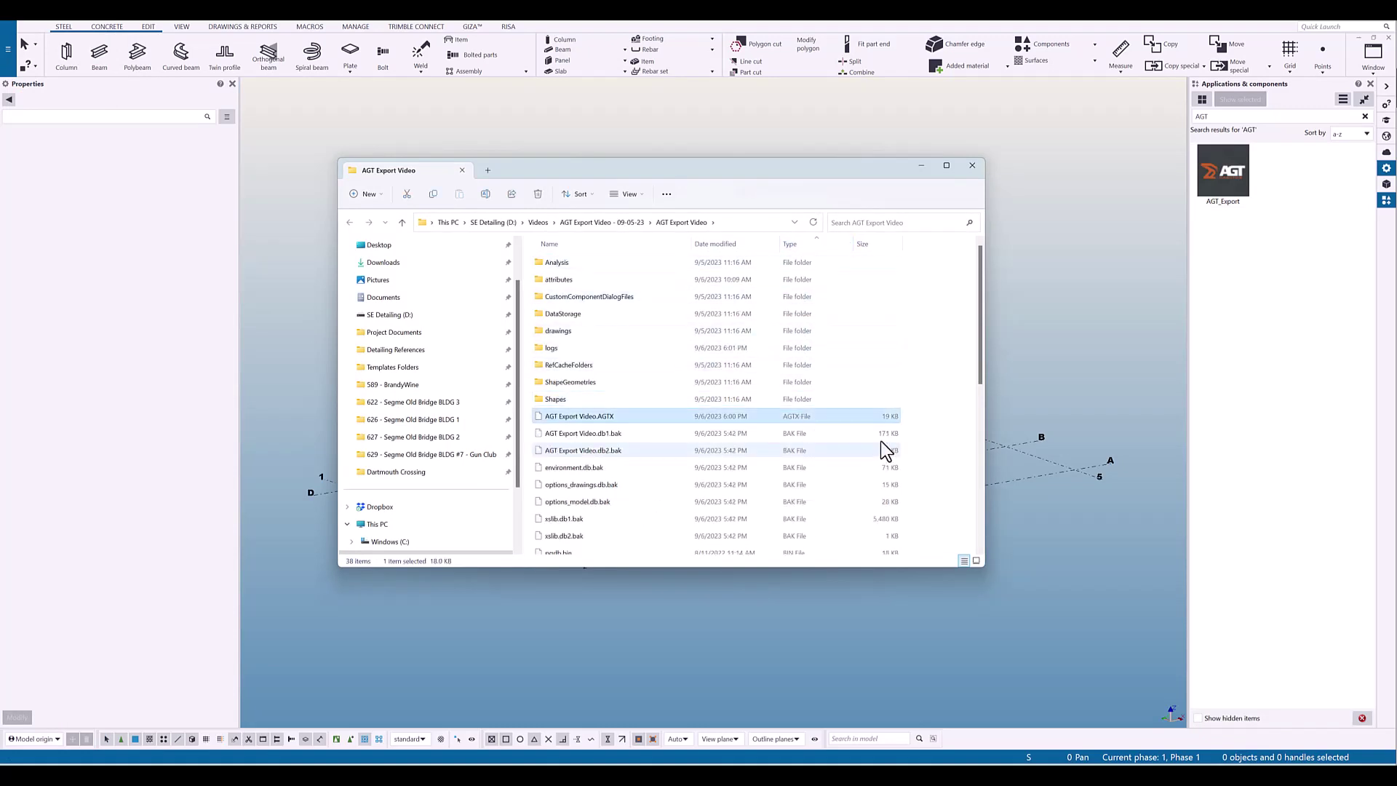